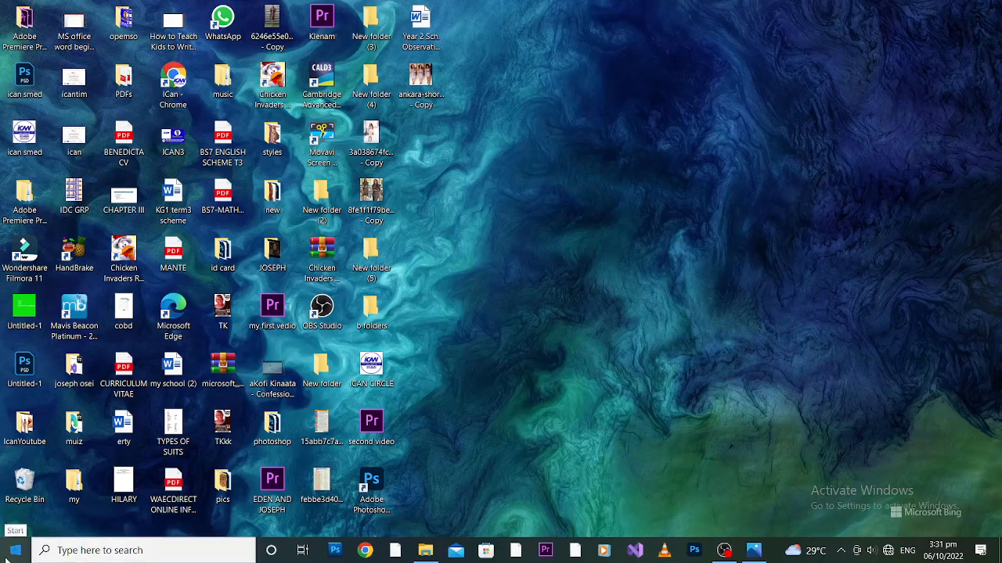
Step: Search the computer for "exc" and launch the Excel app rather than Microsoft Excel 2010
left_click(14, 550)
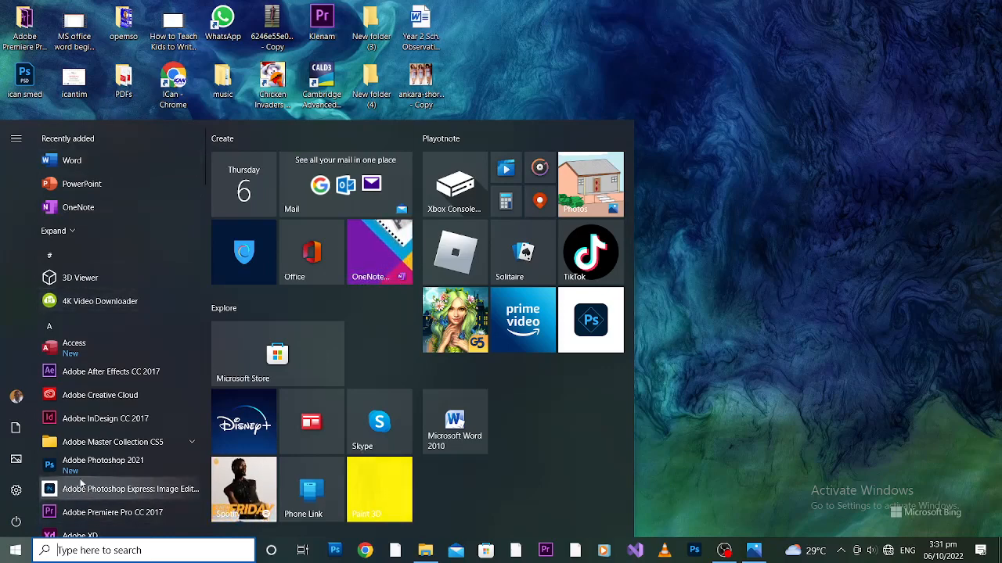
type("e")
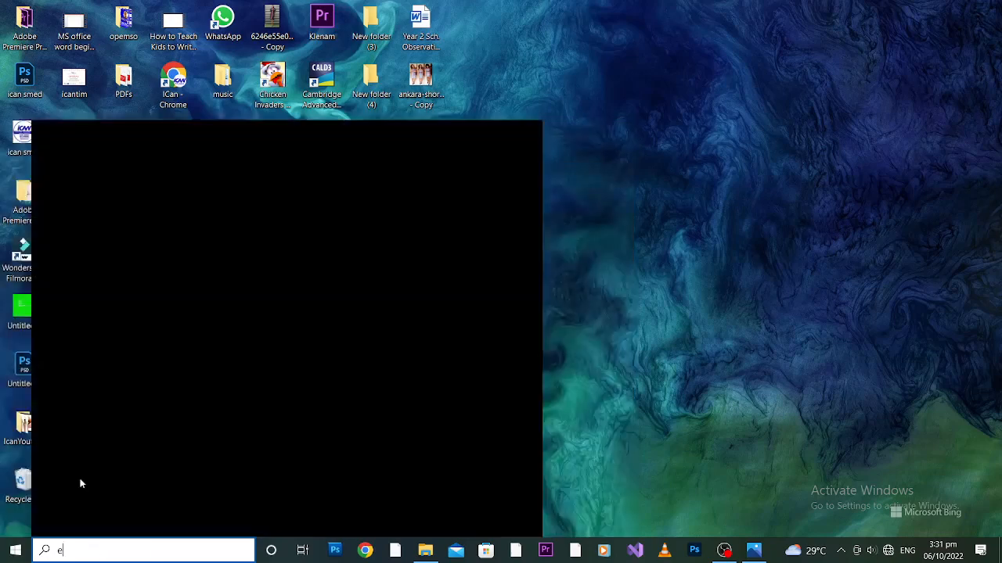
type("xc")
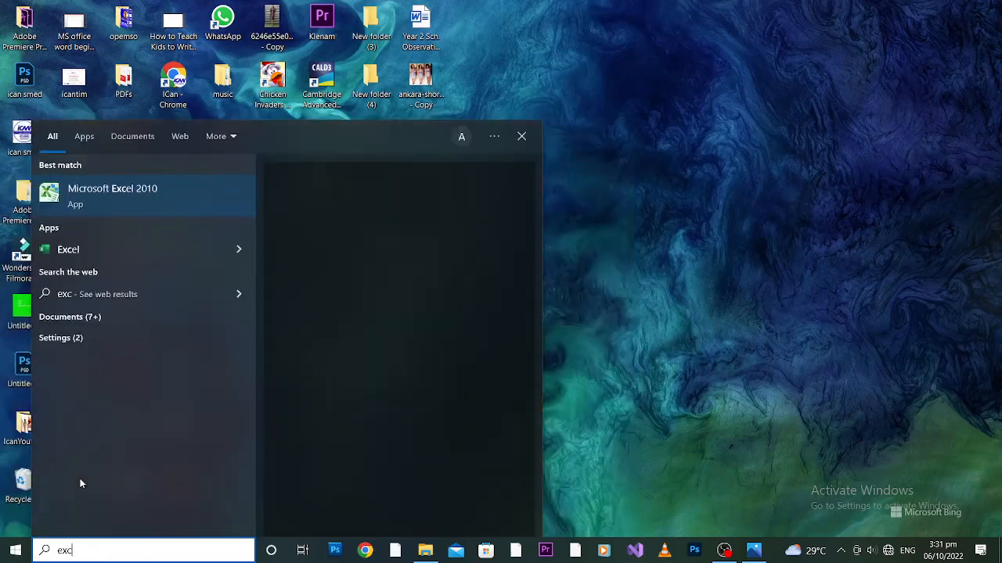
type("e")
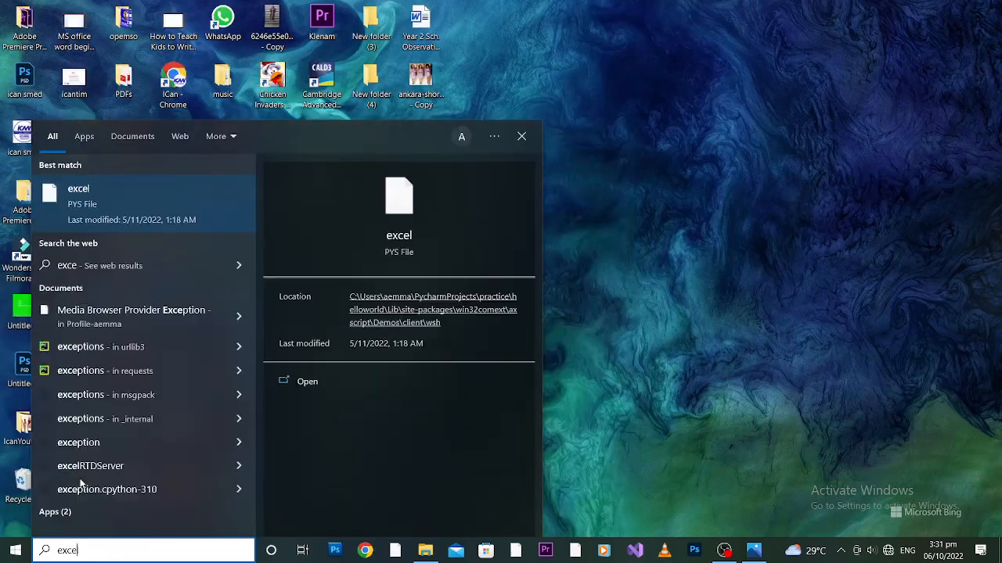
key("BackSpace")
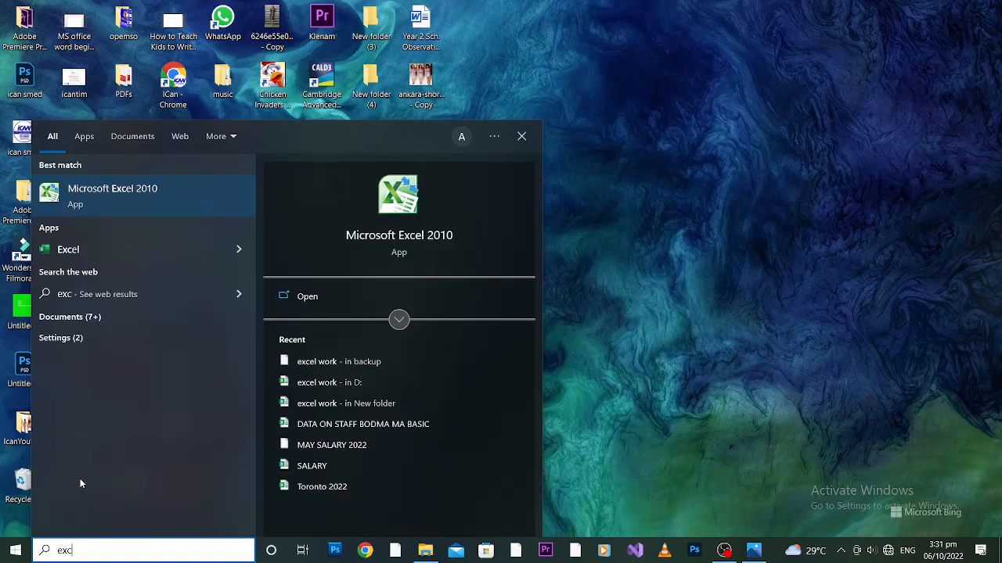
left_click(98, 256)
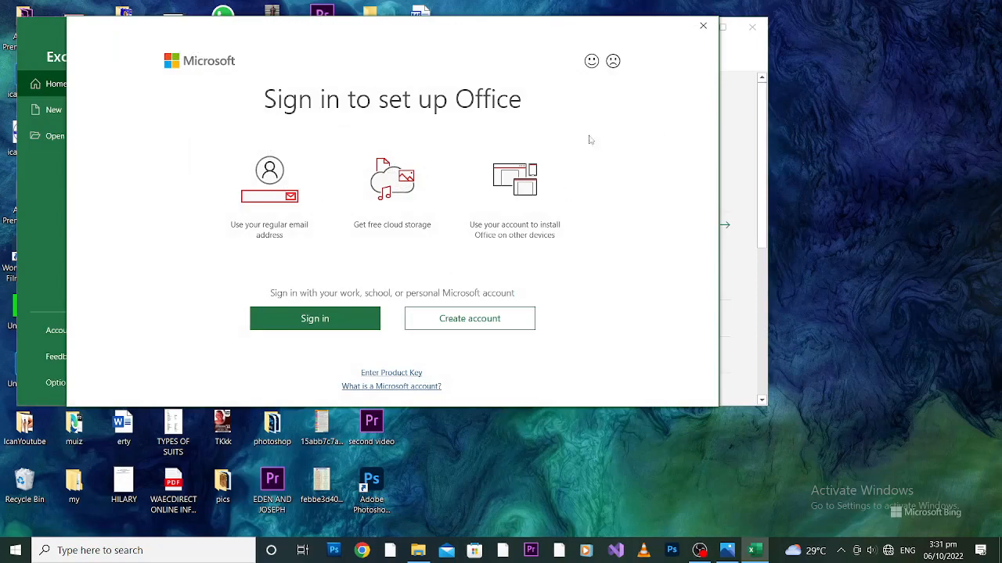
Step: Clear the Office first-run prompts by skipping sign-in and accepting the license agreement, and maximize the Excel window
left_click(704, 25)
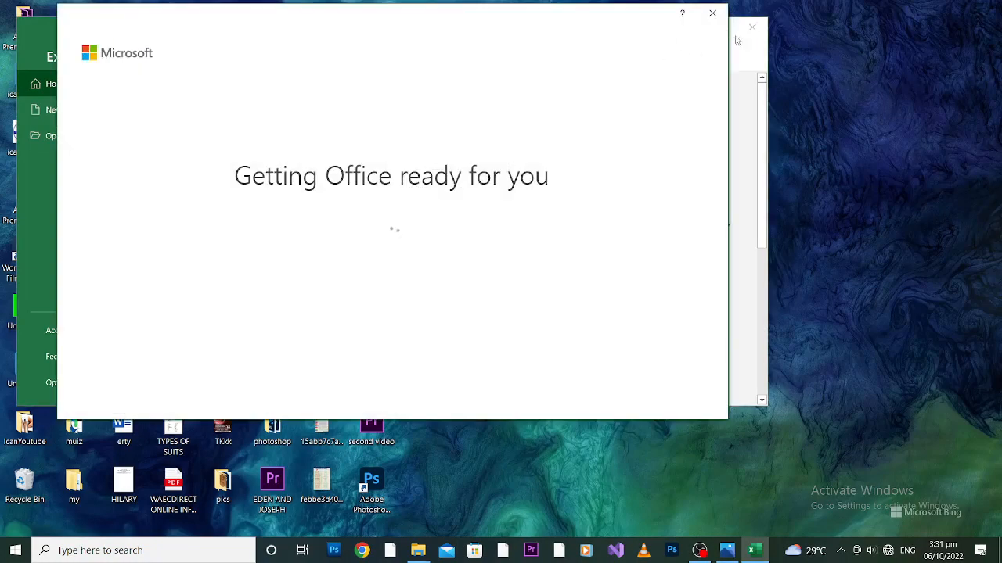
left_click(713, 18)
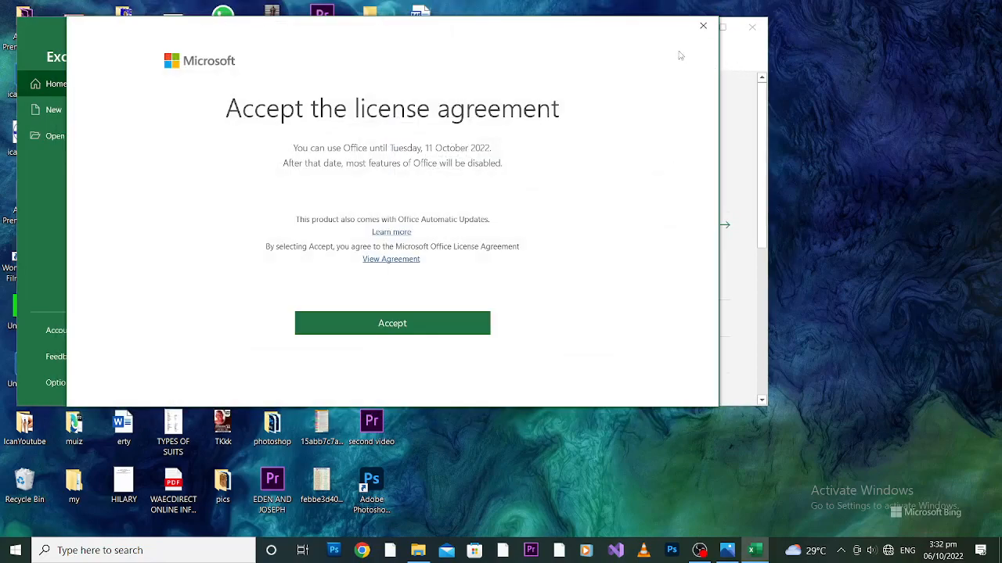
left_click(419, 325)
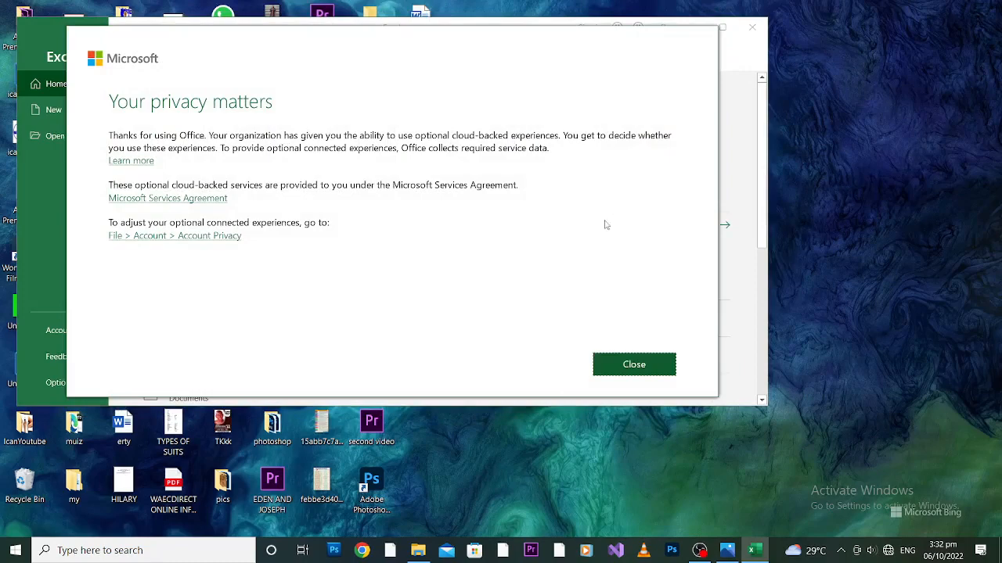
left_click(636, 365)
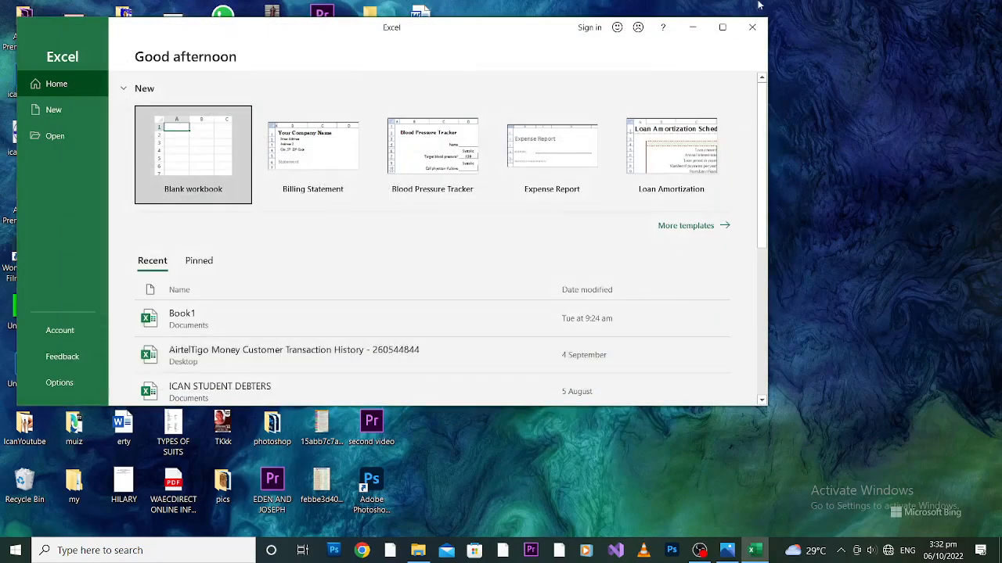
left_click(721, 29)
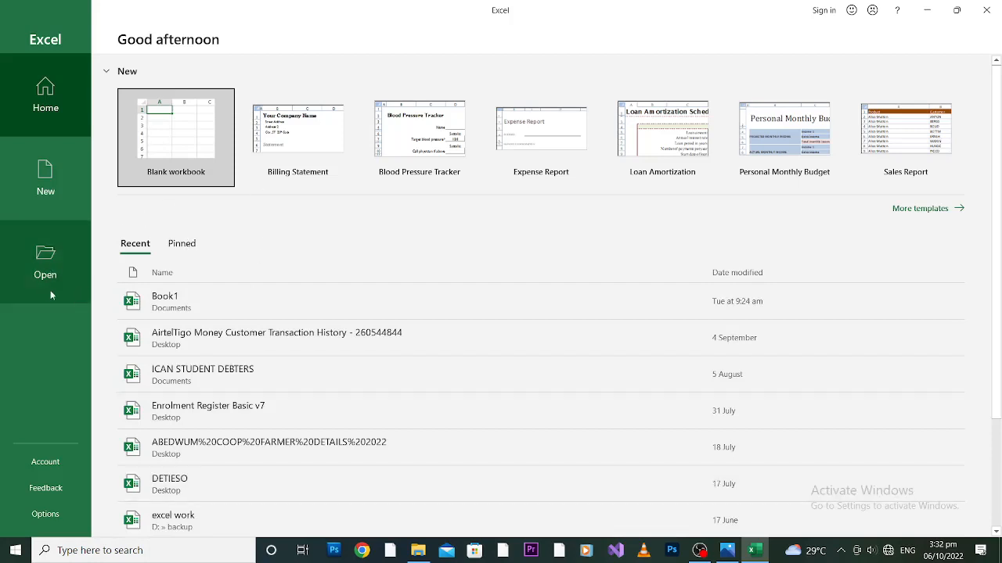
Step: View the options for opening existing files, and create a new blank workbook
left_click(44, 268)
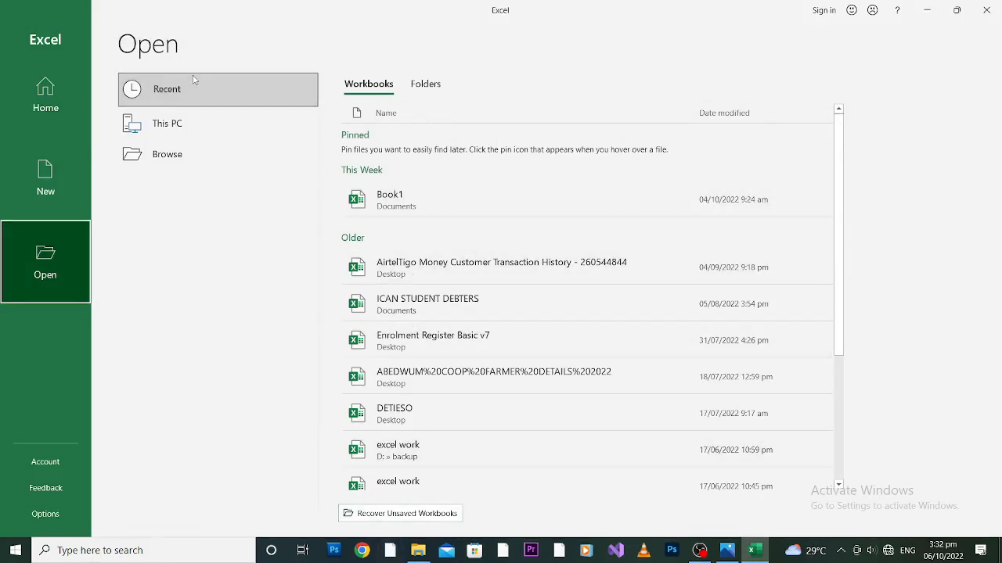
left_click(55, 177)
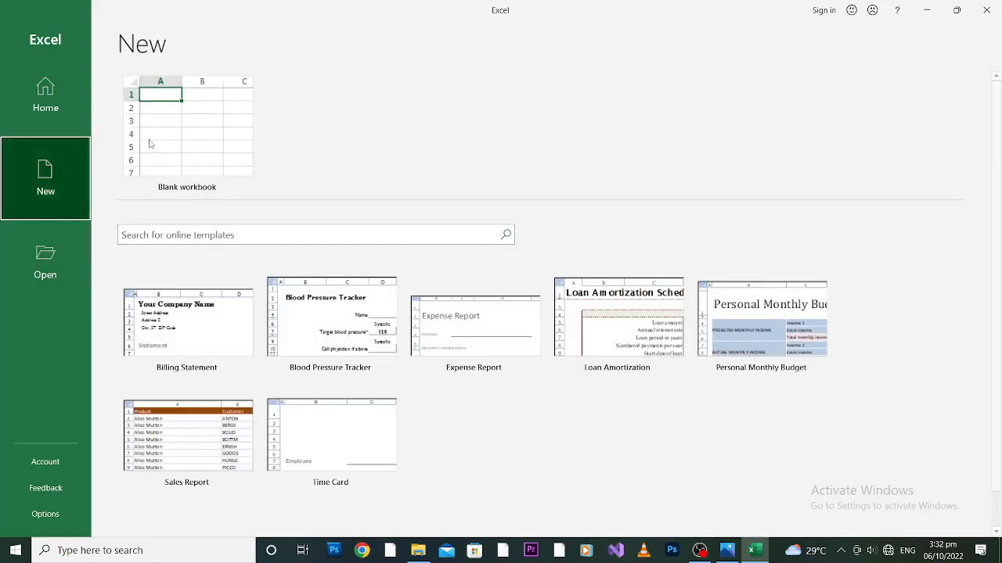
left_click(187, 138)
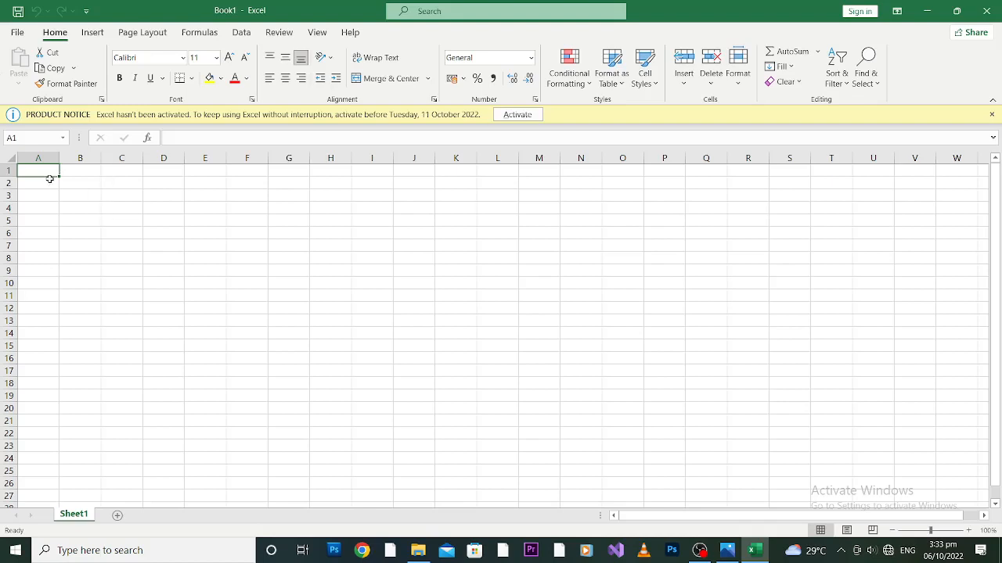
Step: Enter the numbers 89, 468 and 78 in cells A1 to A3 of Sheet1
type("89")
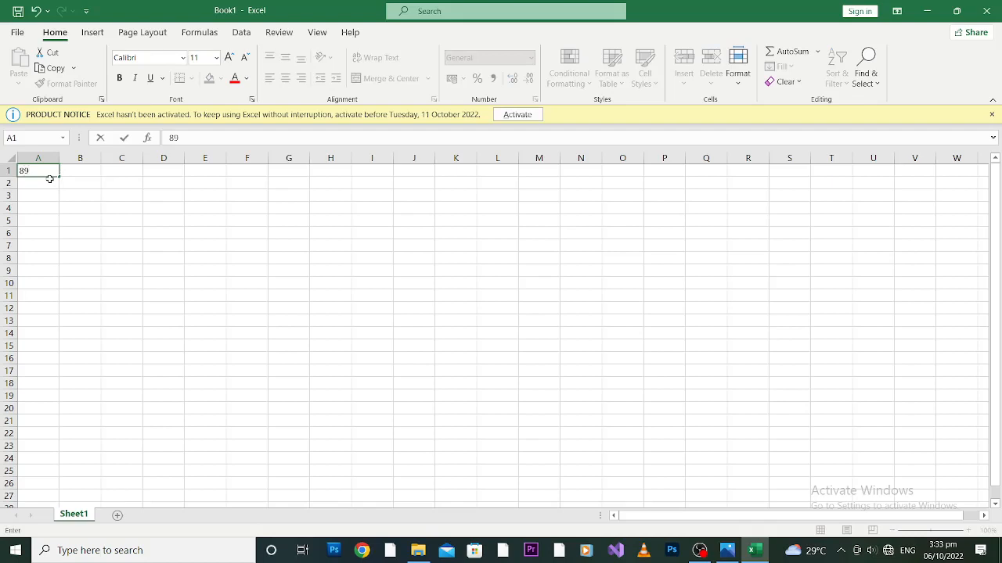
key("Return")
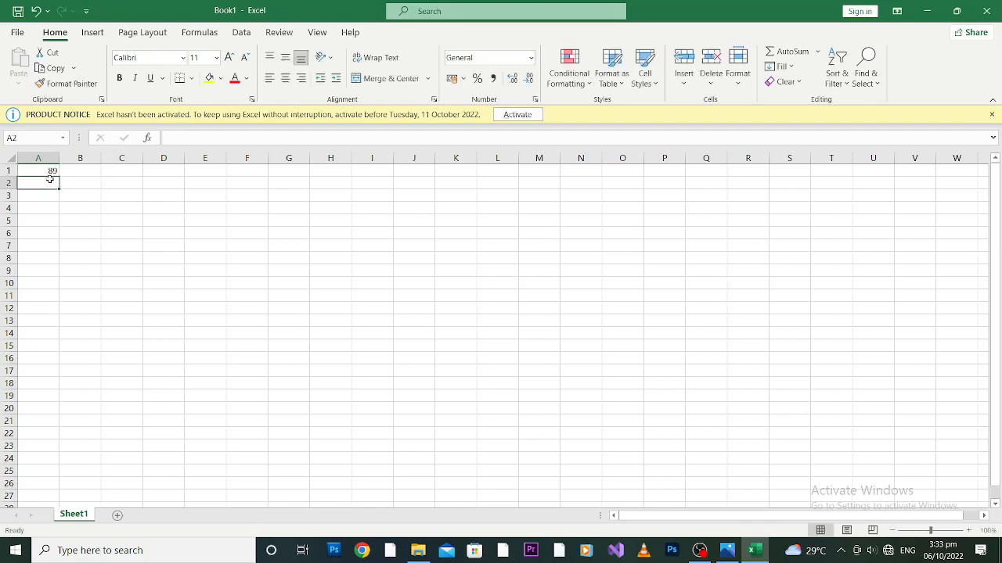
type("46845")
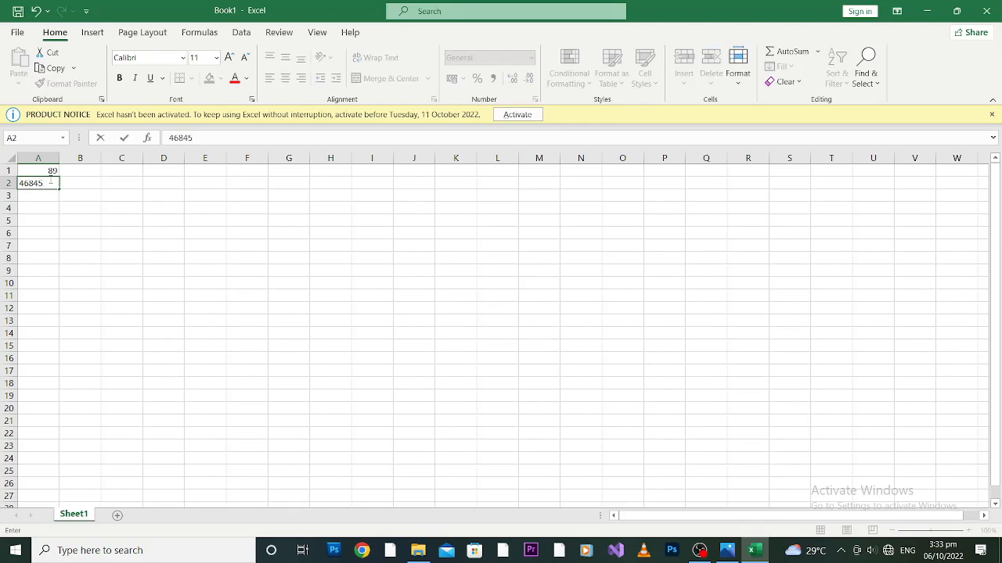
key("BackSpace")
key("Return")
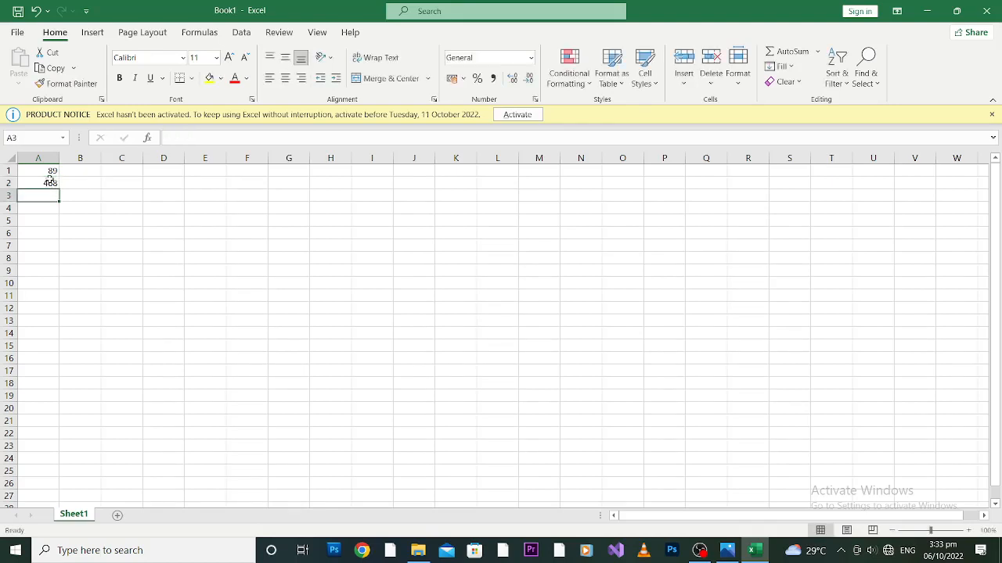
type("78")
key("Return")
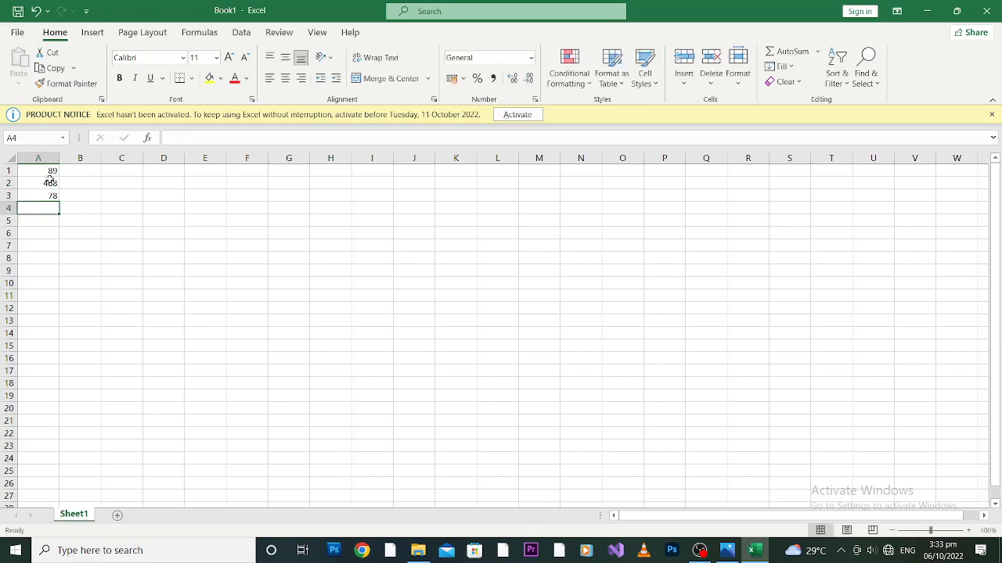
Step: Continue column A with the numbers 78, 16113 and 1 in cells A4 to A6
type("78")
key("Return")
type("161")
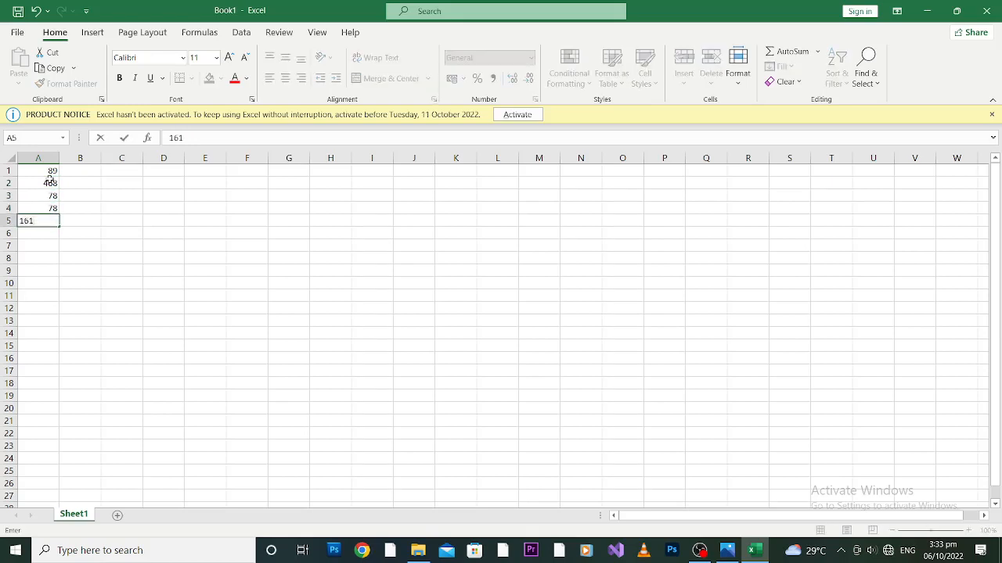
type("13")
key("Return")
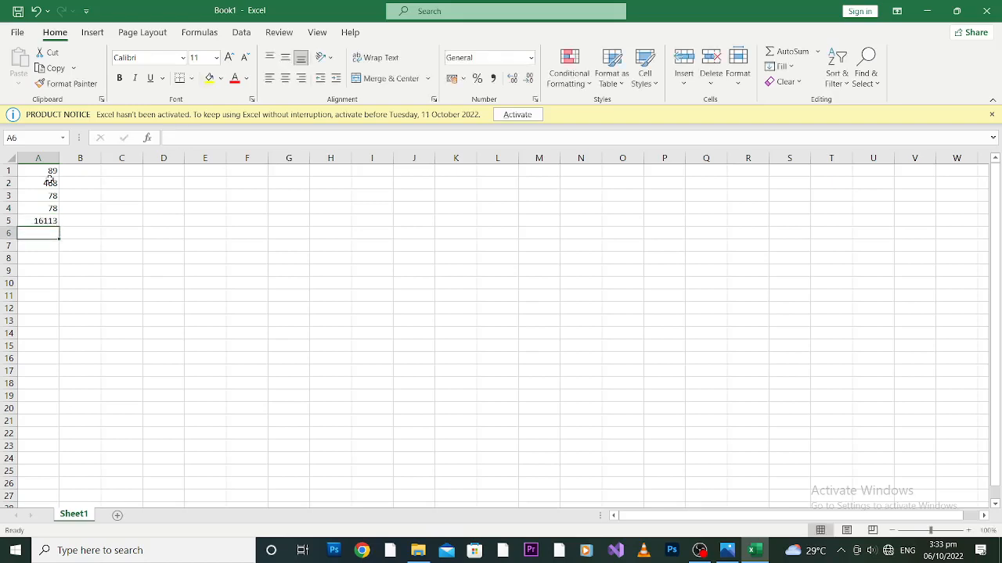
type("1")
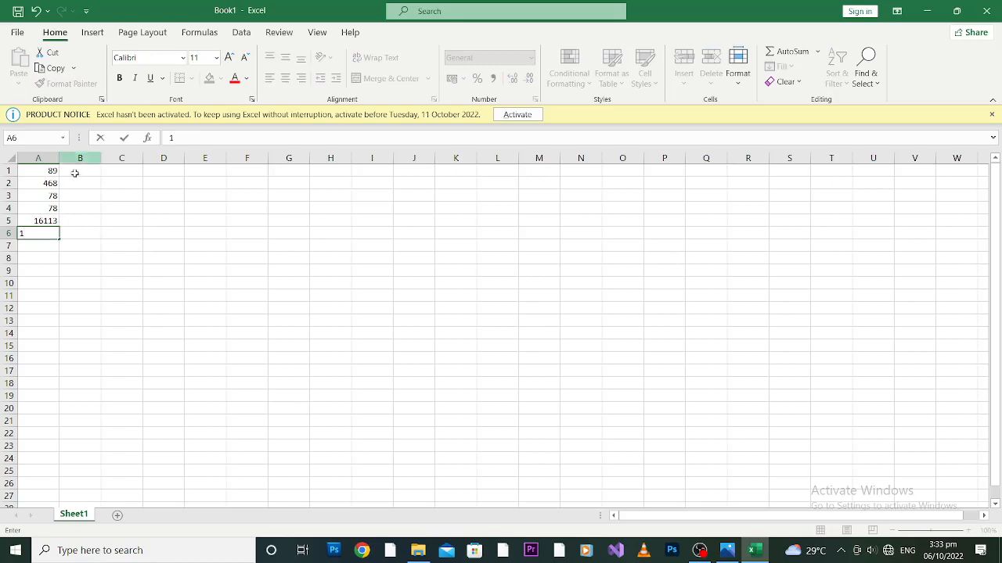
Step: Enter the numbers 9871, 645, 48 and 651 in cells B1 to B4
left_click(74, 170)
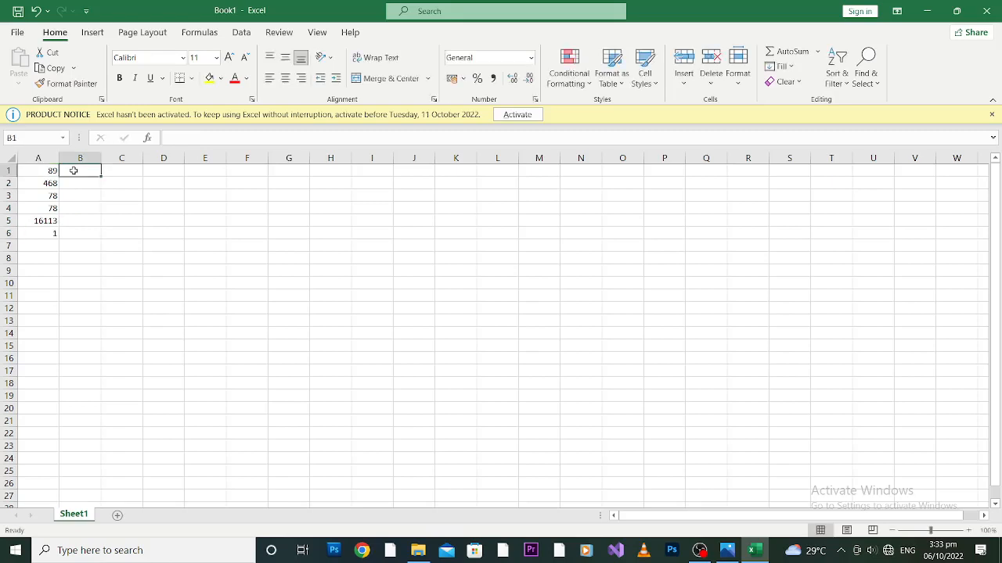
type("9871")
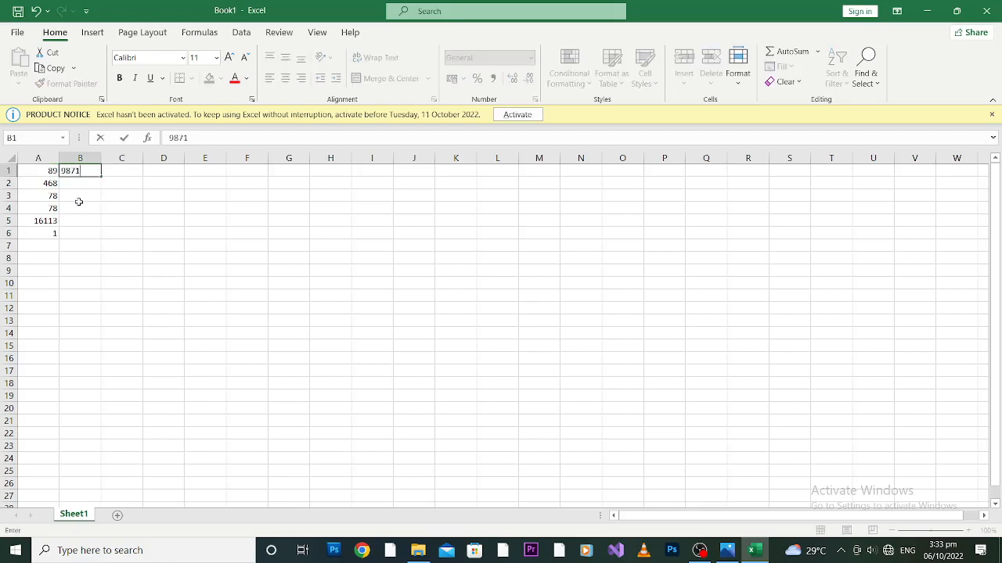
left_click(80, 188)
type("645")
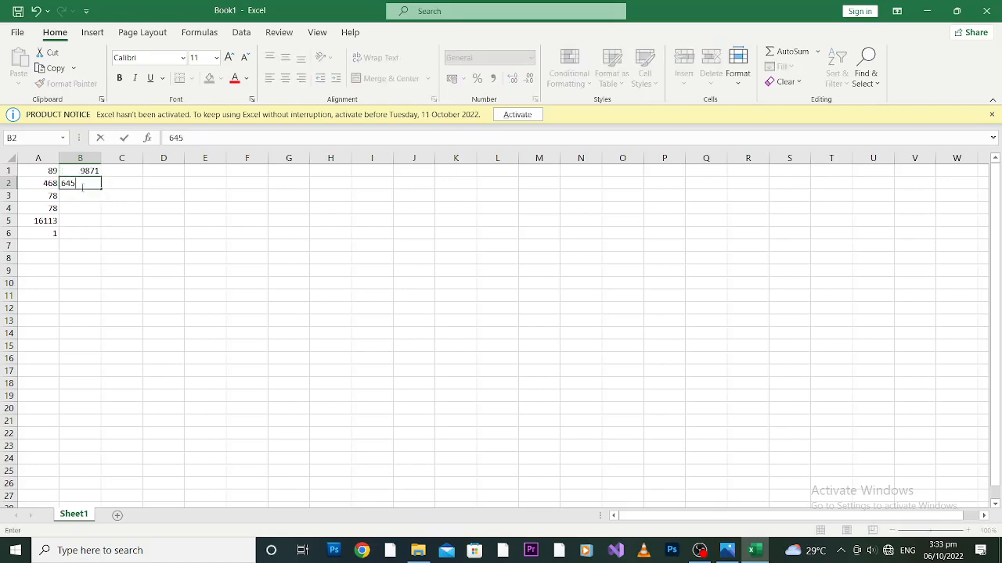
key("Return")
type("48")
key("Return")
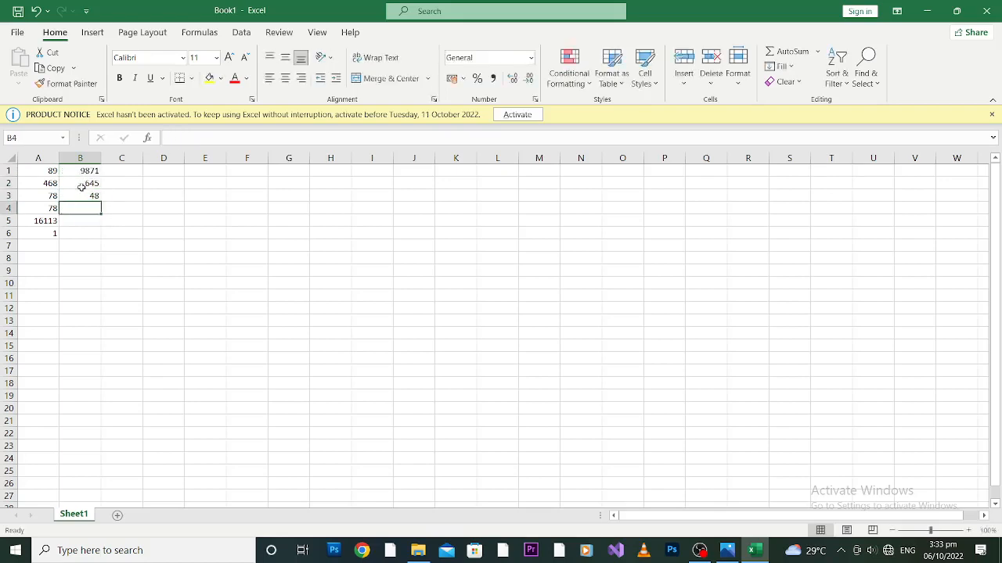
type("651")
key("Return")
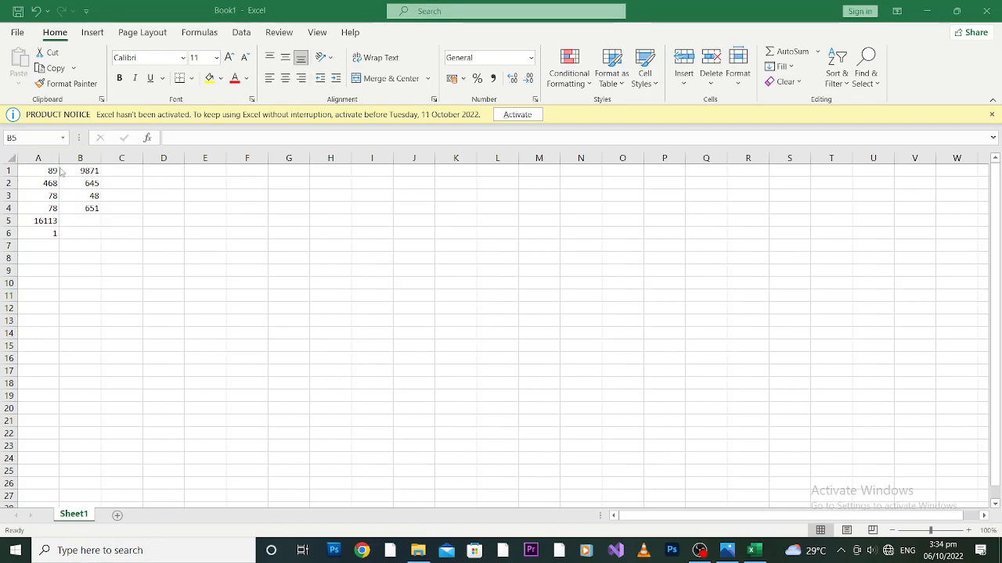
Step: Continue column B with 66 in cell B5 and 45 in cell B6
left_click(90, 221)
type("6")
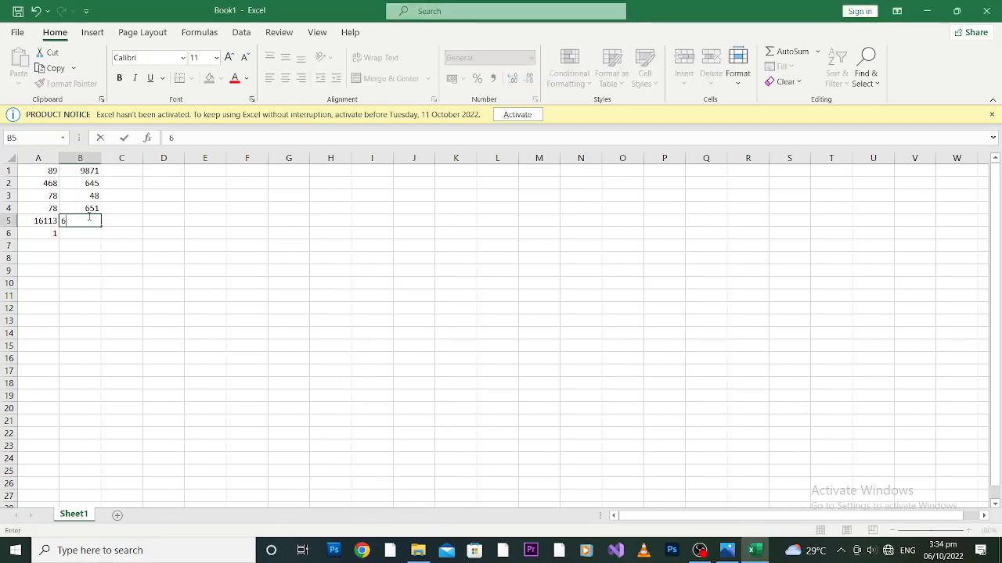
type("6")
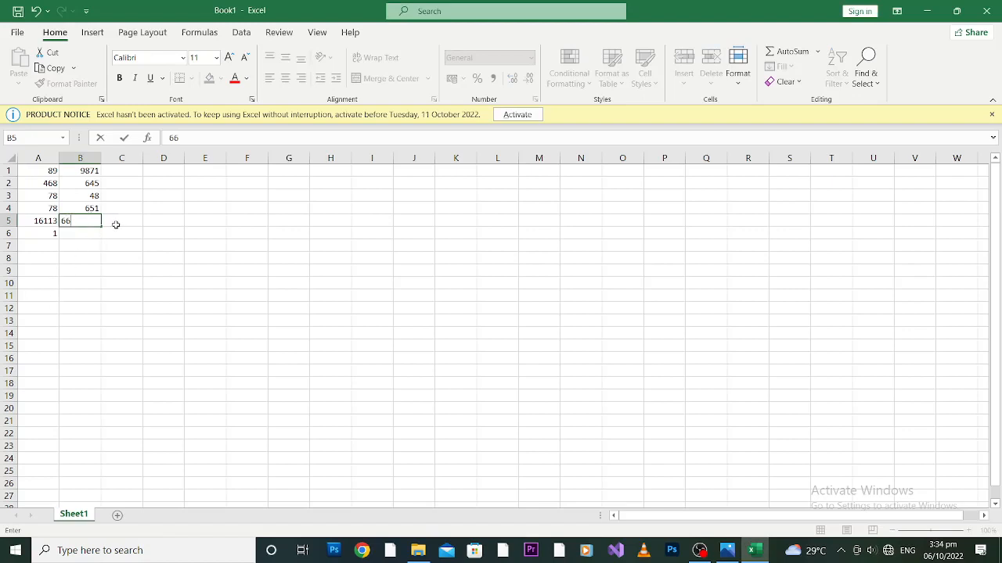
left_click(78, 235)
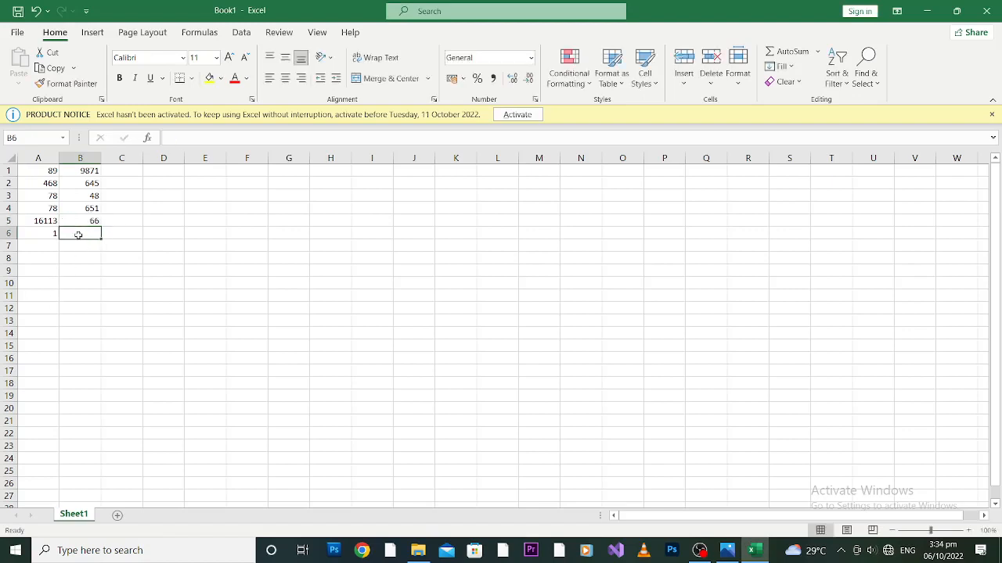
type("45")
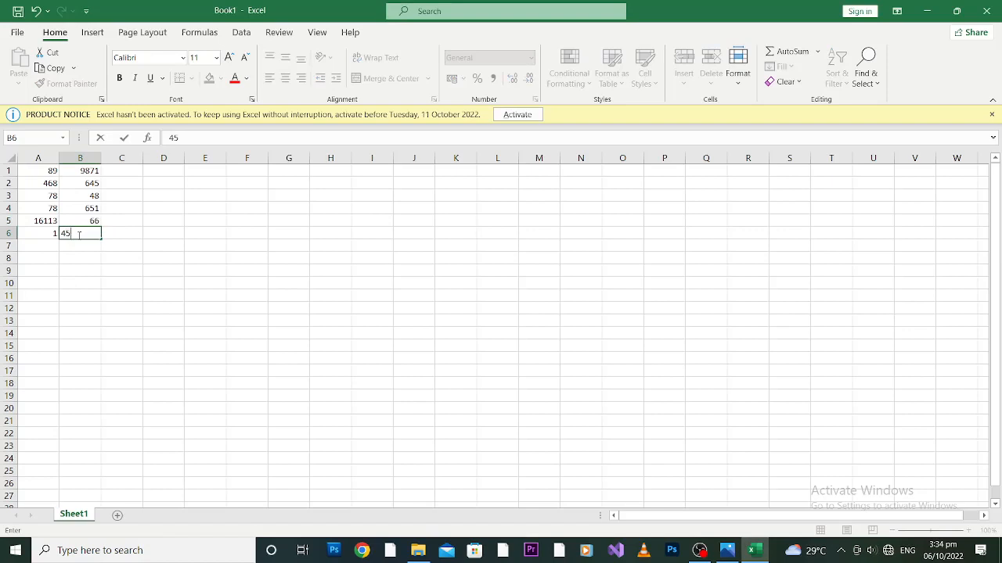
Step: Enter 45 in cell A7 and 68 in cell B7, and fill both A8 and B8 with 45
left_click(45, 247)
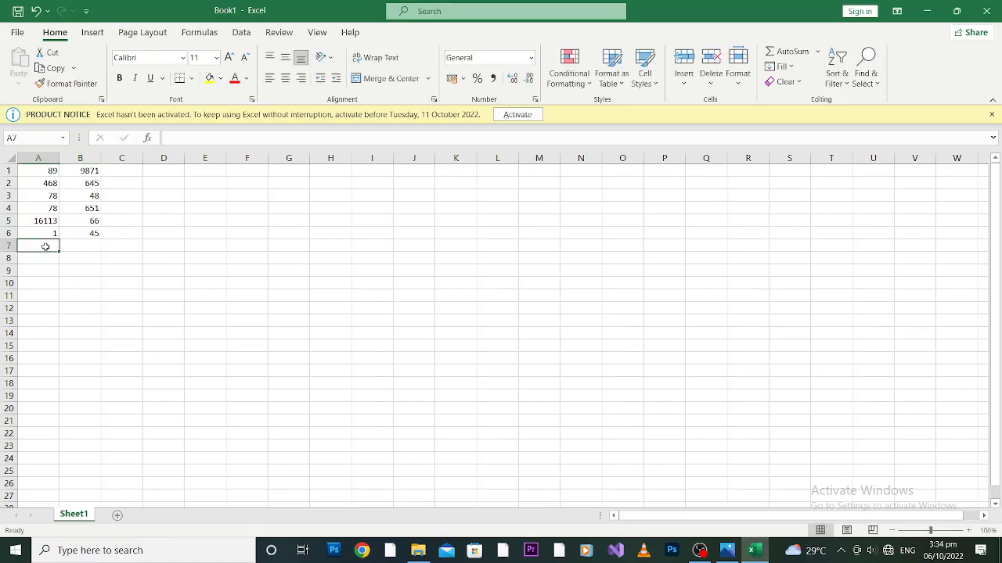
type("45")
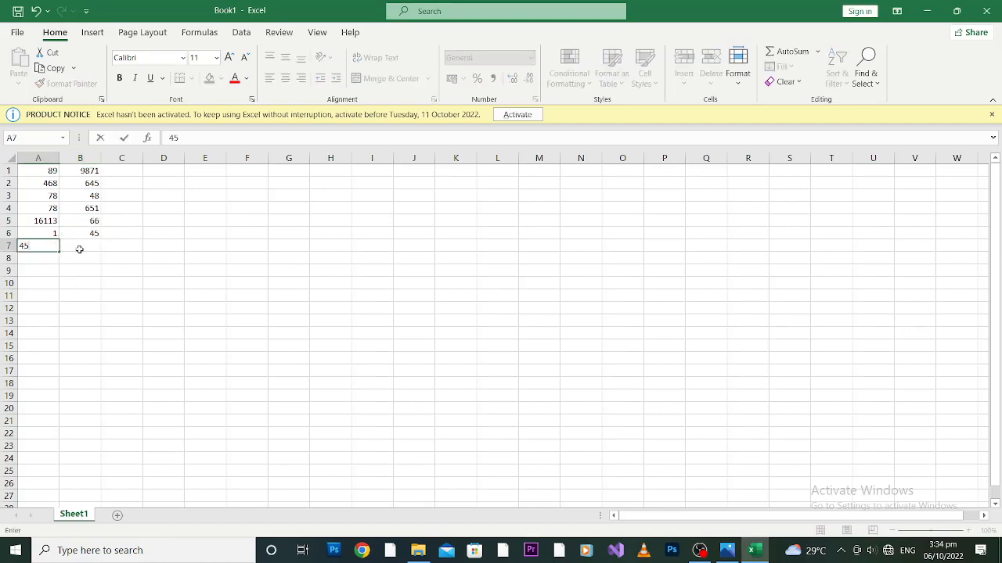
left_click(79, 249)
type("6")
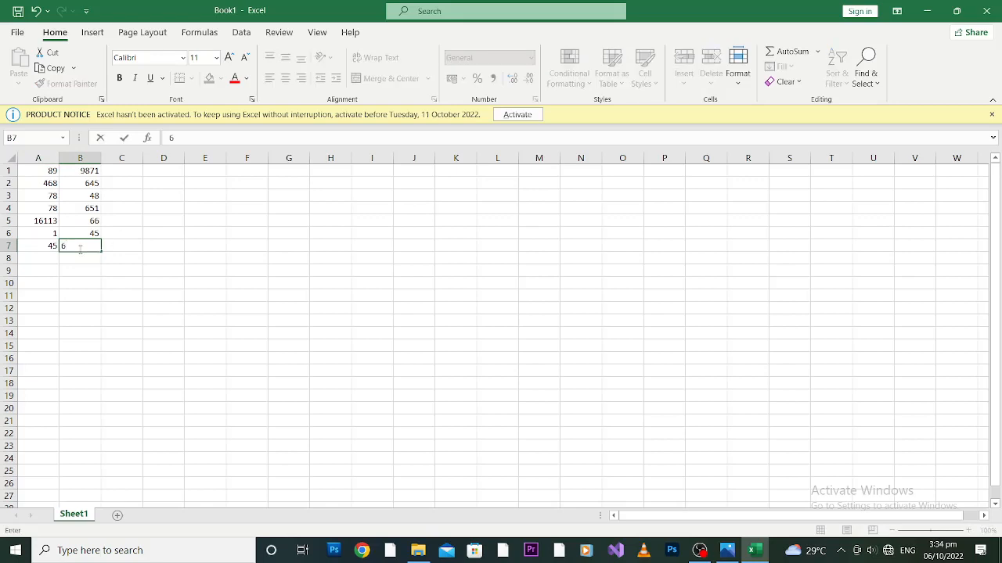
type("8")
left_click(47, 257)
type("45")
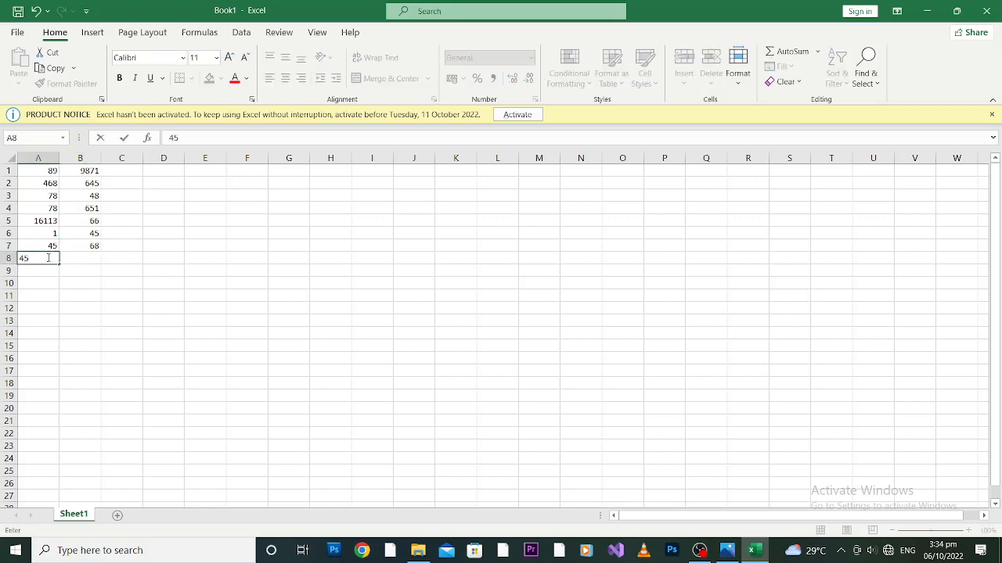
key("Tab")
type("45")
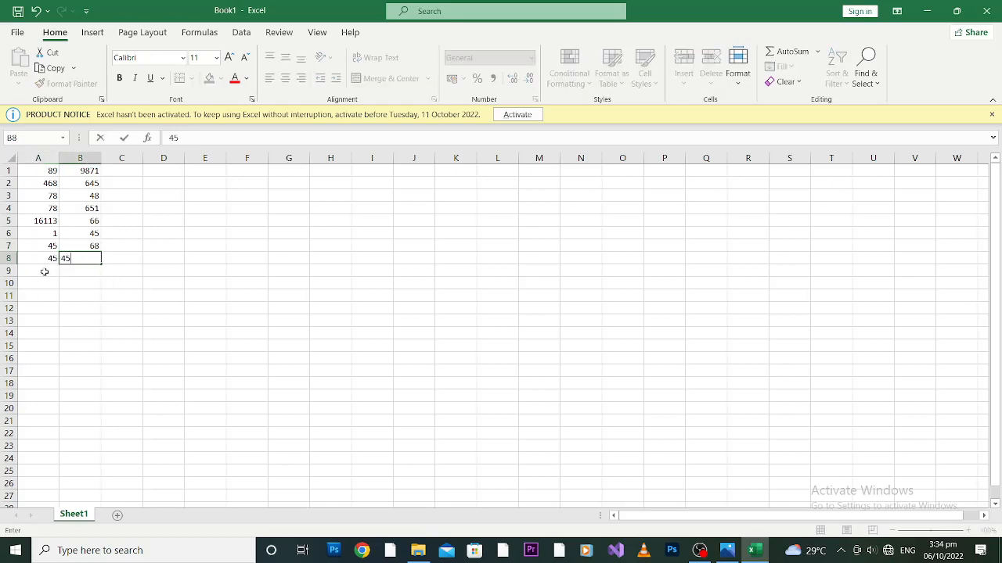
Step: Enter 14 and 68 in cells A9 and B9, and 45 and 56 in cells A10 and B10
left_click(45, 271)
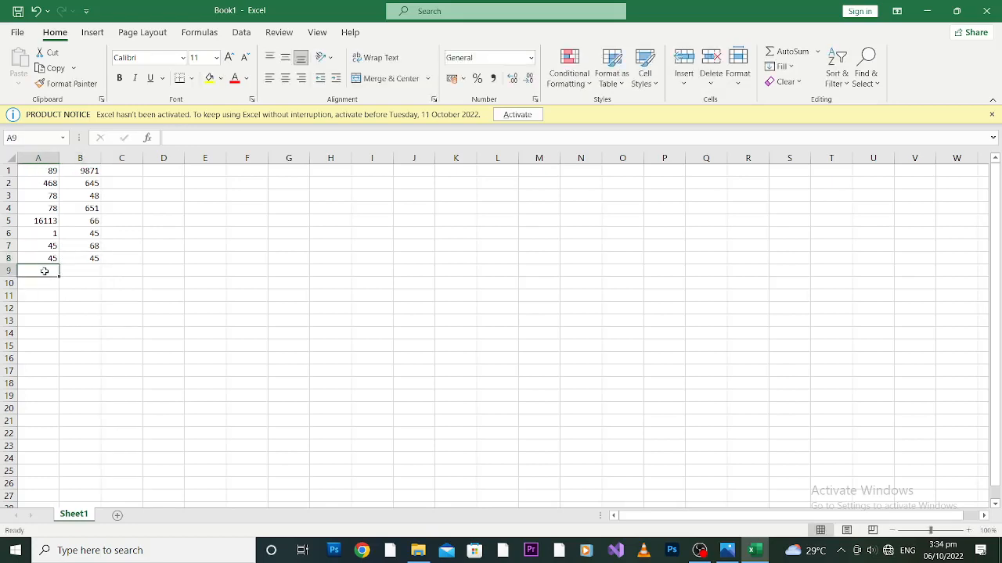
type("14")
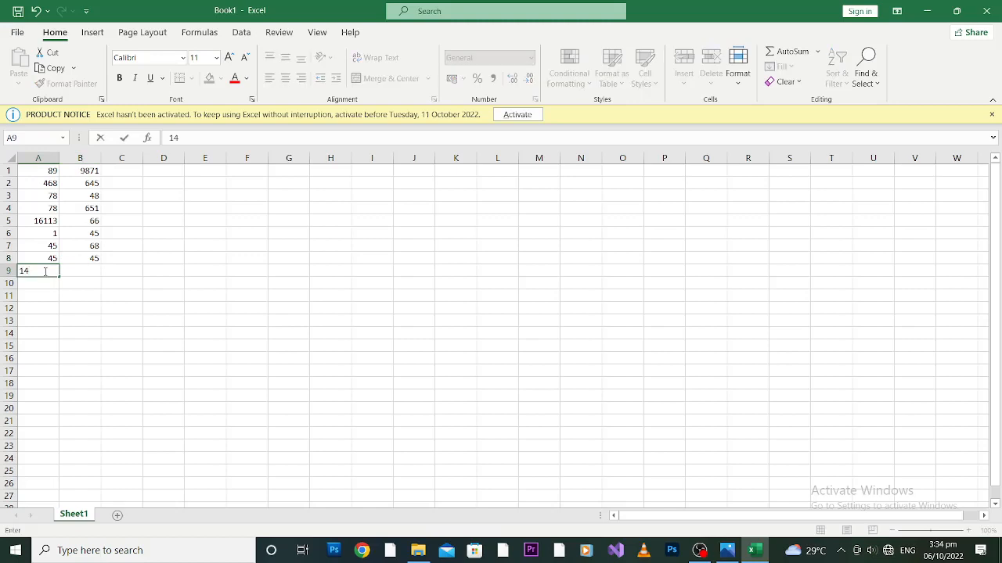
left_click(89, 270)
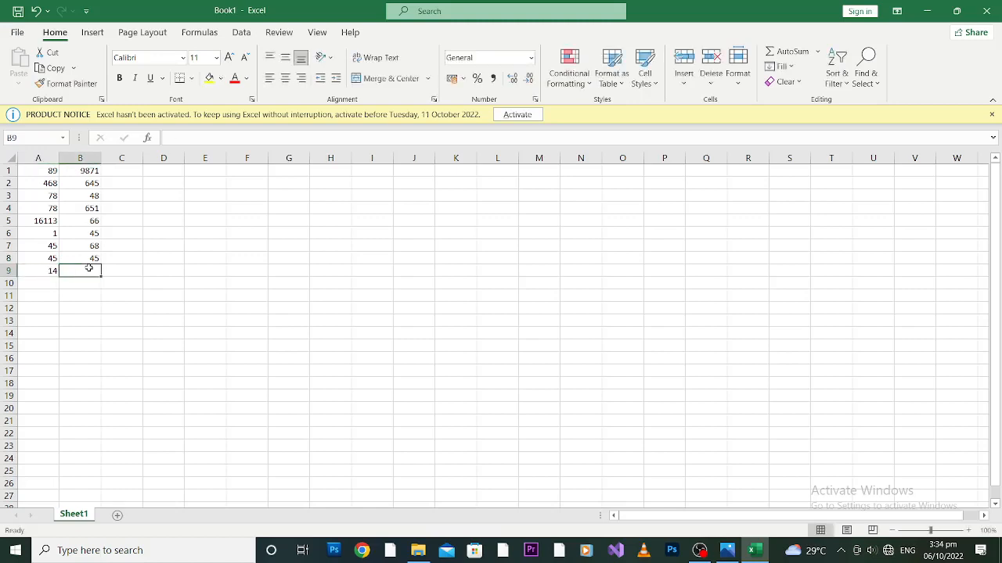
type("68")
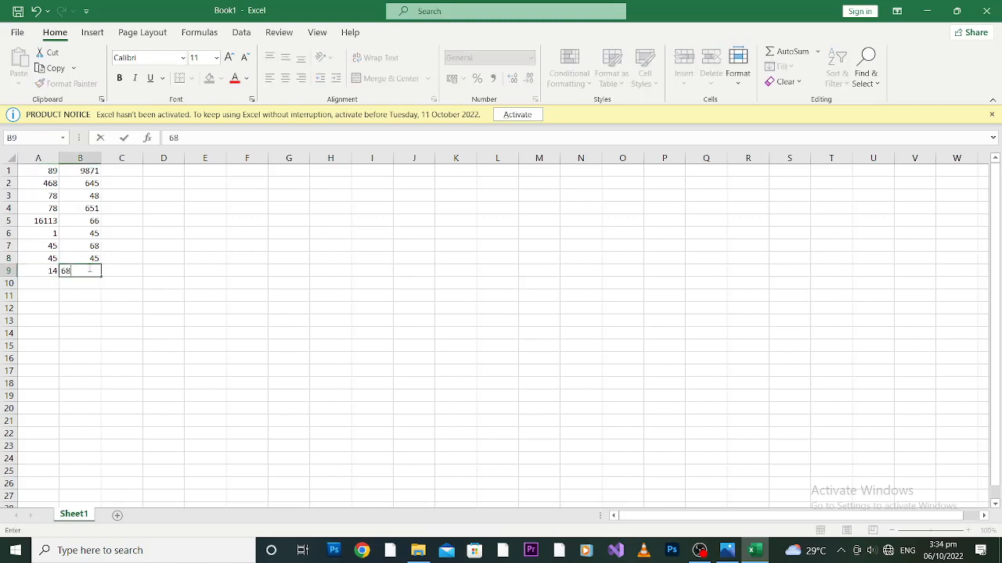
left_click(47, 285)
type("45")
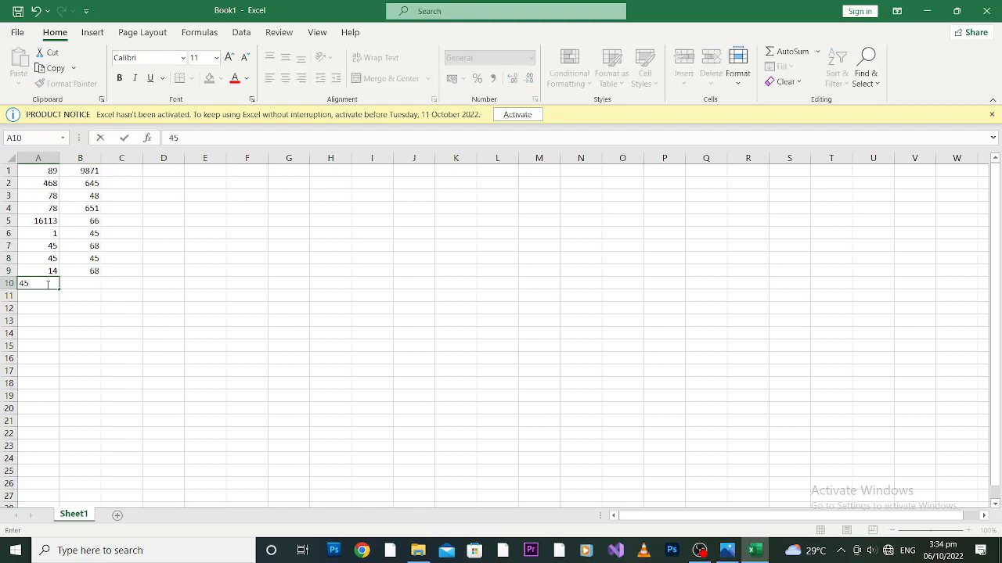
left_click(80, 281)
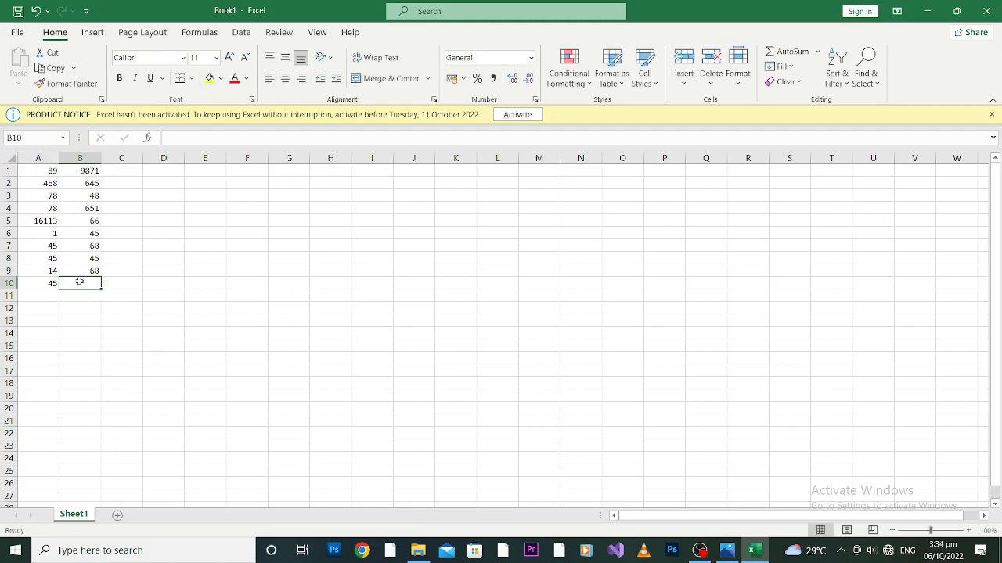
type("56")
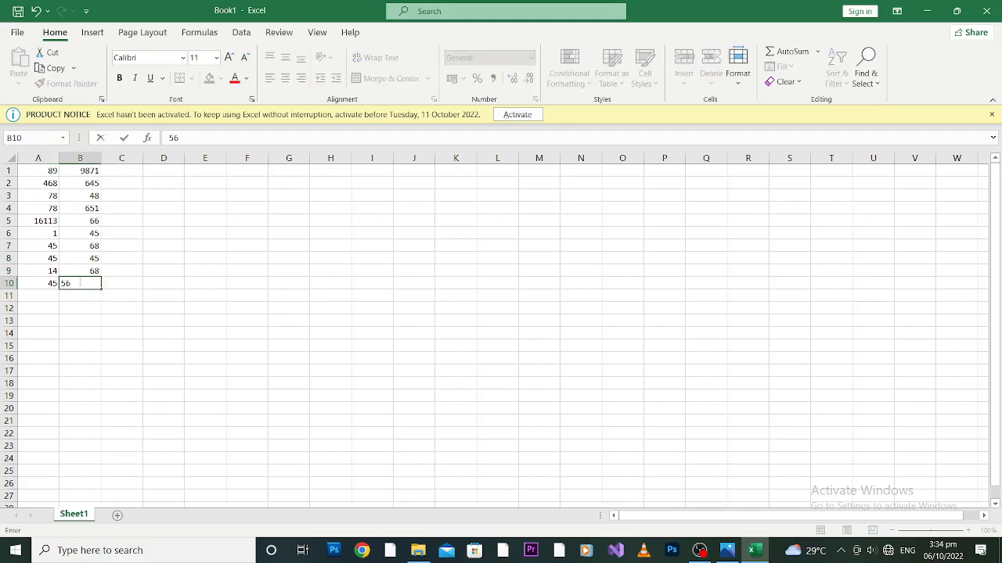
Step: Complete row 11 with the numbers 61 in cell A11 and 48 in cell B11
left_click(46, 292)
type("61")
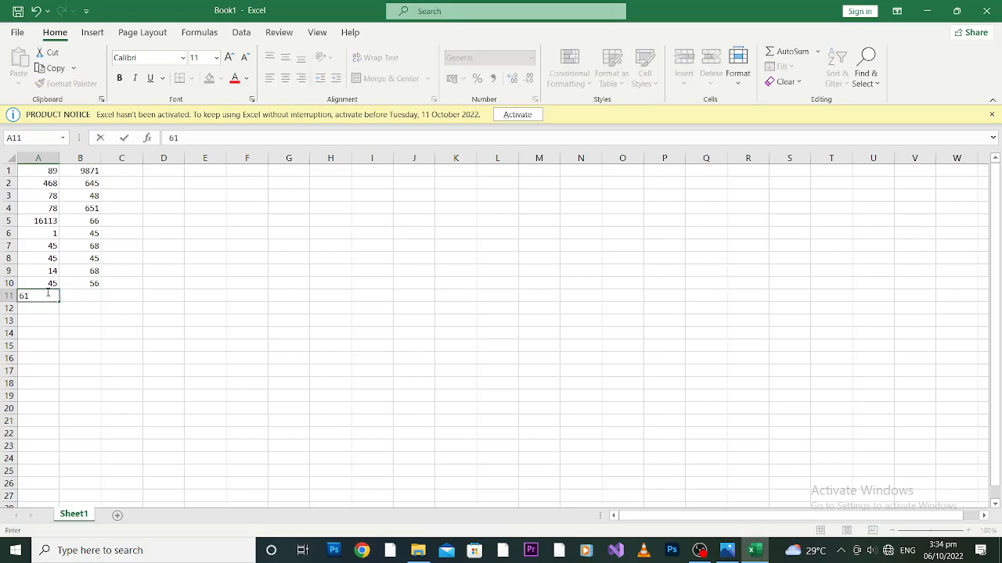
key("Tab")
type("48")
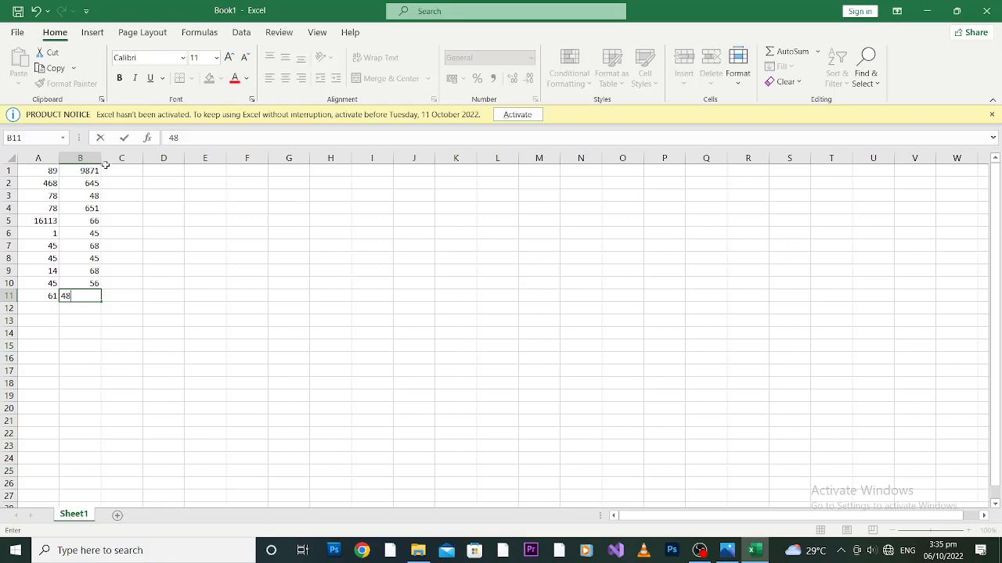
Step: Examine the sheet's columns by selecting whole columns A to D one after another twice, ending with column E
left_click(39, 158)
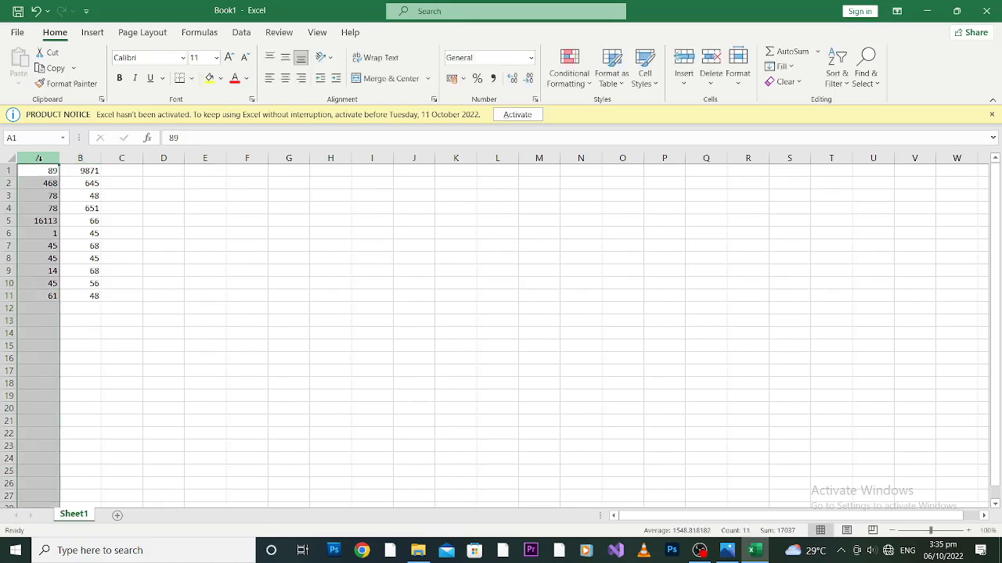
left_click(80, 157)
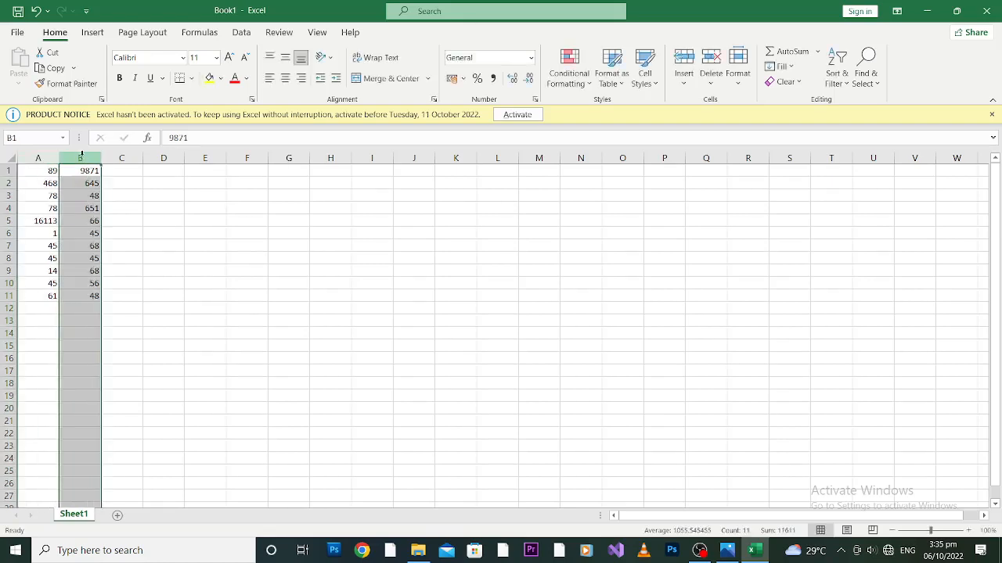
left_click(133, 155)
left_click(169, 155)
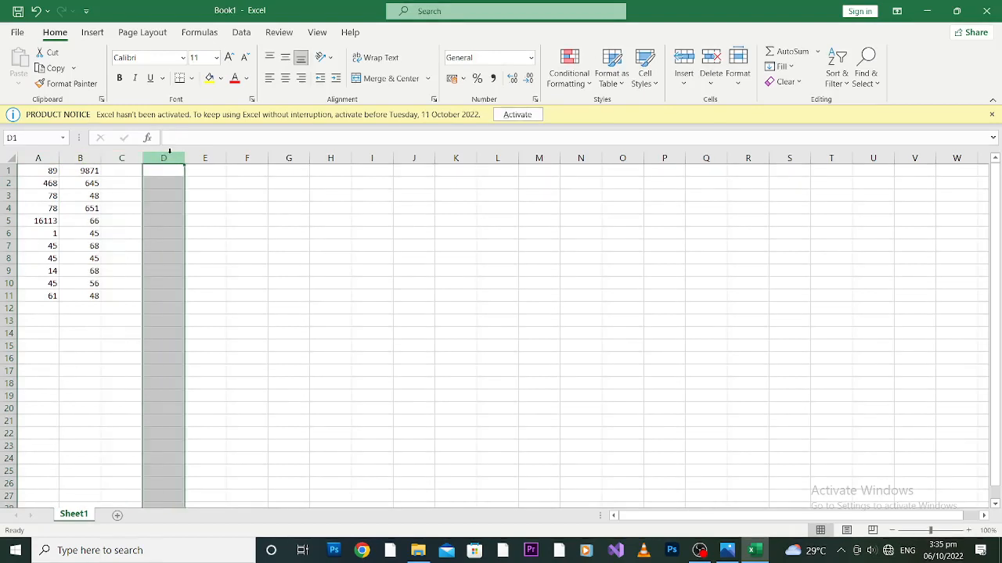
left_click(38, 157)
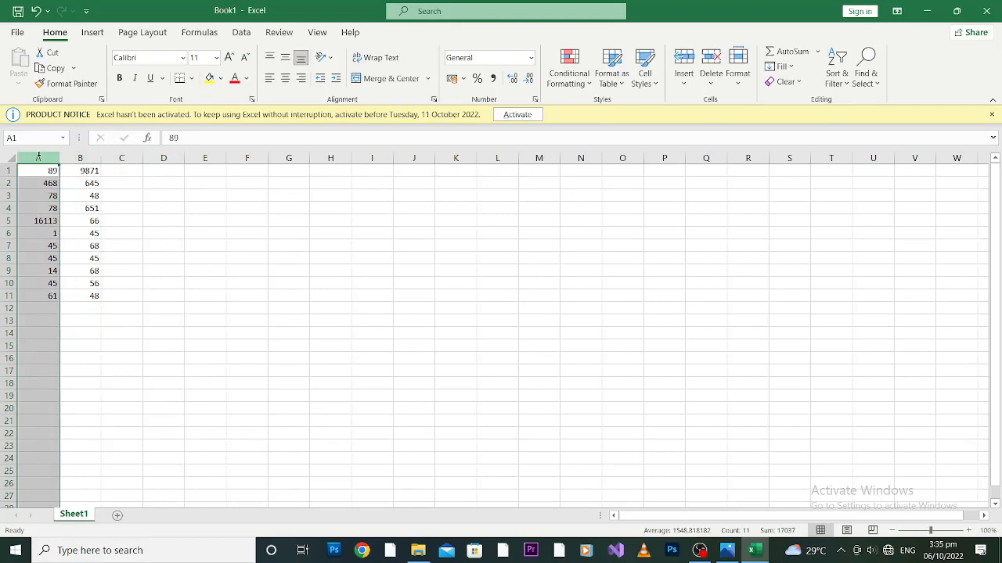
left_click(80, 156)
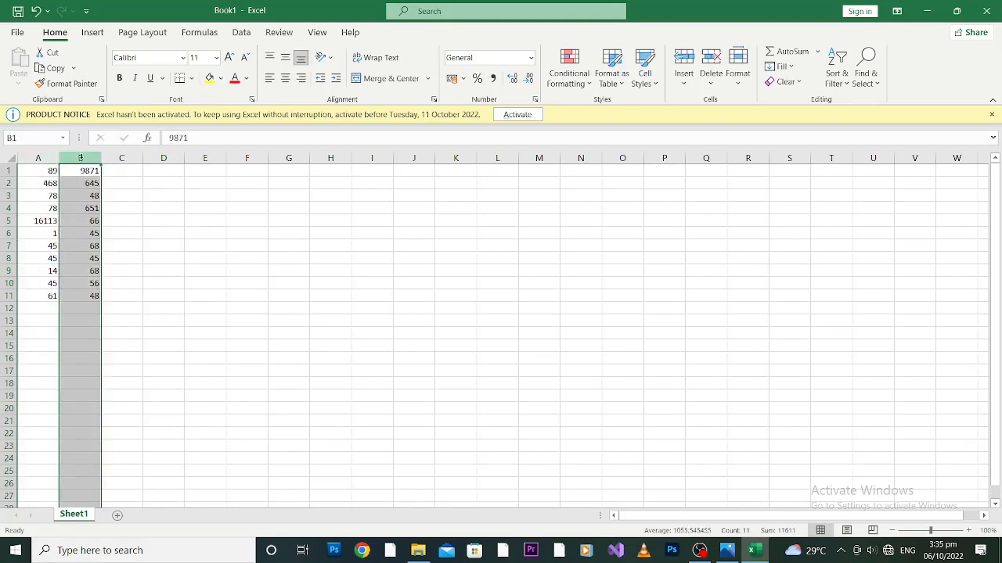
left_click(134, 156)
left_click(162, 157)
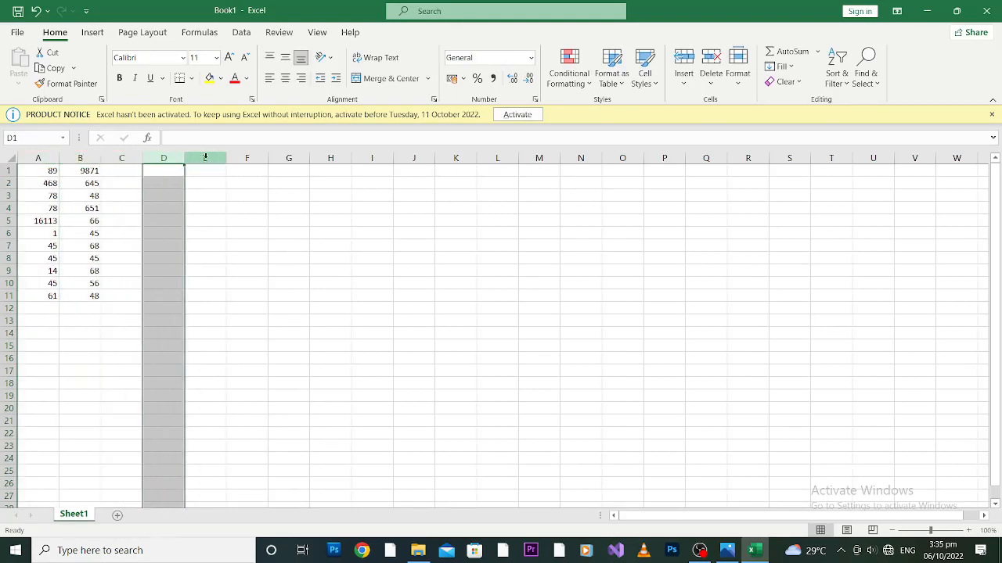
left_click(207, 157)
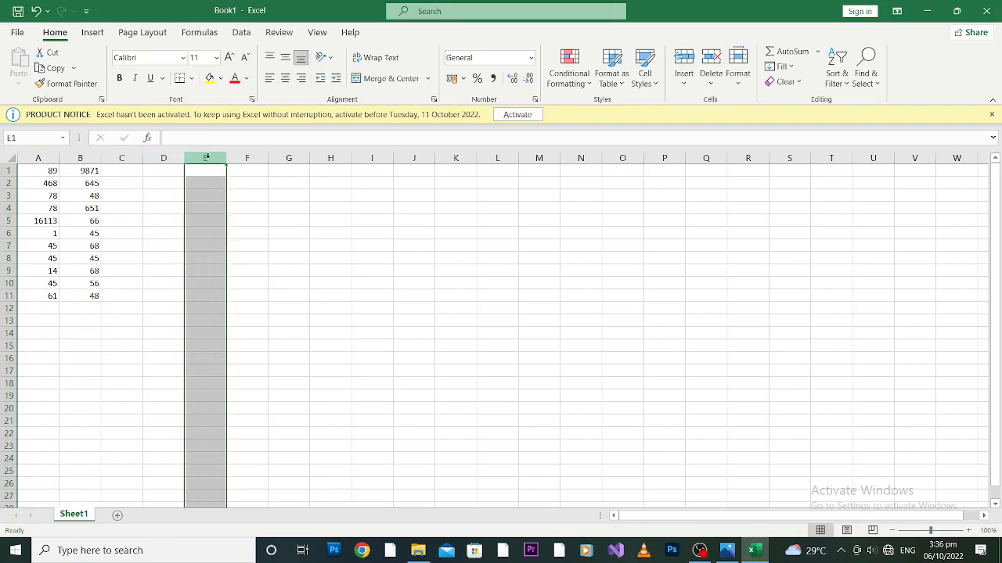
left_click(168, 180)
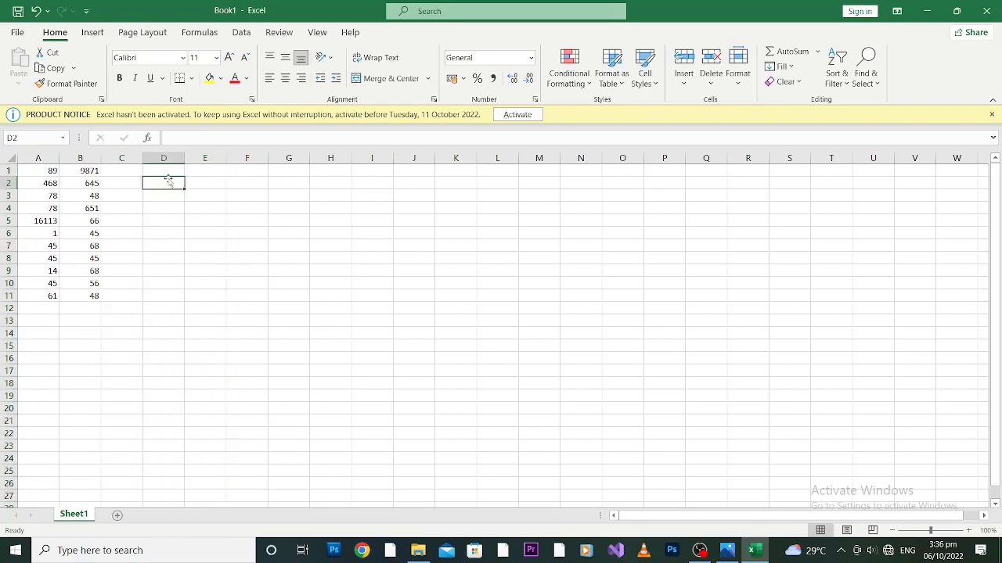
type("col")
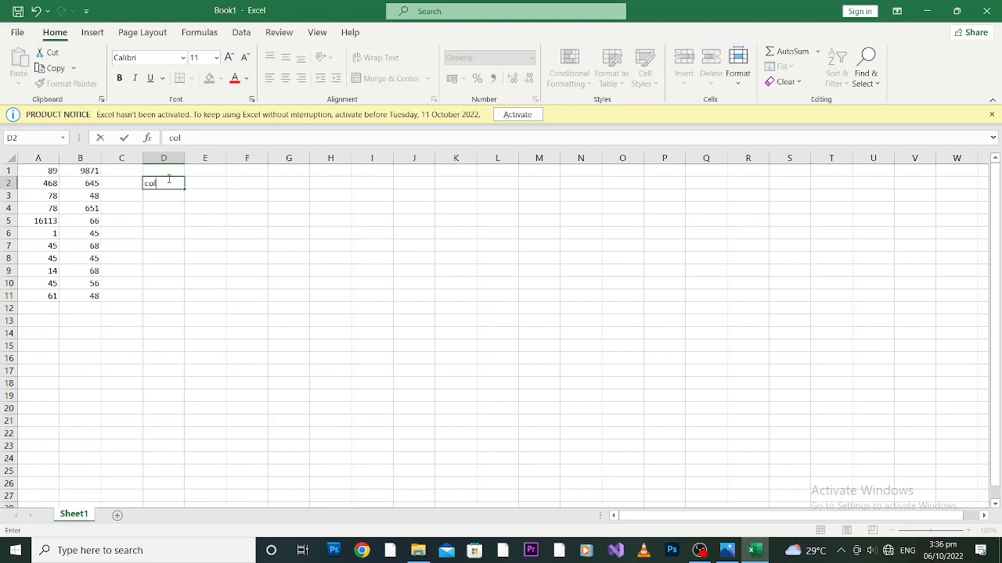
type("umn")
key("BackSpace")
key("BackSpace")
key("BackSpace")
key("BackSpace")
key("BackSpace")
key("BackSpace")
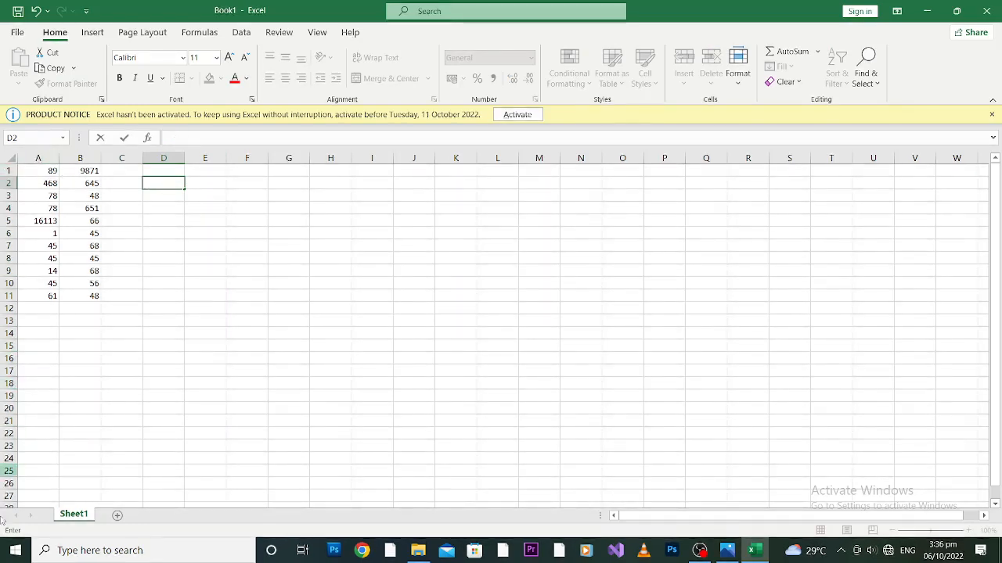
Step: Select the whole of row 1 to examine how a row runs across the sheet
left_click(37, 371)
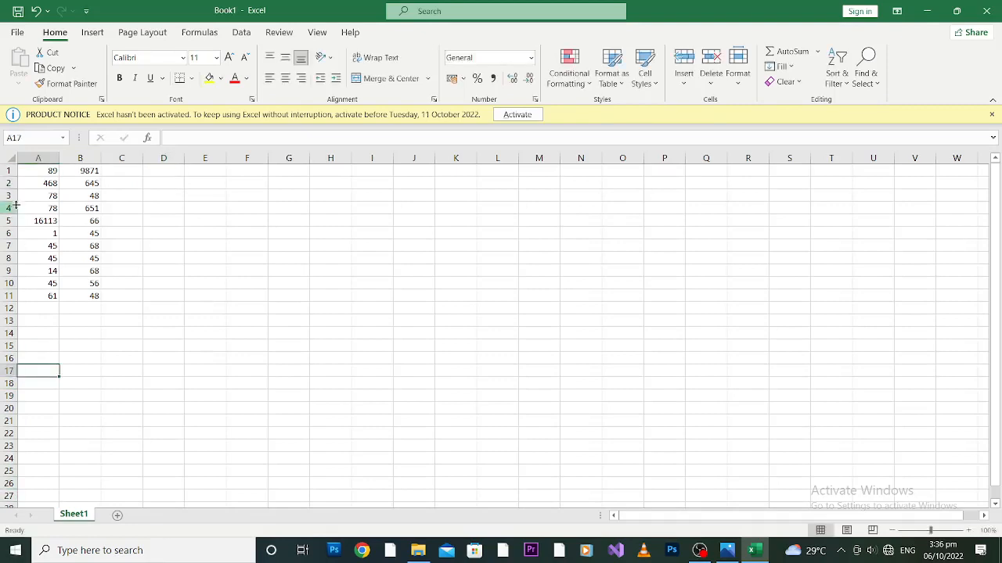
left_click(8, 171)
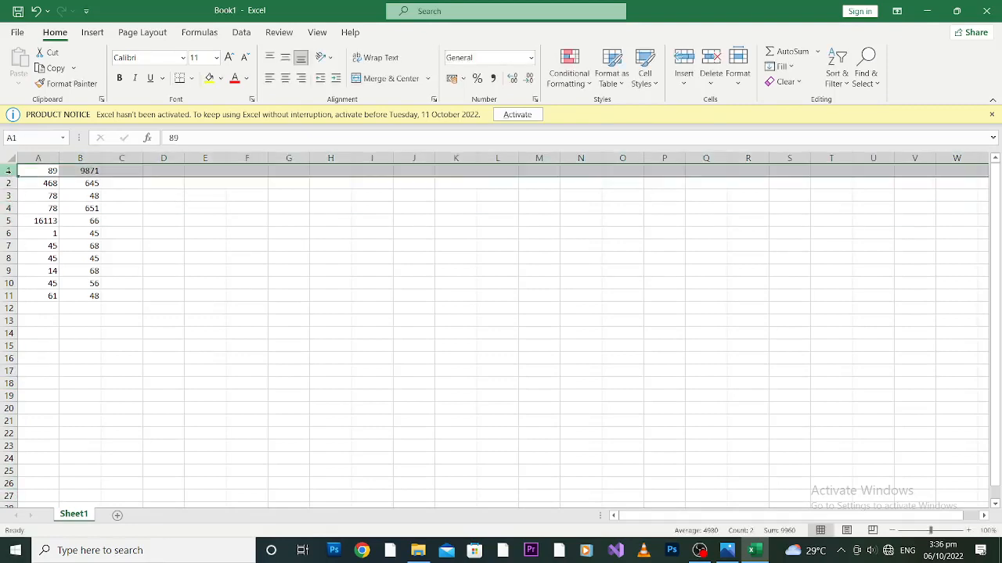
left_click(202, 210)
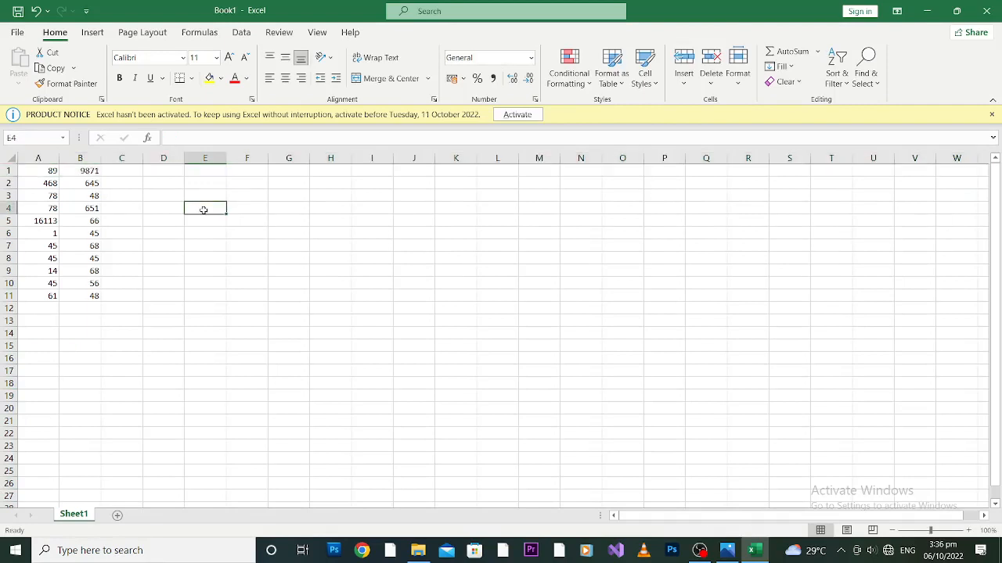
type("ro")
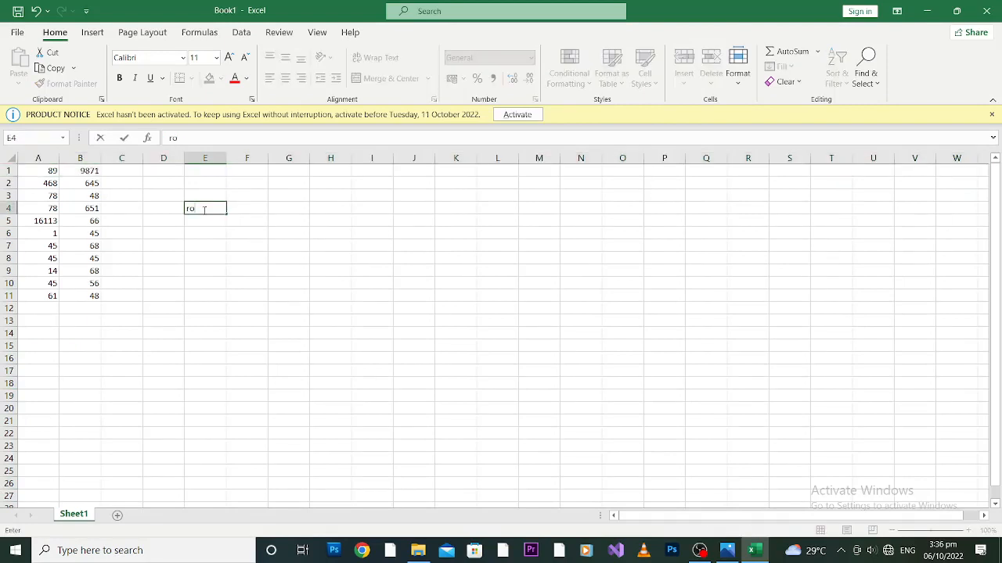
type("w")
key("BackSpace")
key("BackSpace")
key("BackSpace")
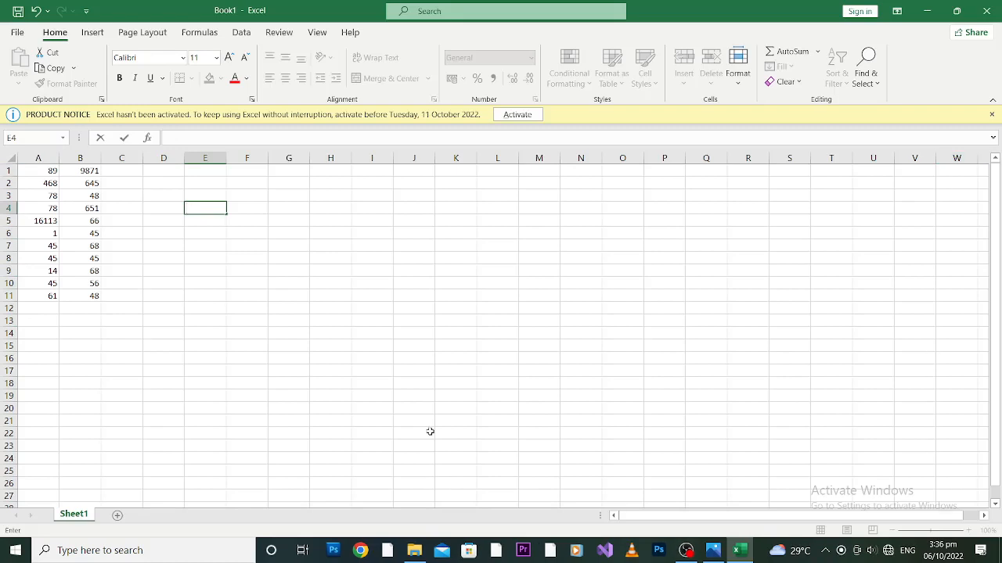
left_click(201, 333)
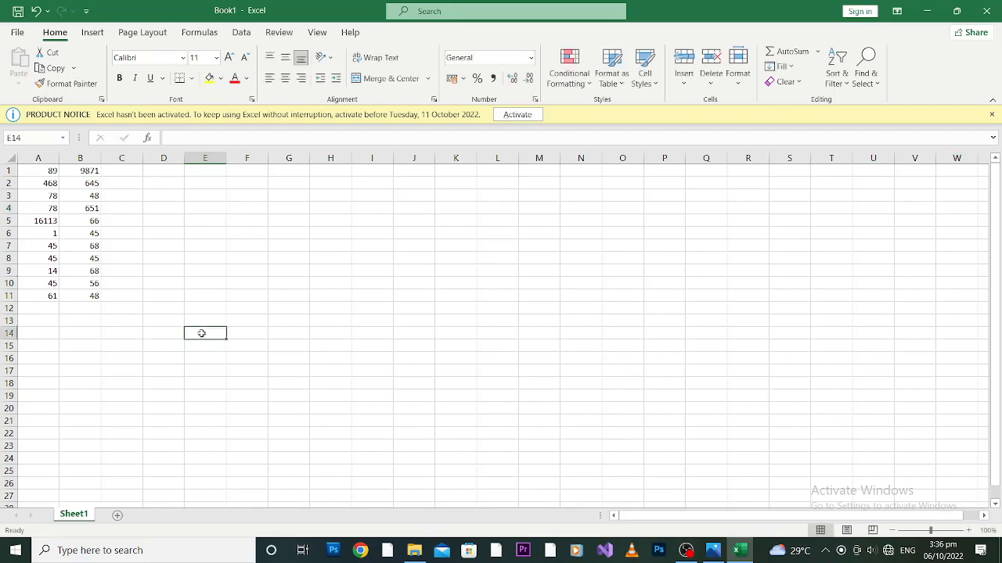
left_click(189, 294)
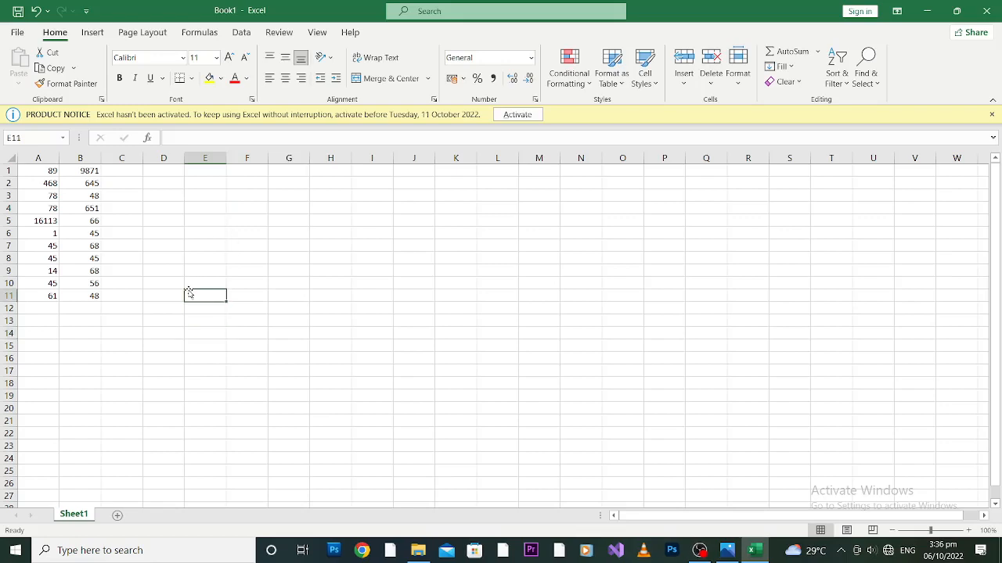
left_click(205, 238)
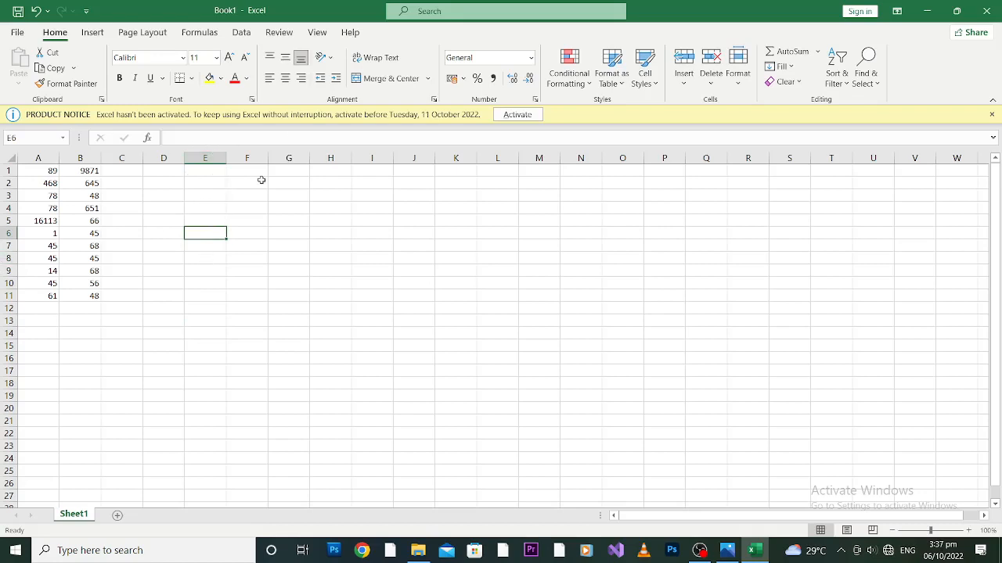
Step: Turn on the Windows Magnifier at 200% and select cell A1 to view it enlarged
key("super+plus")
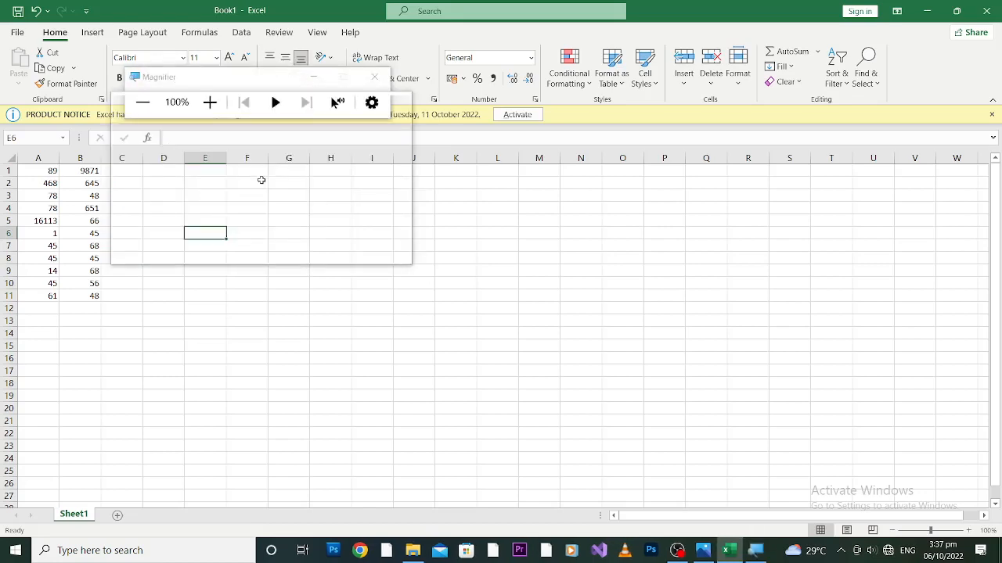
key("super+plus")
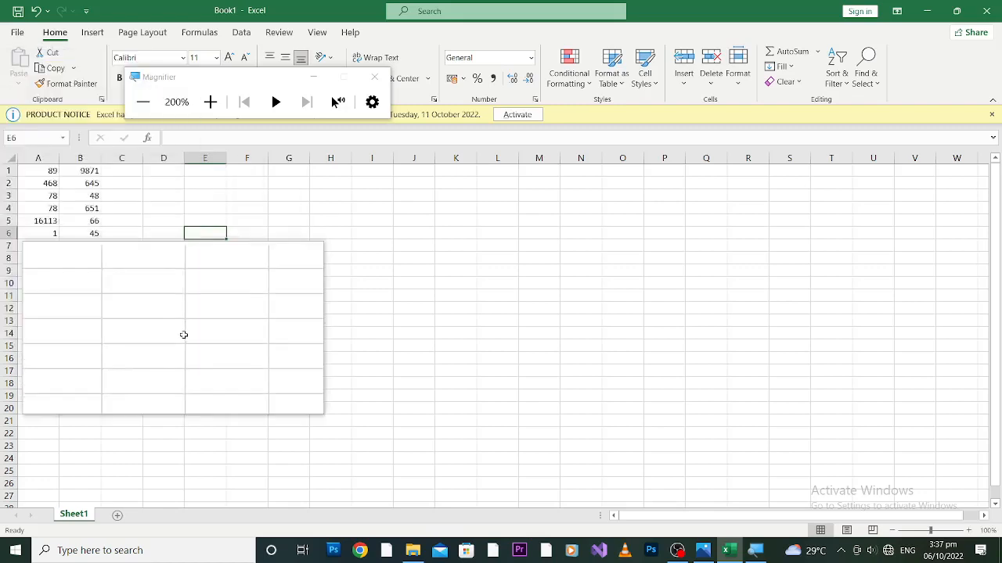
left_click(41, 171)
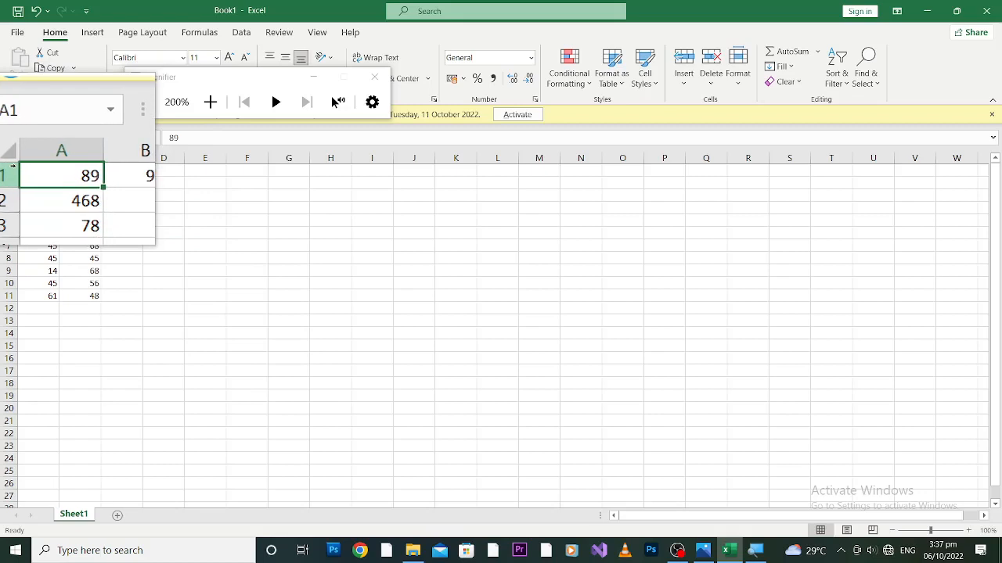
Step: Reduce the magnification to 100%, compare row 1 with column A by selecting each, and close the Magnifier
key("super+minus")
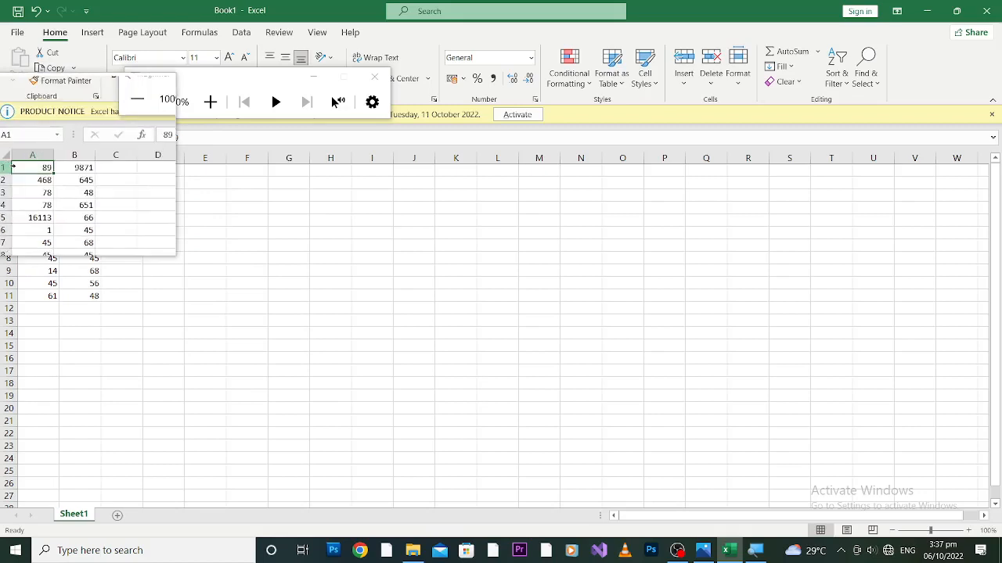
left_click(11, 169)
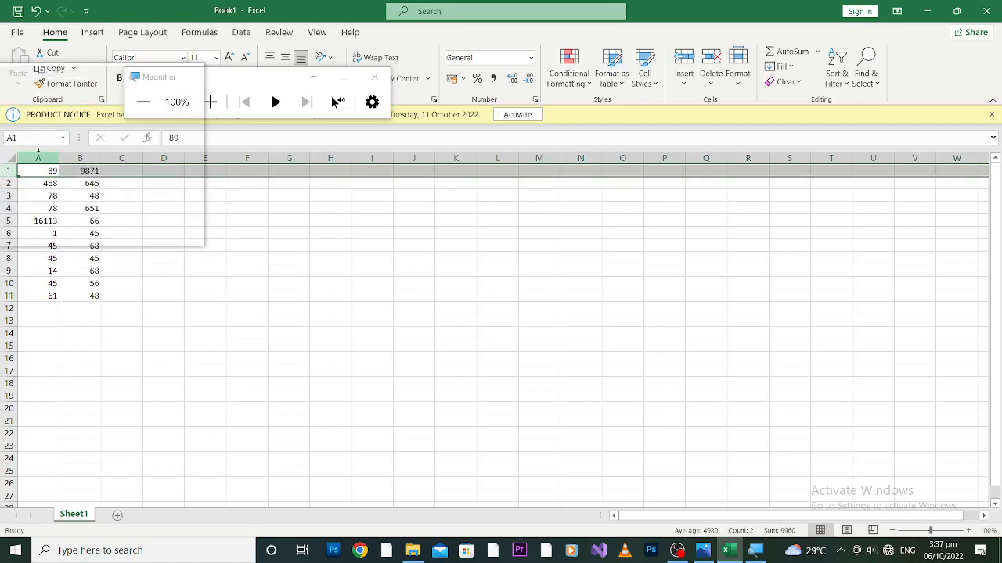
left_click(38, 158)
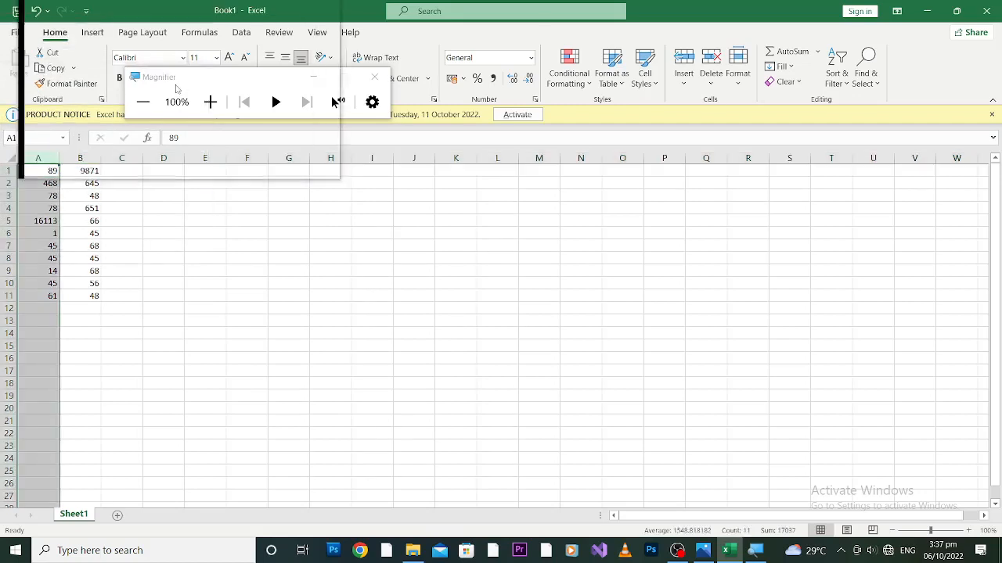
left_click(10, 171)
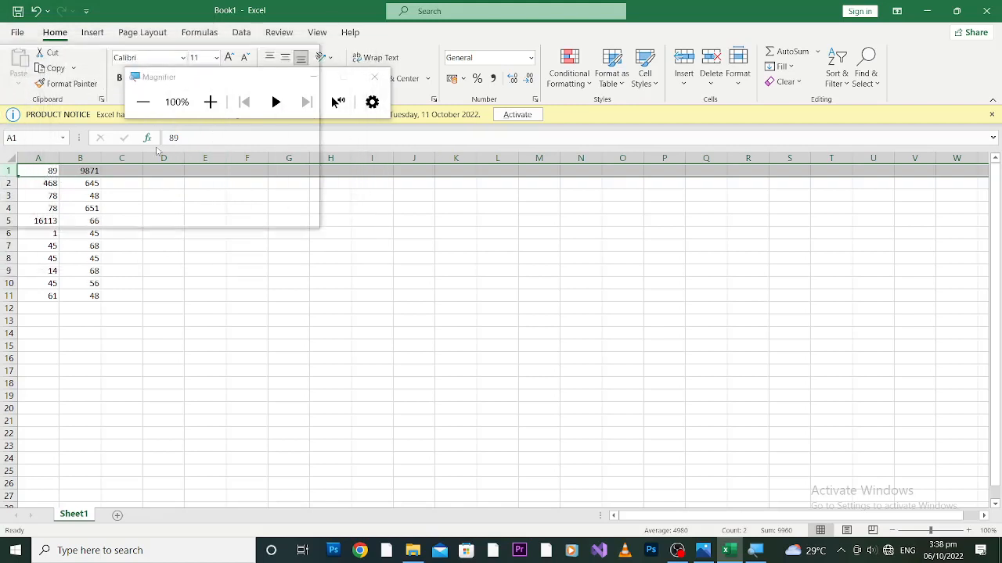
left_click(374, 77)
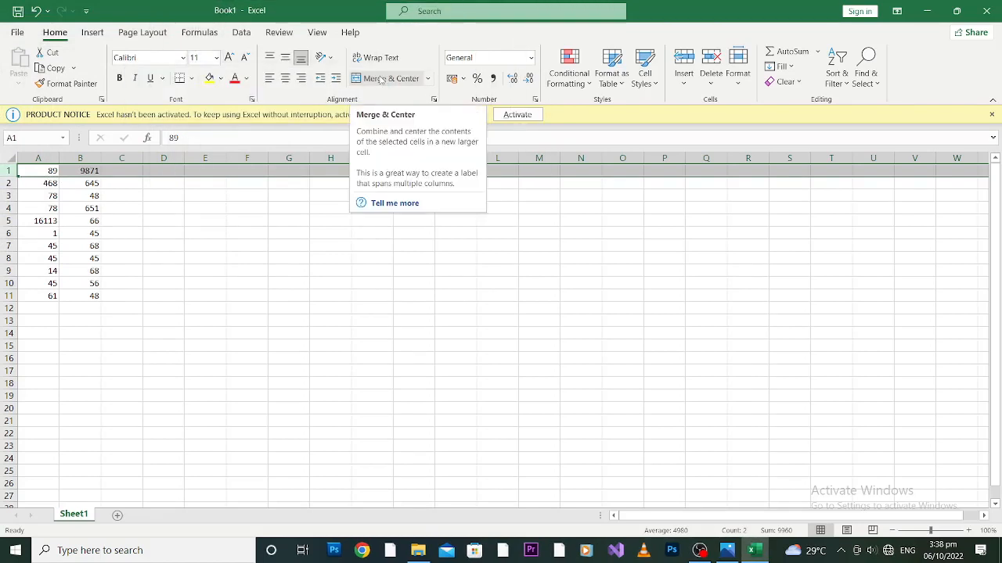
Step: Enlarge the sheet to 244% and examine cell E7 as part of column E
left_click(210, 249)
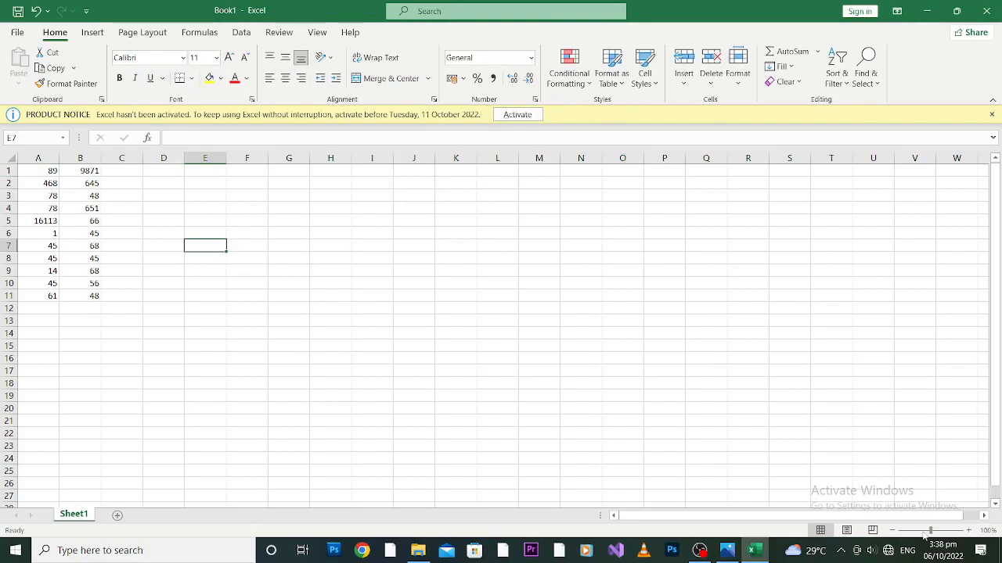
left_click_drag(931, 532, 946, 531)
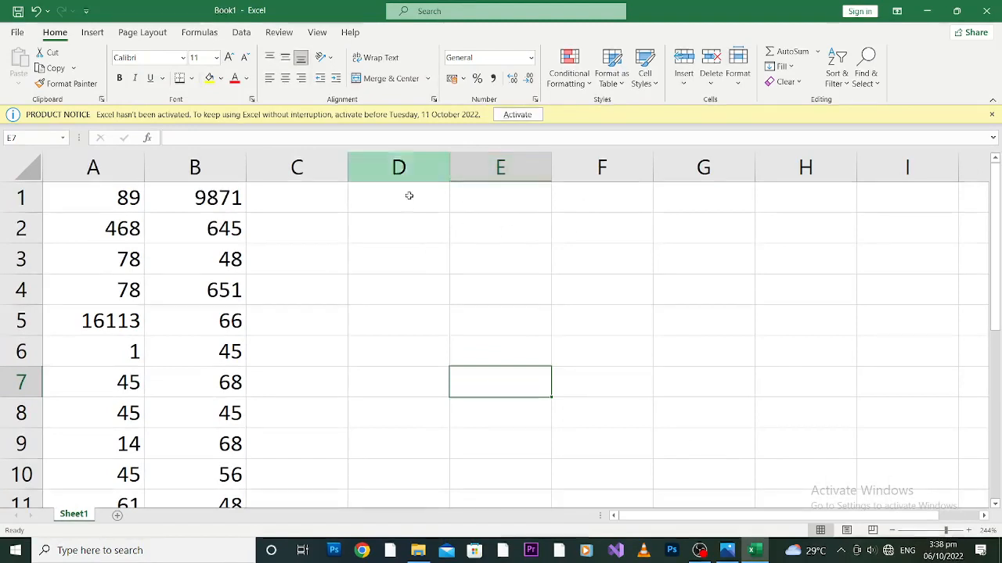
left_click(500, 163)
left_click(489, 393)
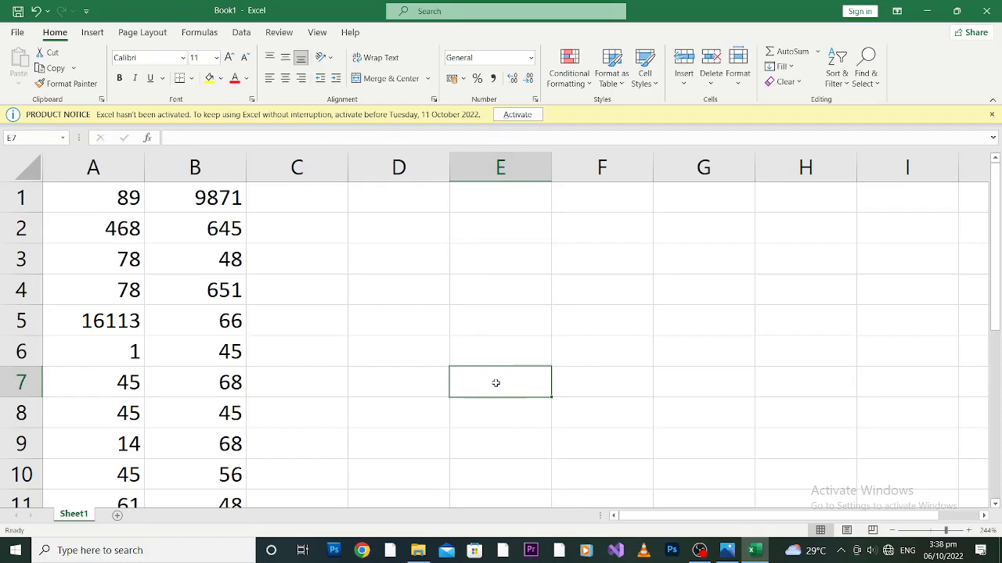
Step: Enter the number 56 in cell E7 as a trial and erase it again
type("56")
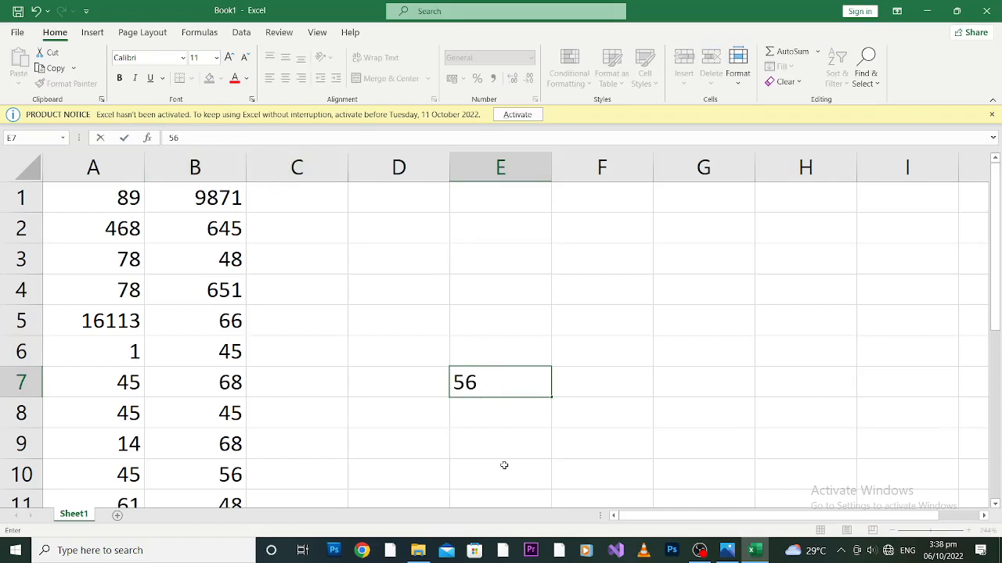
key("BackSpace")
key("BackSpace")
Step: Examine the sheet's columns by selecting column E and then whole columns A to G one after another, ending at 100% zoom
left_click(490, 158)
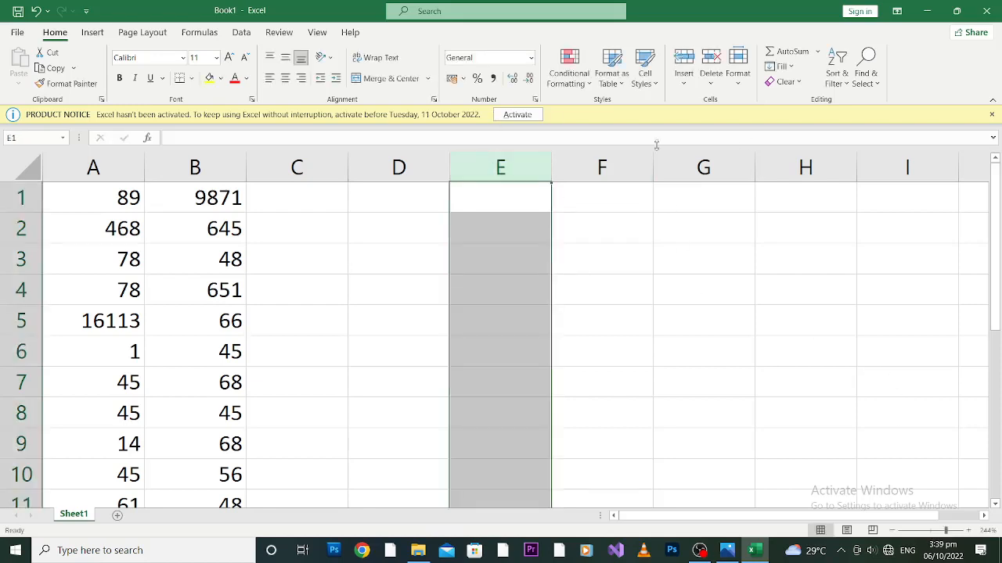
left_click_drag(945, 530, 949, 532)
left_click(137, 157)
left_click(197, 161)
left_click(279, 159)
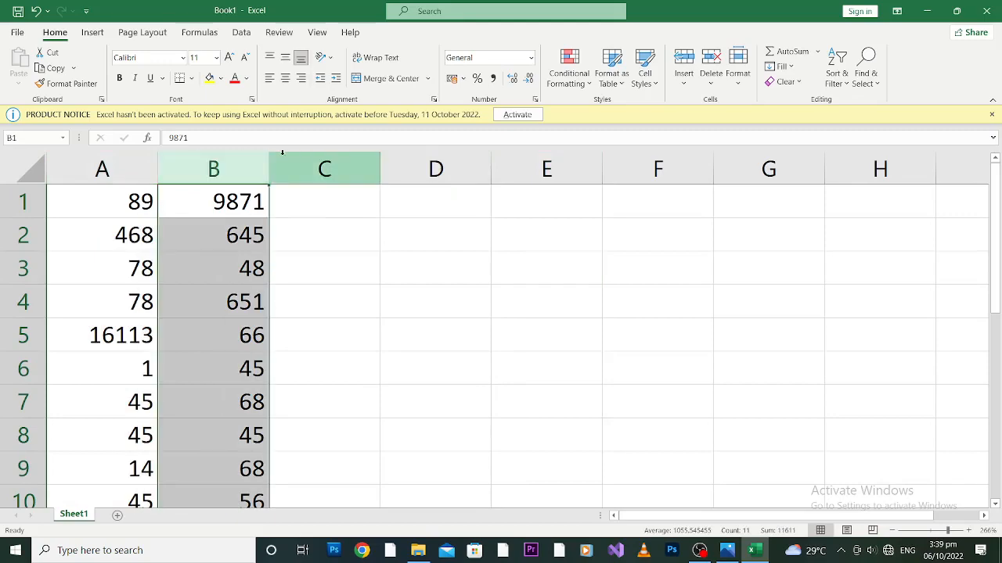
left_click(436, 159)
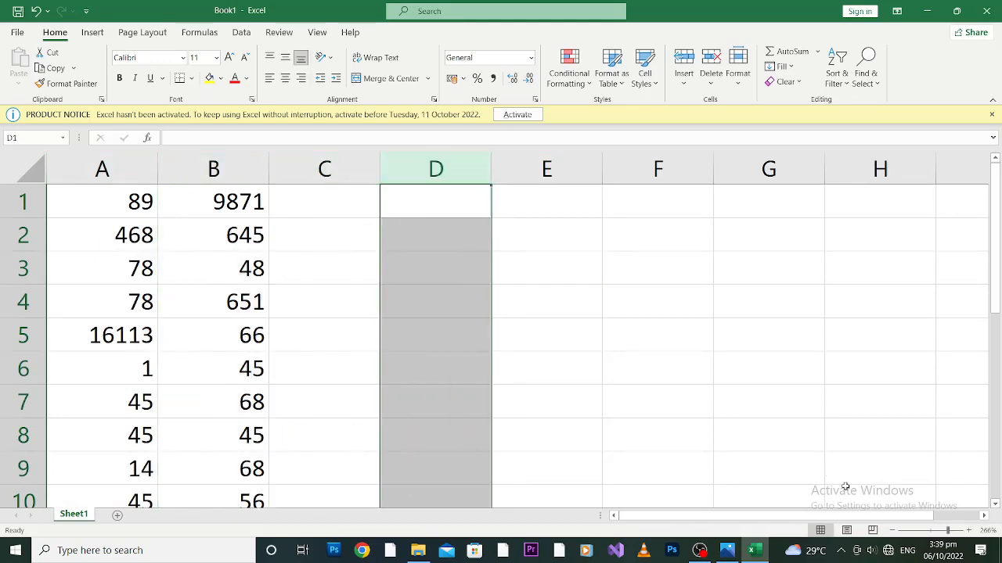
left_click_drag(949, 532, 930, 532)
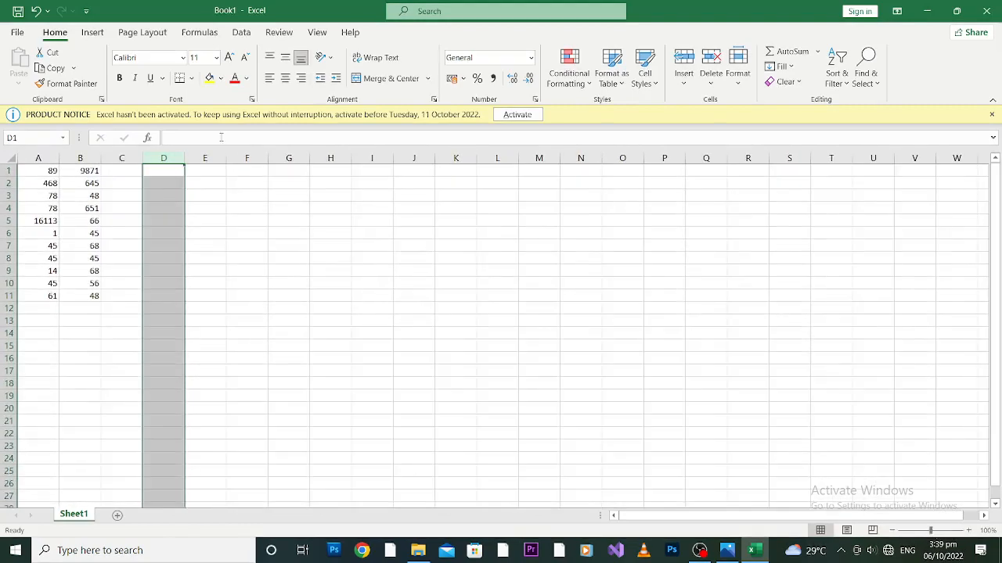
left_click(207, 158)
left_click(246, 158)
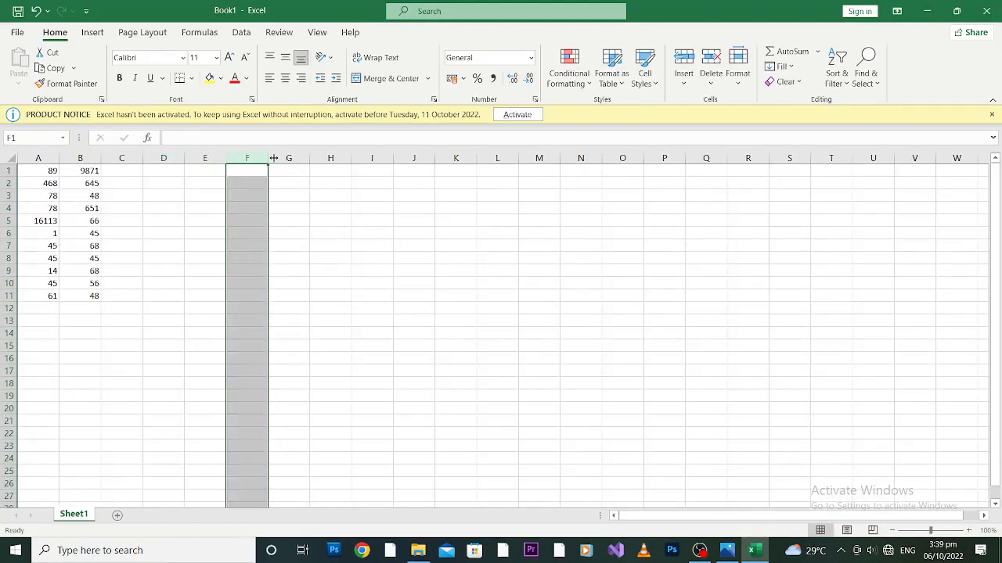
left_click(287, 158)
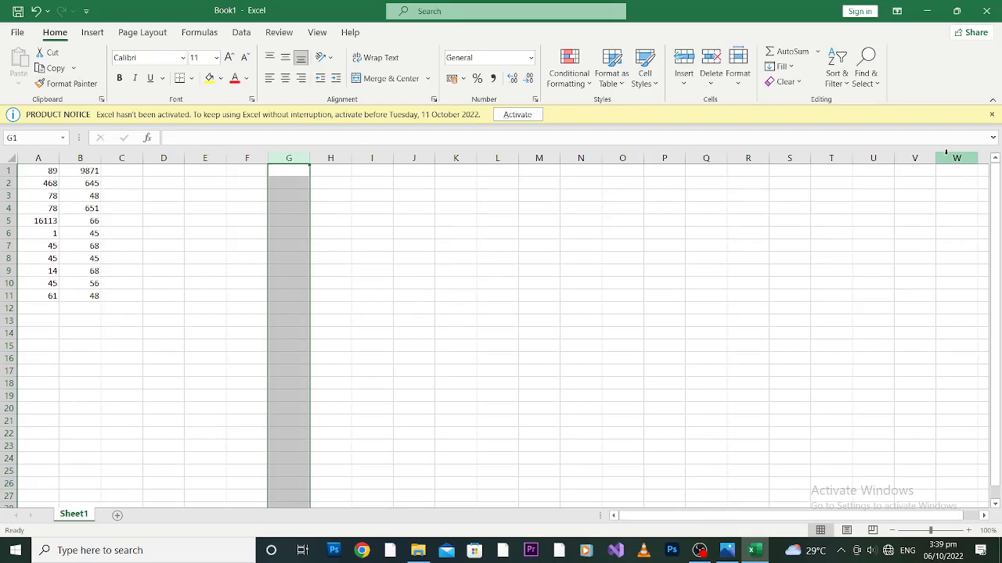
Step: Examine the sheet's rows by selecting whole rows 4, 3 and 2 in turn
left_click(6, 208)
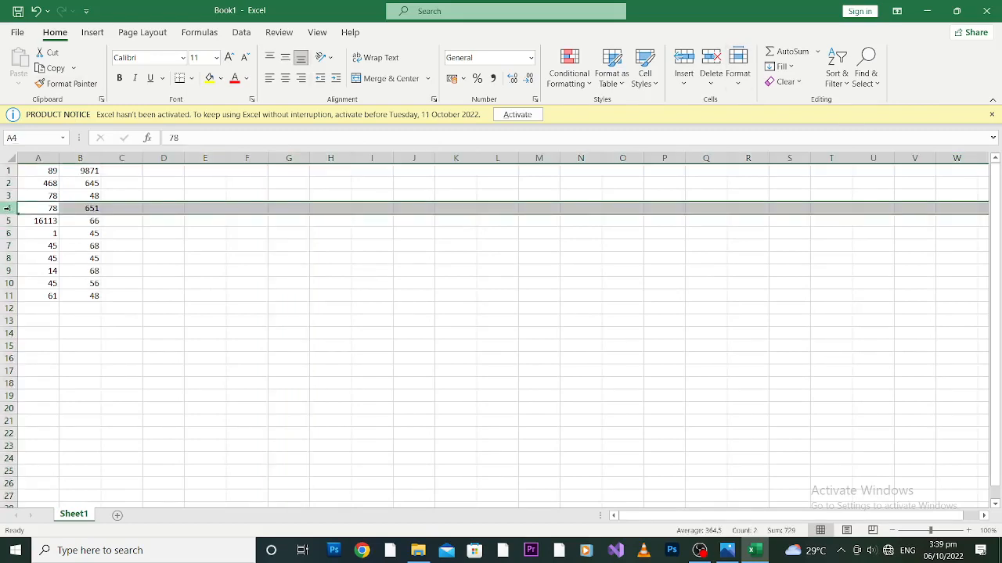
left_click(6, 196)
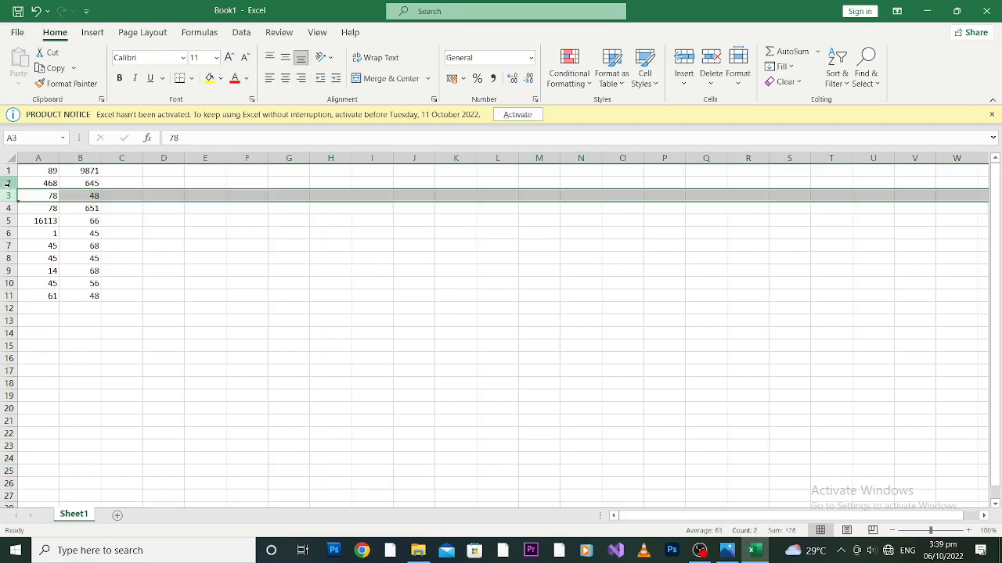
left_click(6, 183)
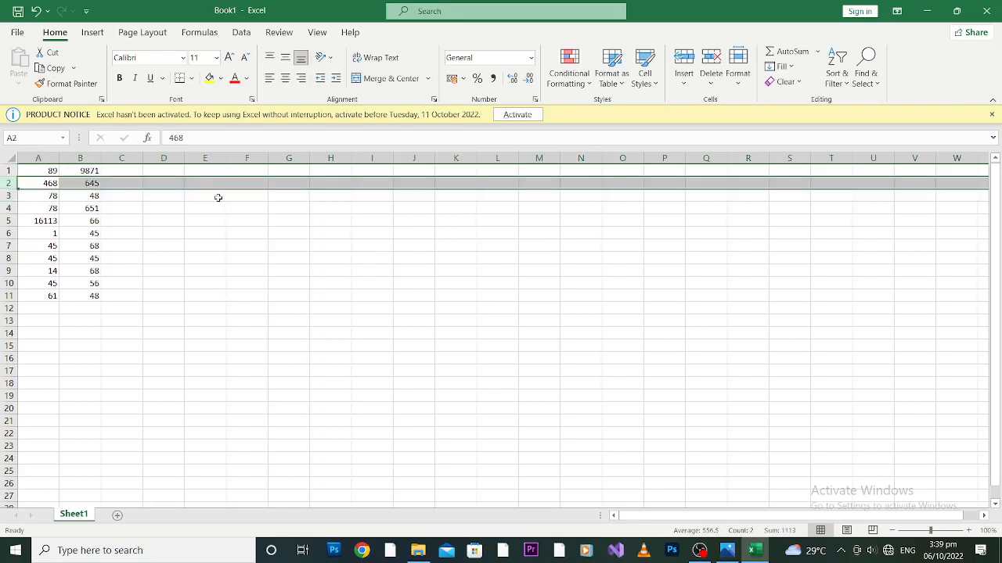
Step: Select cell E6, column E and row 8 in turn to examine how columns and rows cross
left_click(213, 235)
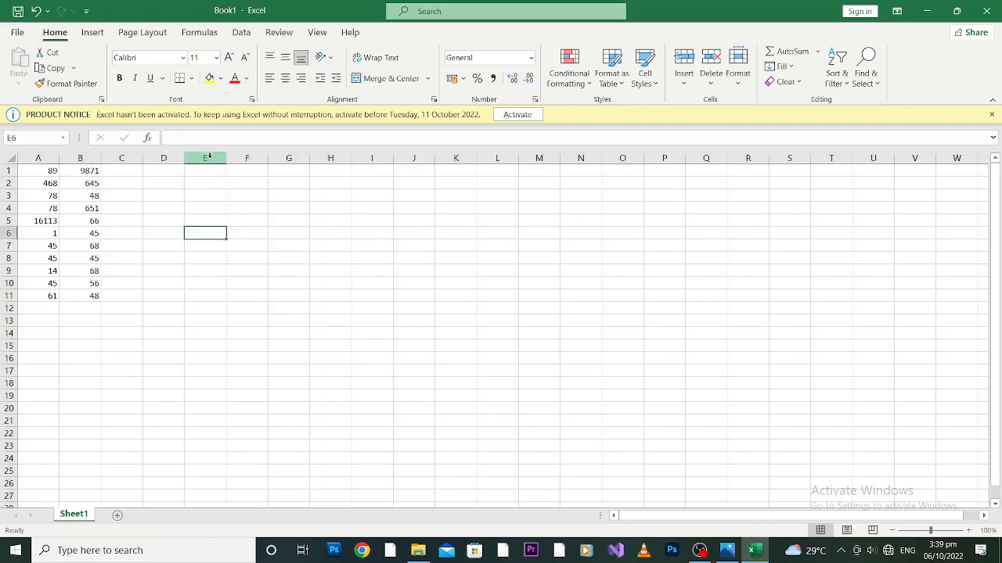
left_click(207, 158)
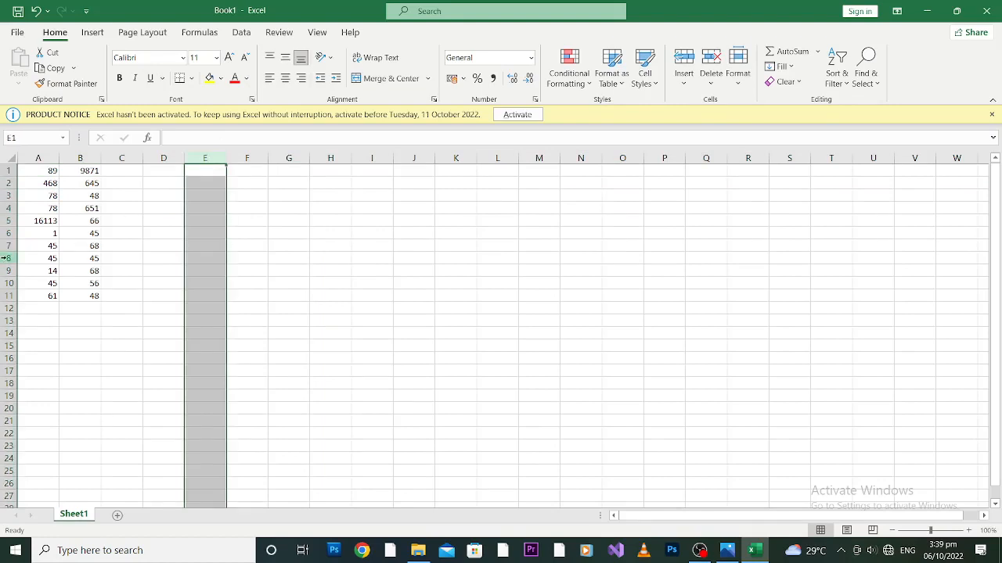
left_click(6, 258)
Step: Enter the text "Column + Row = Cell" in cell E8
left_click(196, 256)
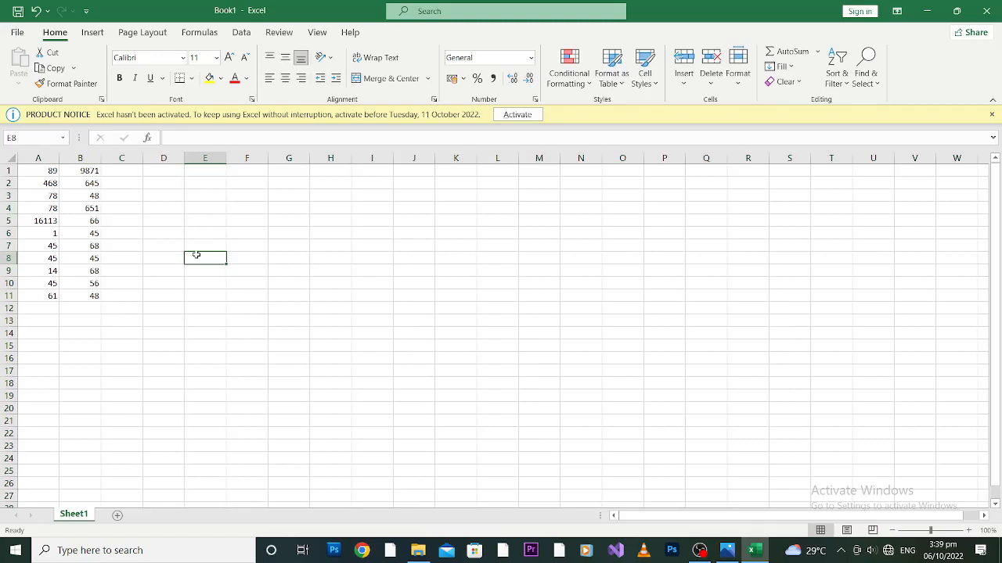
type("Cl")
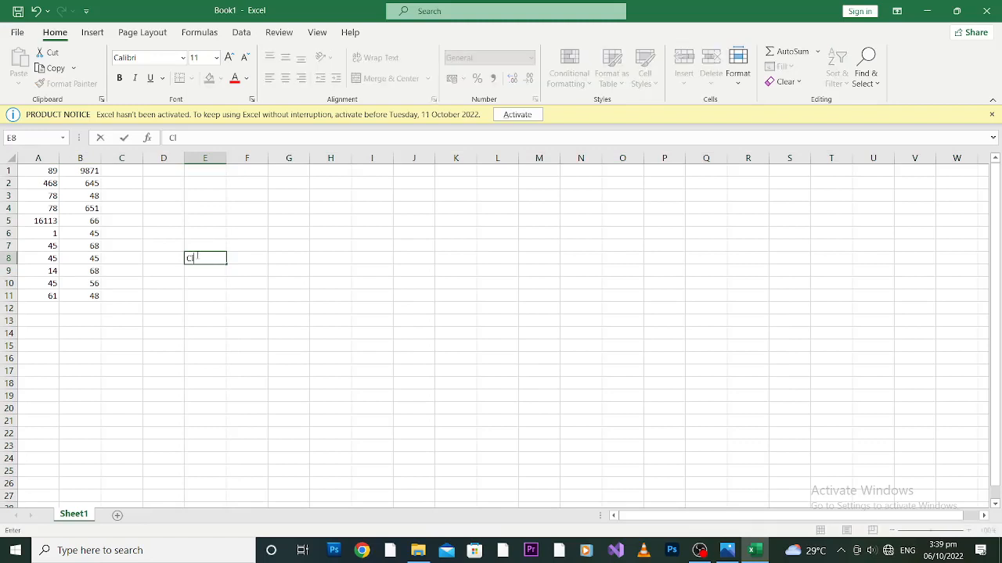
type("oum")
key("BackSpace")
key("BackSpace")
key("BackSpace")
type("olumn")
type("+ Roww")
type("Cell")
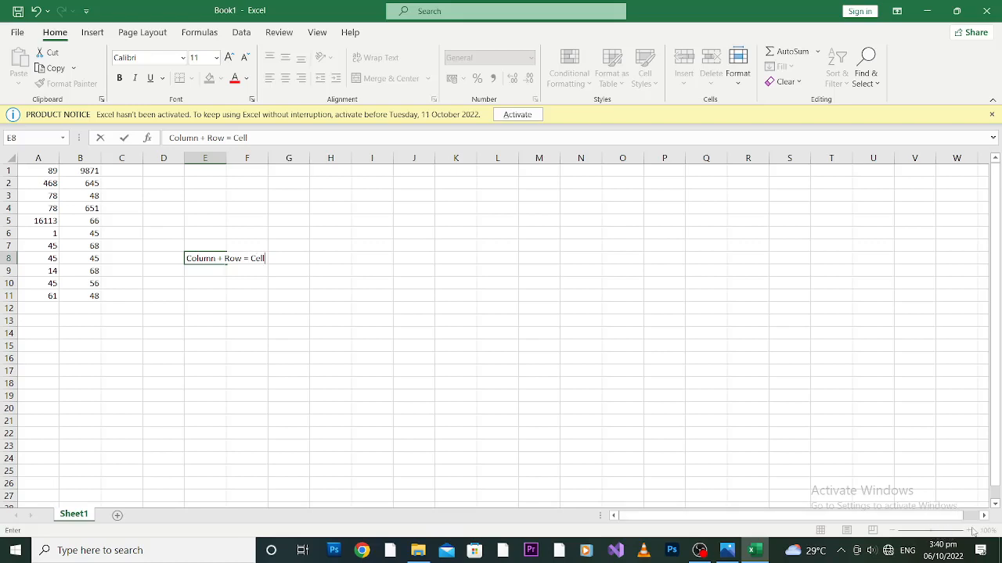
left_click(342, 286)
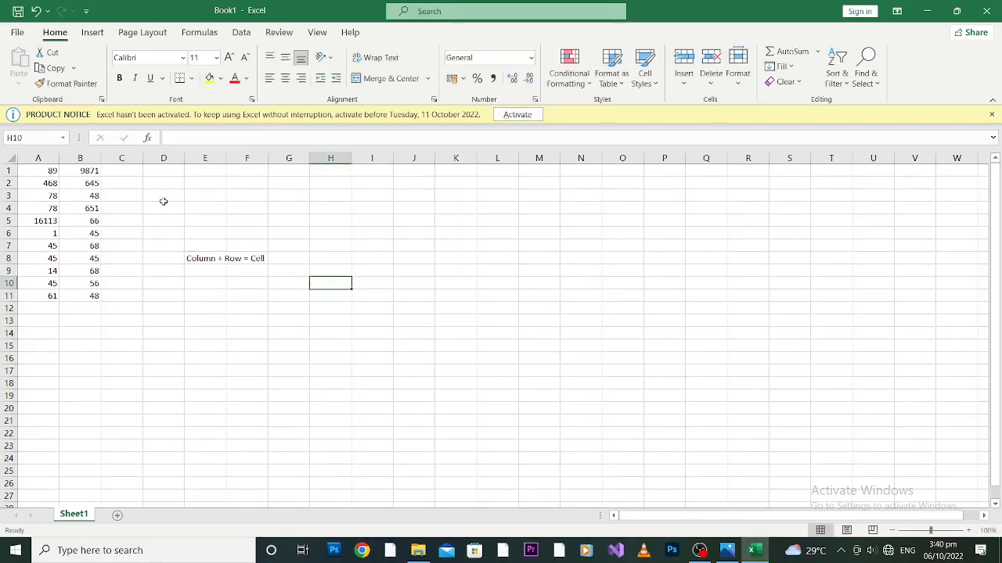
Step: Delete the explanatory text from cell E8
left_click(245, 258)
left_click(209, 260)
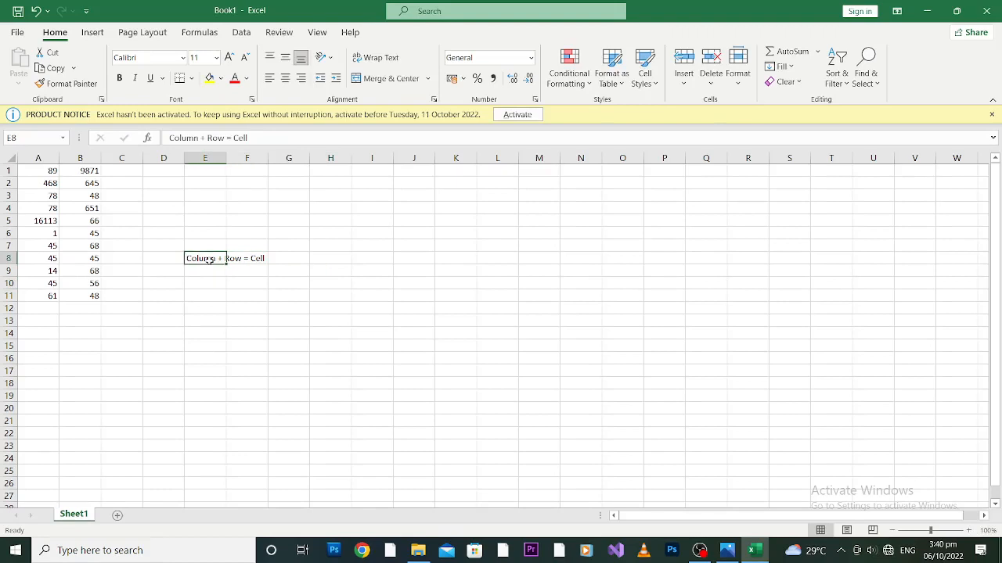
key("Delete")
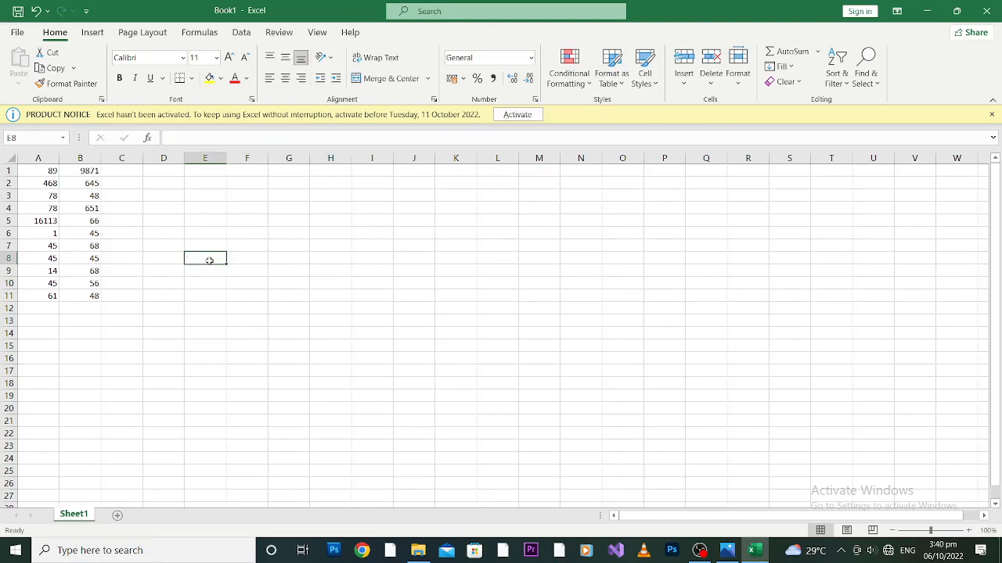
Step: Add a second worksheet to the workbook and return to Sheet1
left_click(118, 517)
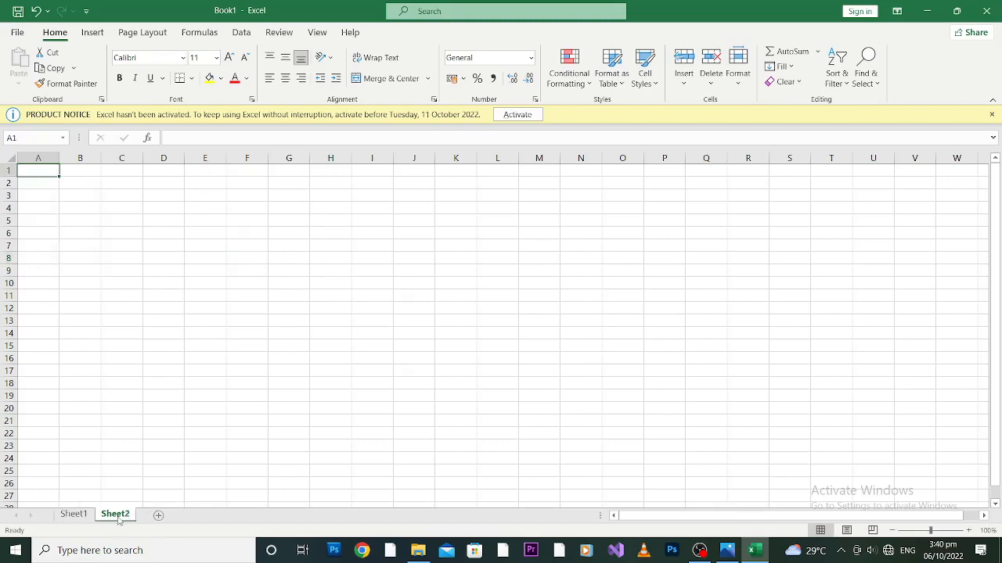
left_click(81, 518)
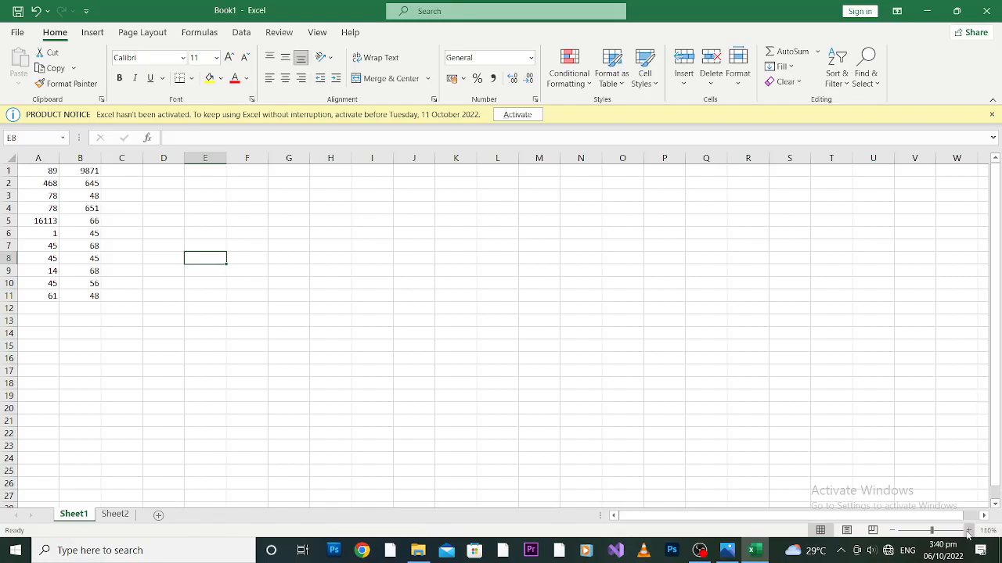
Step: Zoom Sheet1 in to 150% in steps and back out to 100% to view the cells at different sizes
left_click(968, 532)
left_click(968, 532)
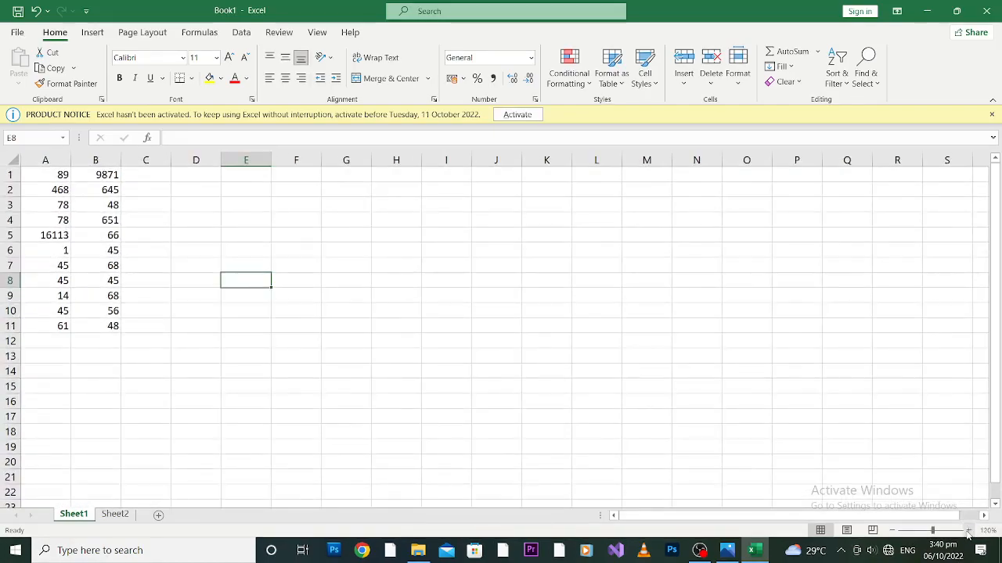
left_click(968, 532)
left_click(968, 532)
left_click(968, 532)
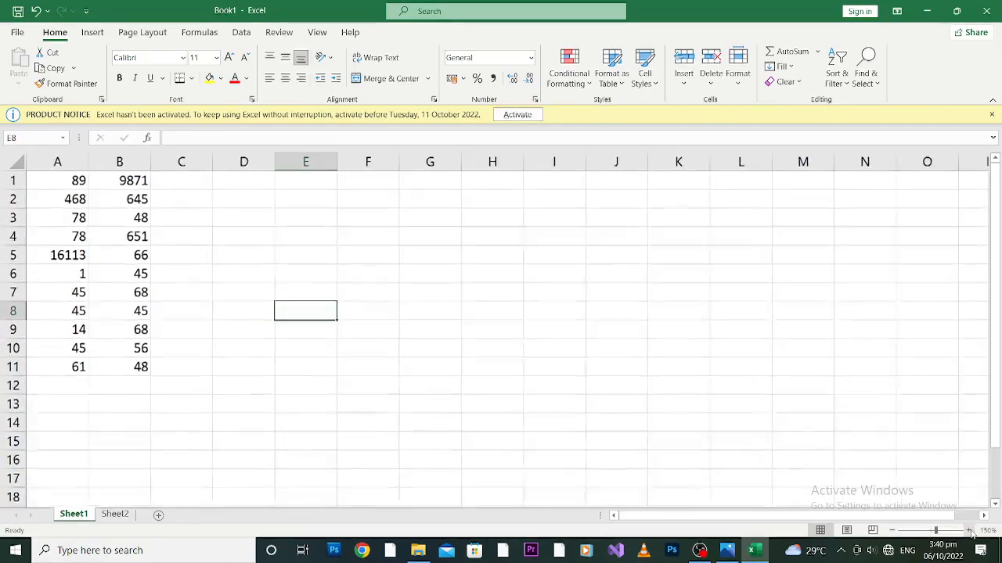
left_click(893, 531)
left_click(893, 531)
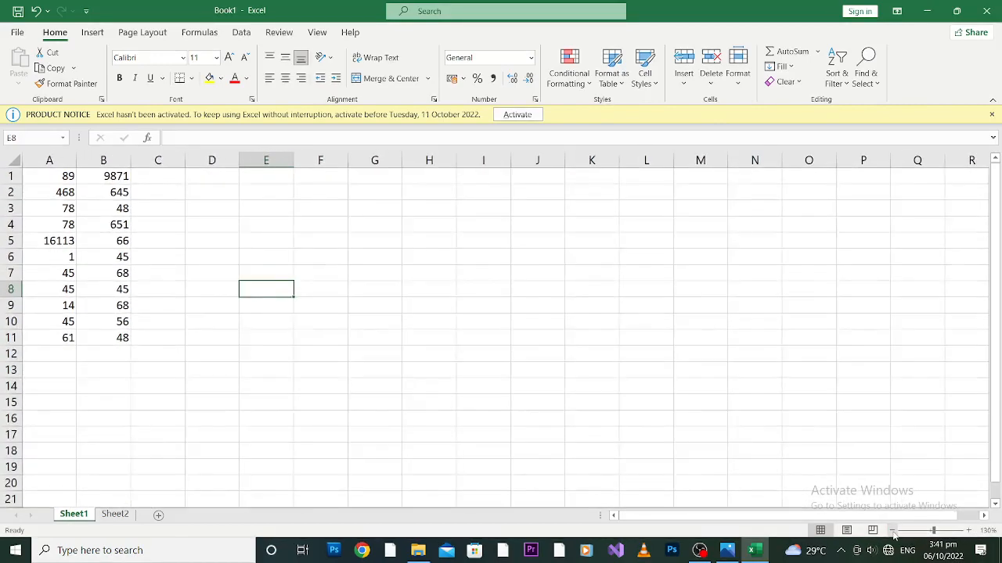
left_click(893, 532)
left_click(892, 531)
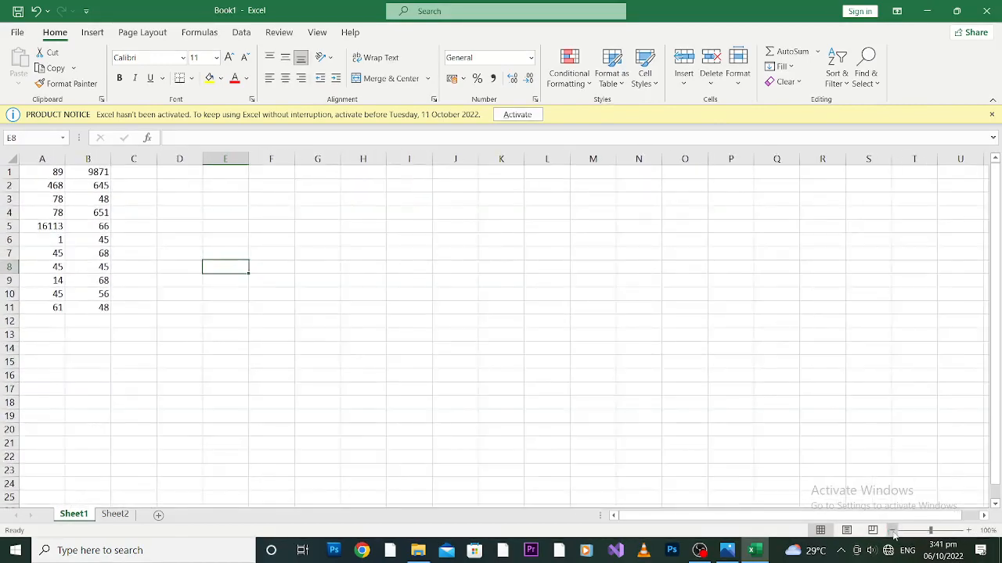
left_click(893, 531)
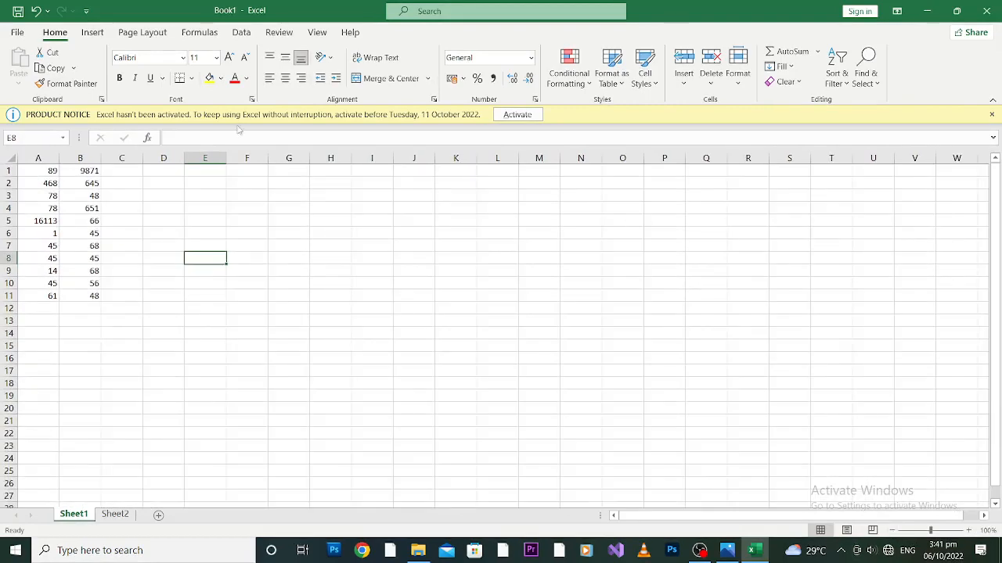
Step: Select cells A1, A2 and A3 one after another to examine the individual cells of column A
left_click(41, 172)
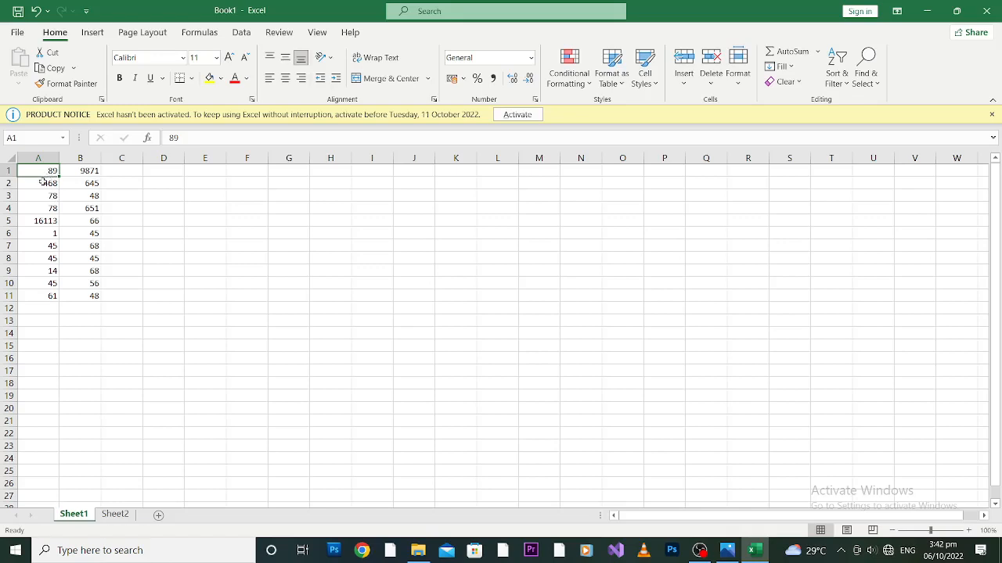
left_click(46, 182)
left_click(44, 201)
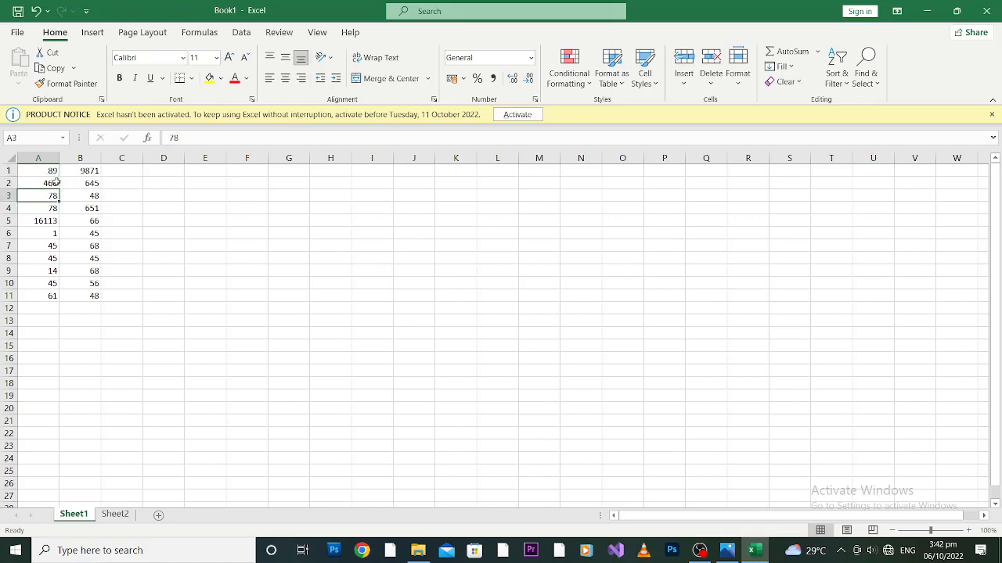
Step: Select cells A1 and B1 alternately to examine the two numbers in row 1
left_click(38, 170)
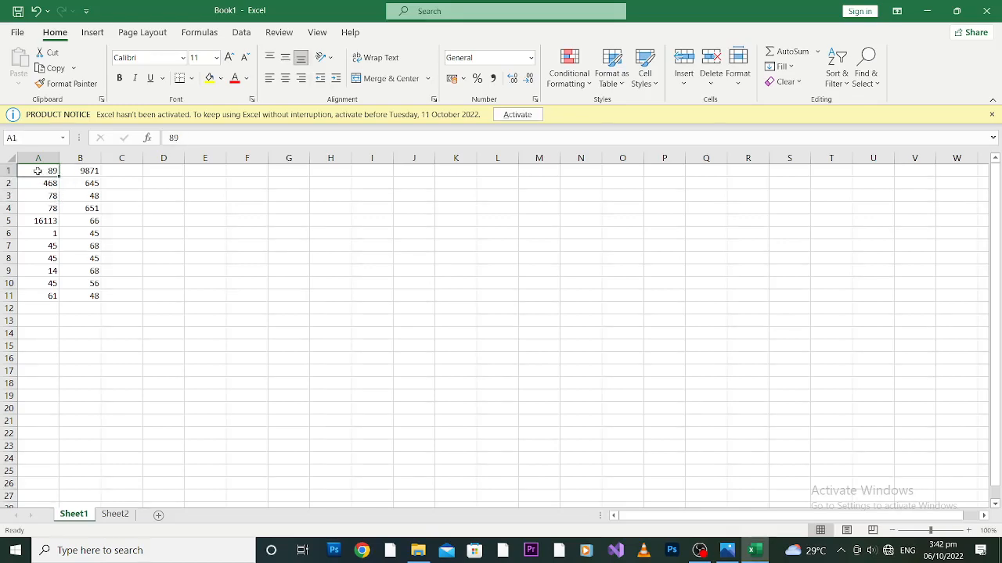
left_click(82, 172)
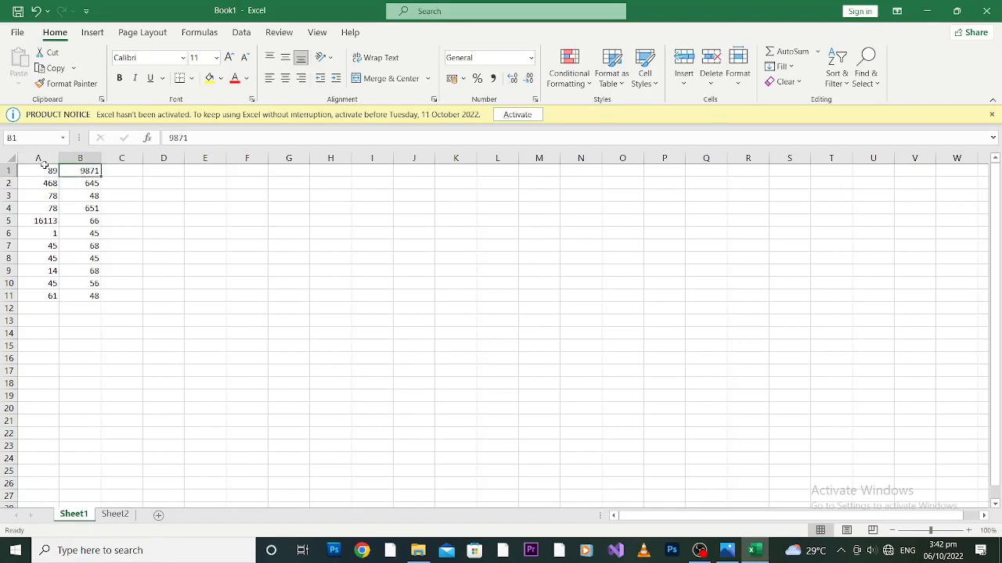
left_click(46, 168)
left_click(86, 171)
left_click(39, 171)
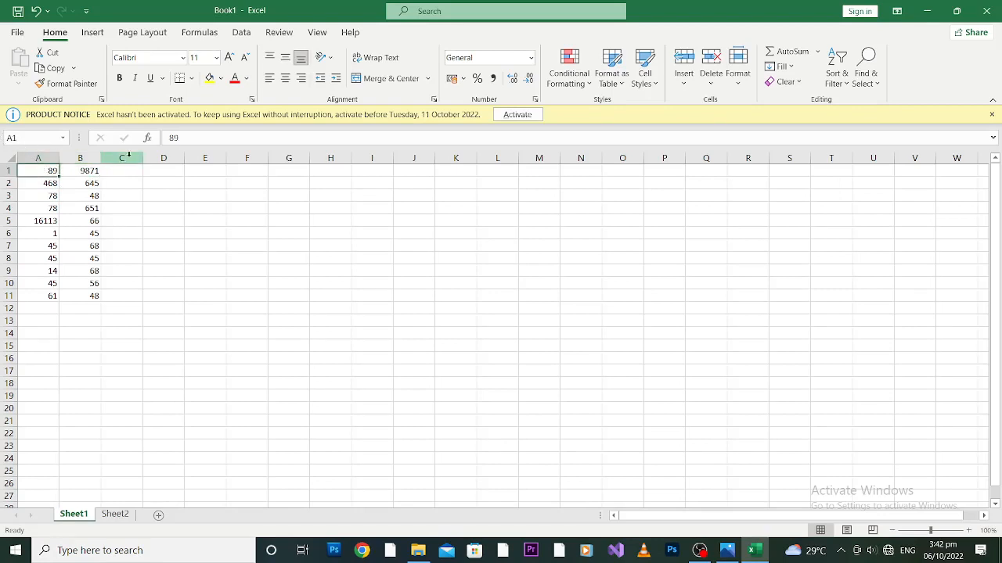
left_click(81, 173)
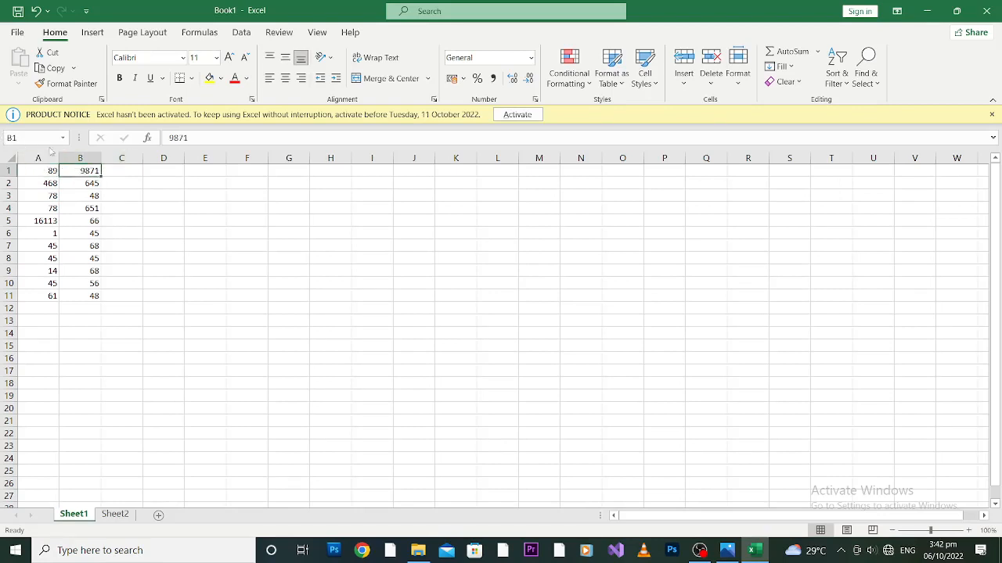
Step: Enter 89+9871= in cell C1 with the equals sign at the end
left_click(121, 172)
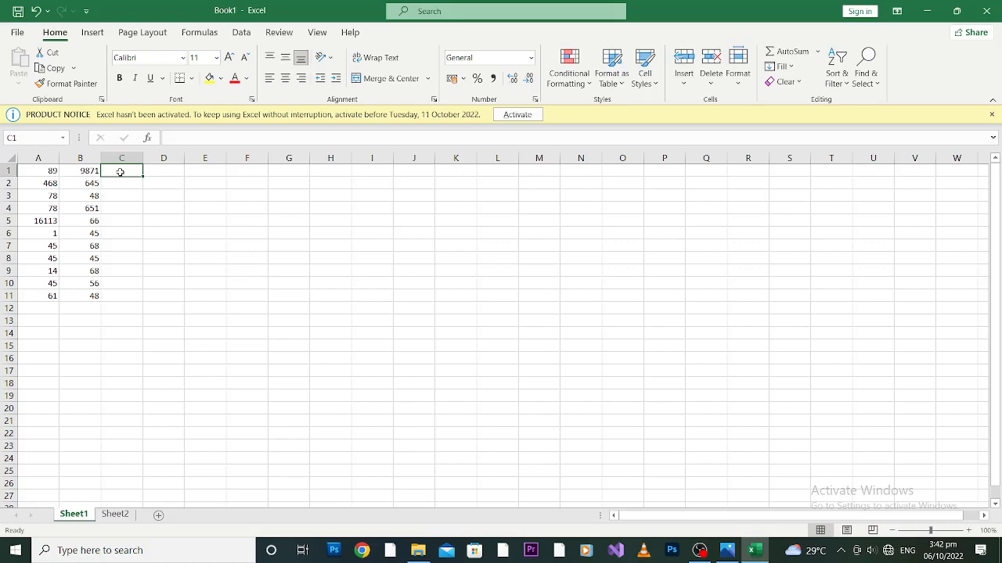
type("89")
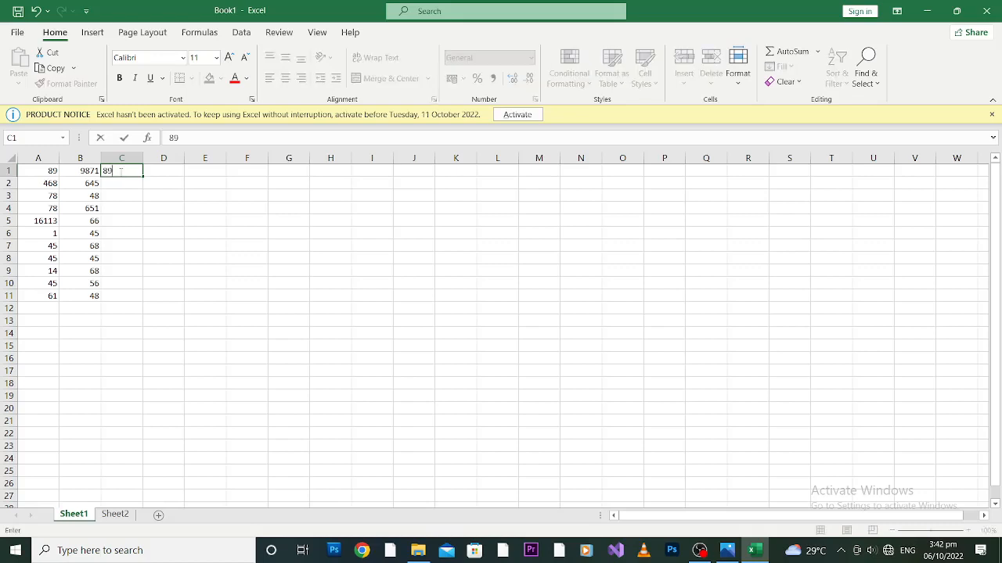
type("+9871=")
key("Return")
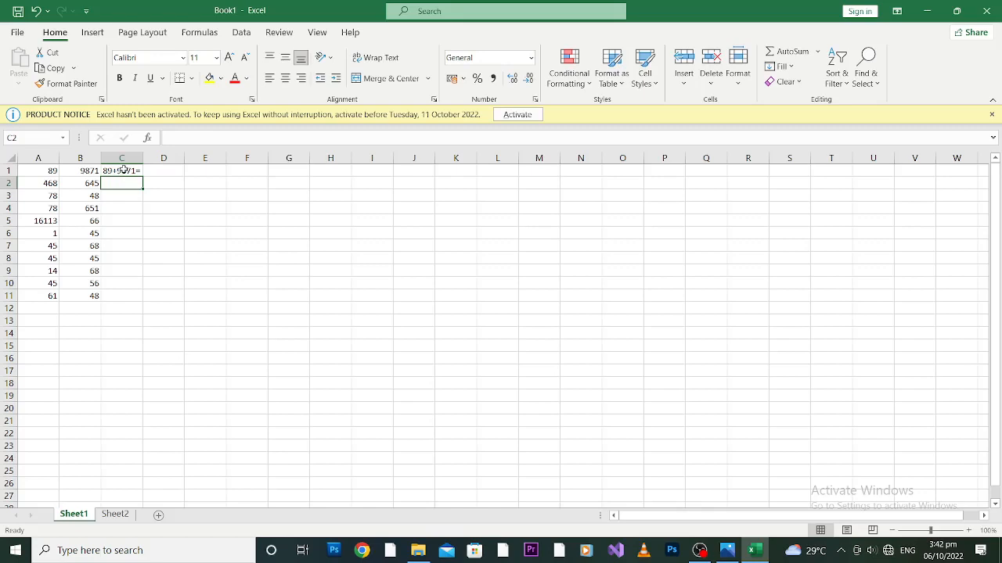
Step: Correct the entry in cell C1 to the formula =89+9871, with the sheet enlarged to 249%
left_click(120, 171)
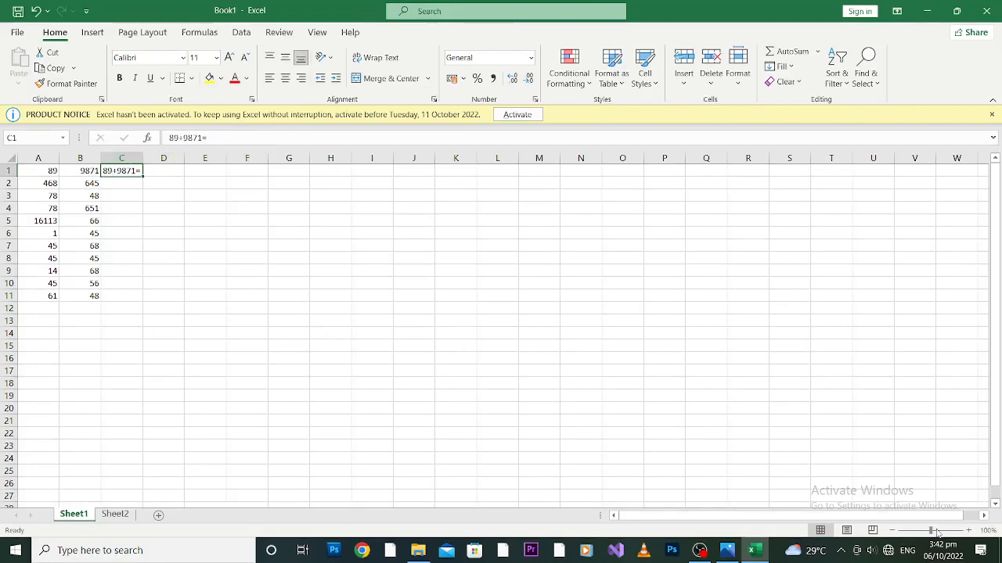
left_click_drag(931, 532, 947, 531)
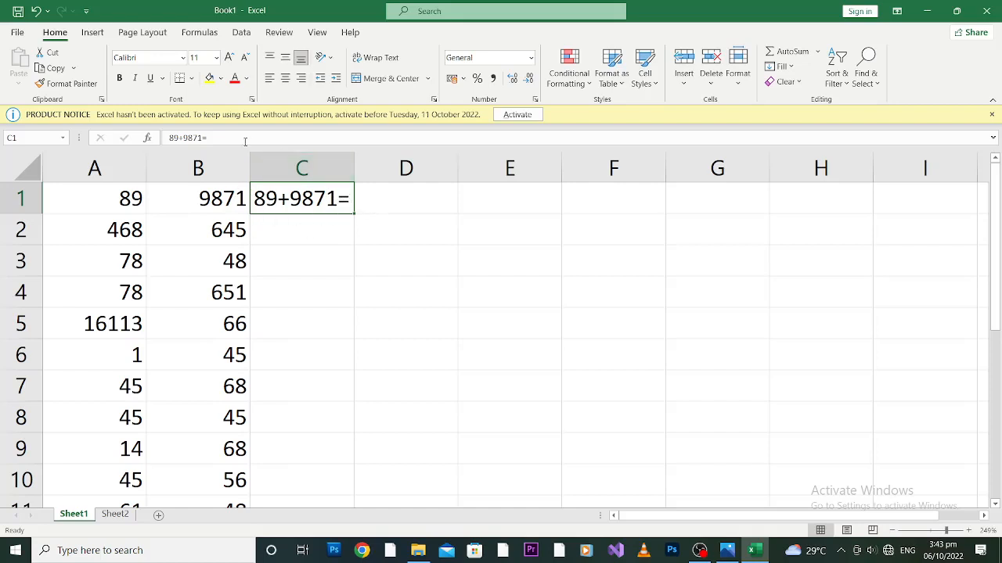
left_click(245, 139)
key("BackSpace")
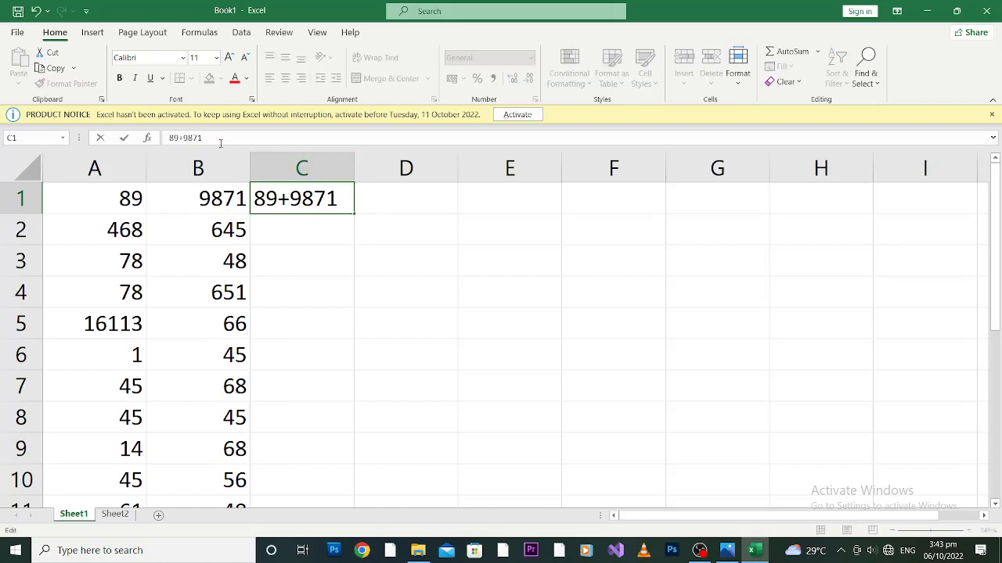
left_click(257, 198)
type("=")
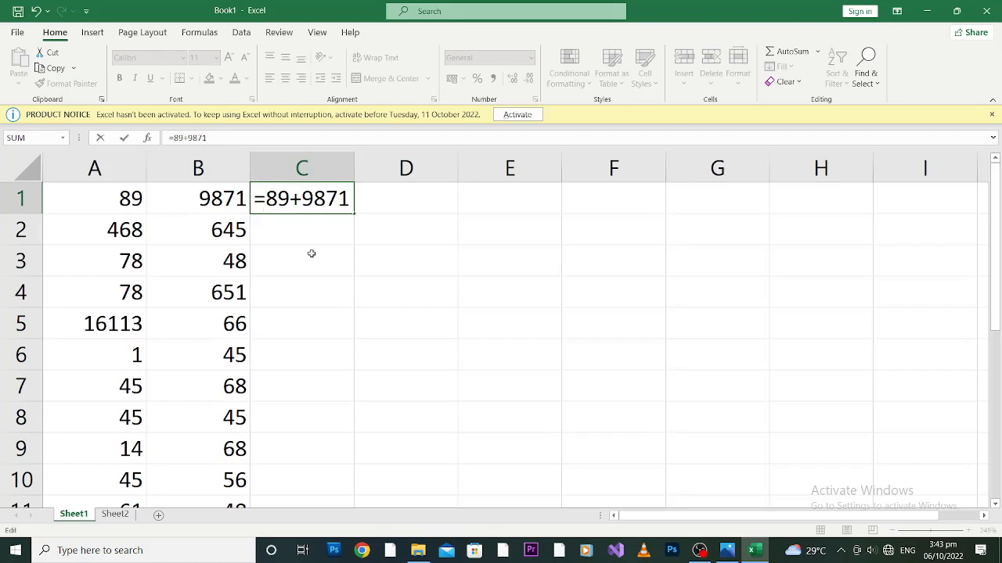
key("Return")
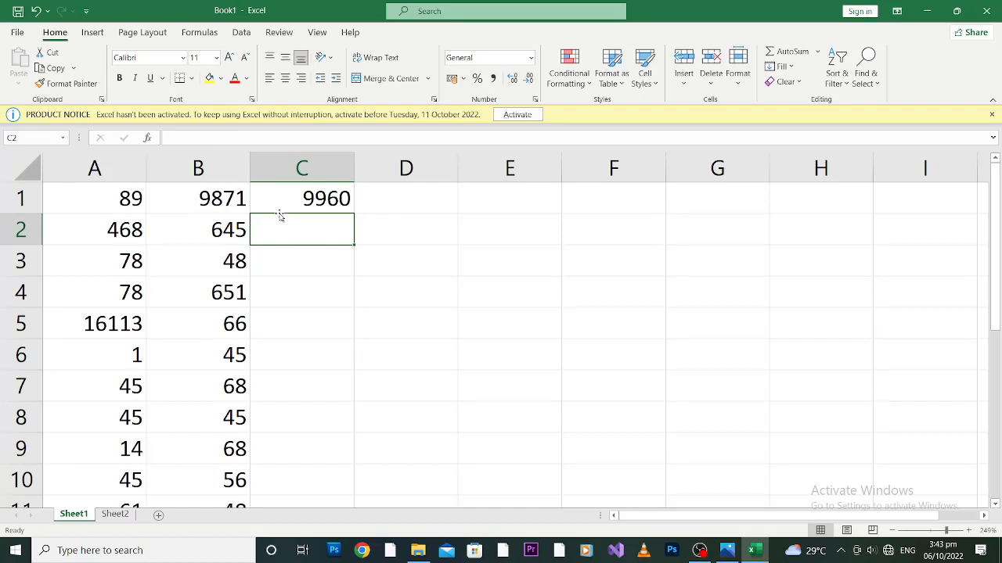
Step: Enter 89+9871= in cell D1 as a second example with the equals sign at the end
left_click(110, 203)
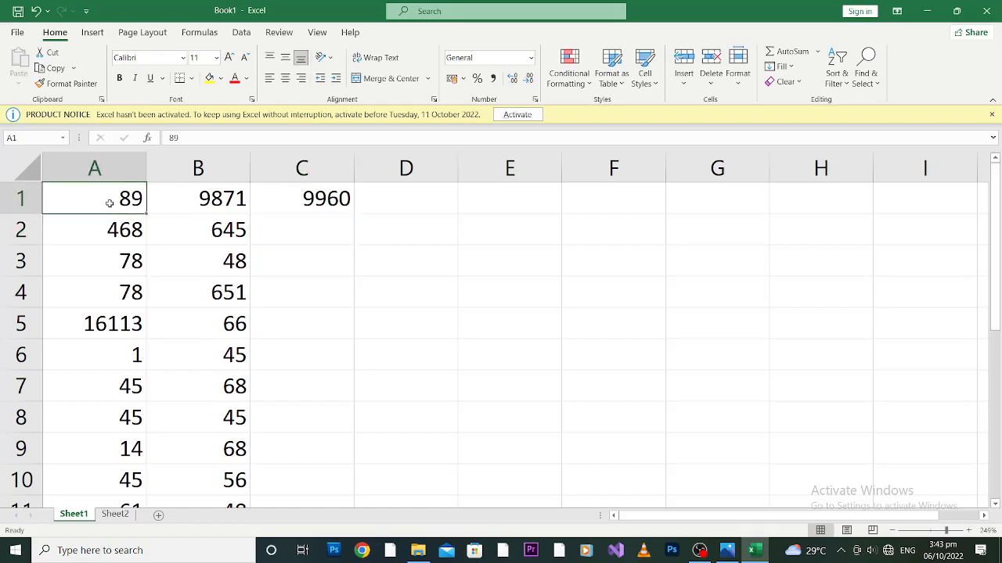
left_click(390, 200)
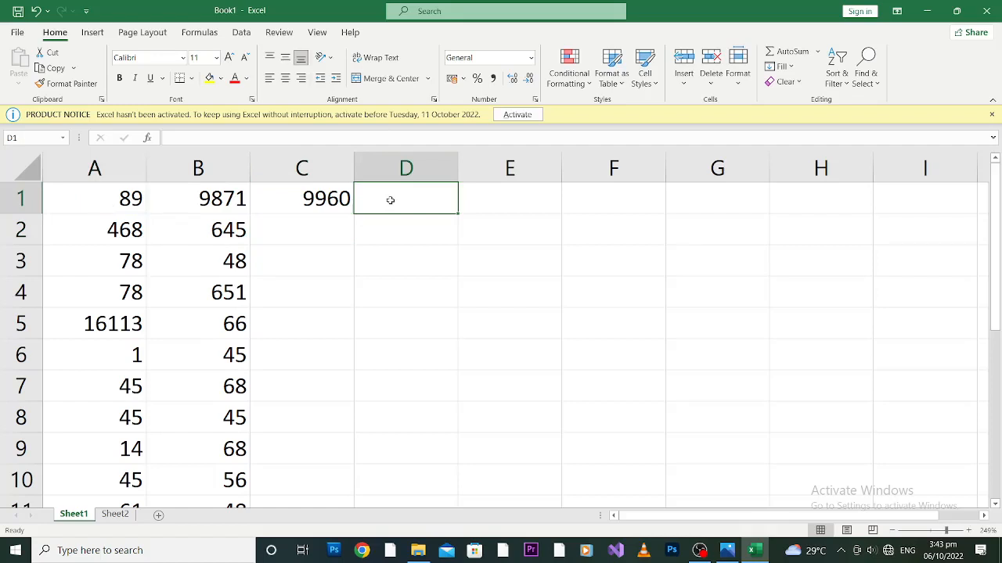
type("89")
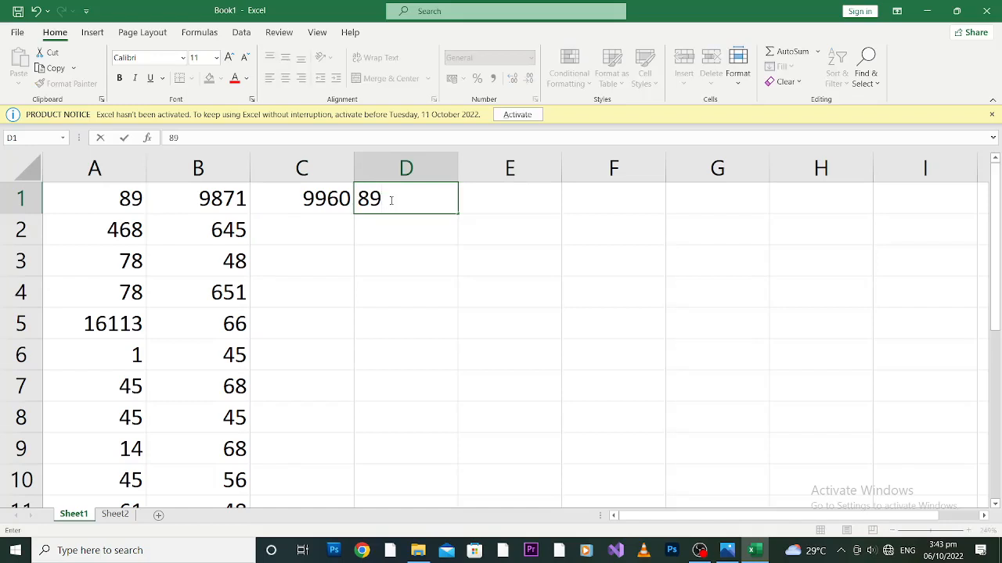
type("+9871")
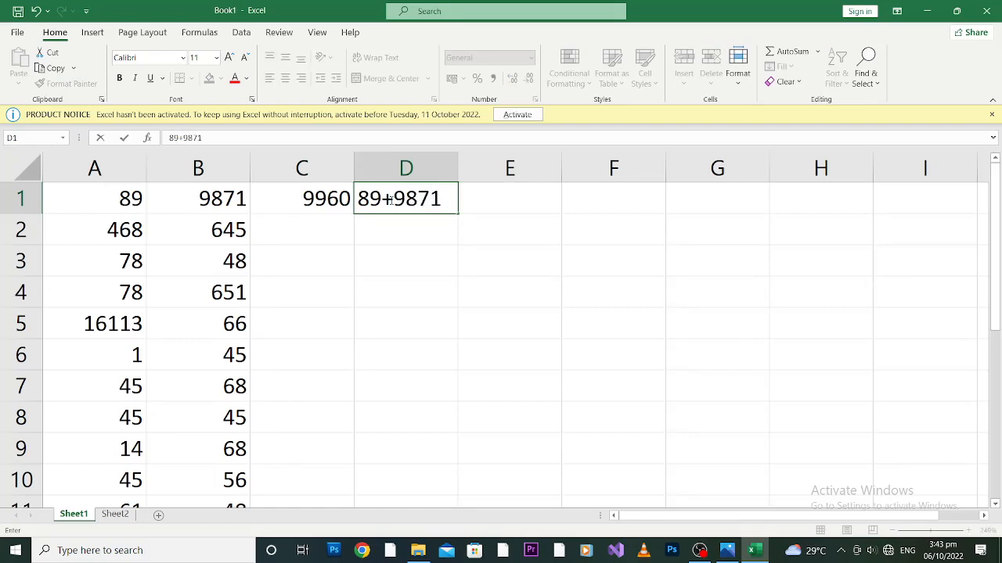
type("+")
key("BackSpace")
type("=")
key("Return")
left_click(389, 200)
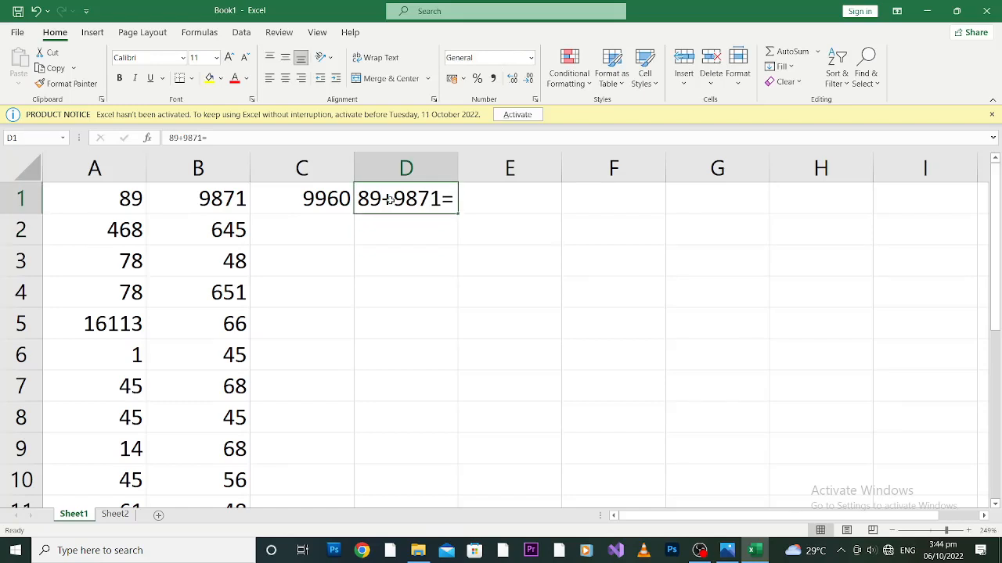
key("Return")
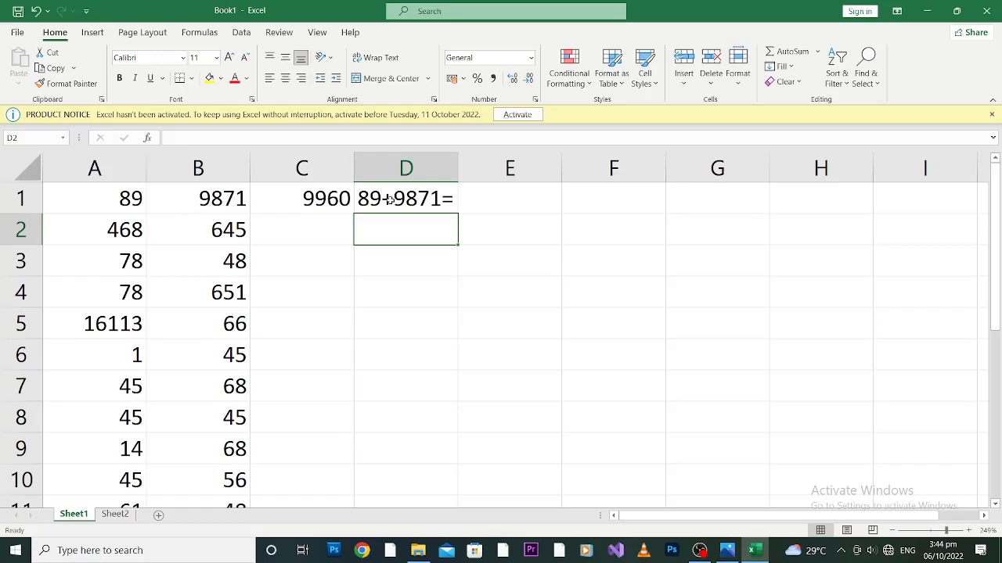
Step: Rewrite the entry in cell D1 as =89+9871 by removing the trailing equals sign and placing one at the start
left_click(389, 200)
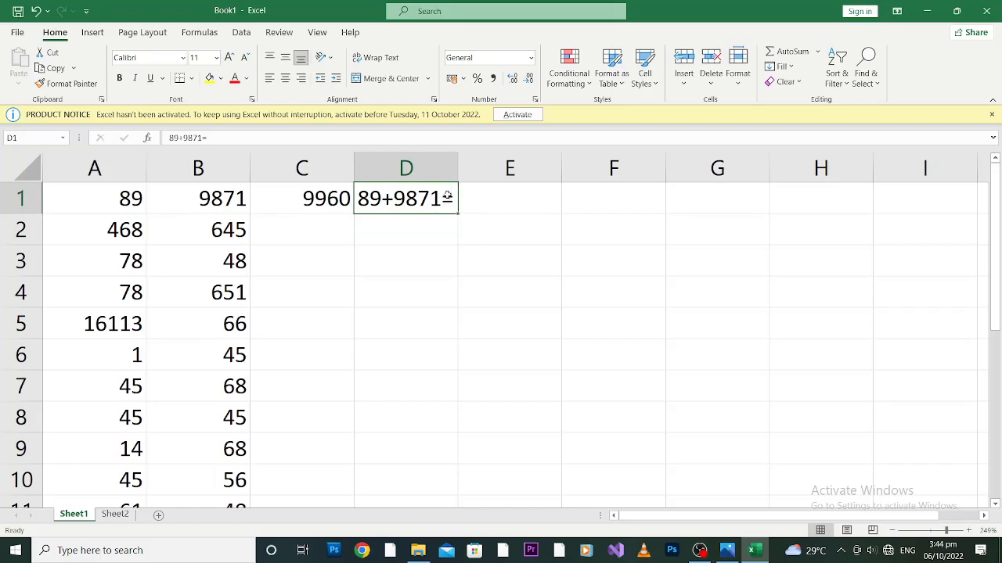
double_click(447, 196)
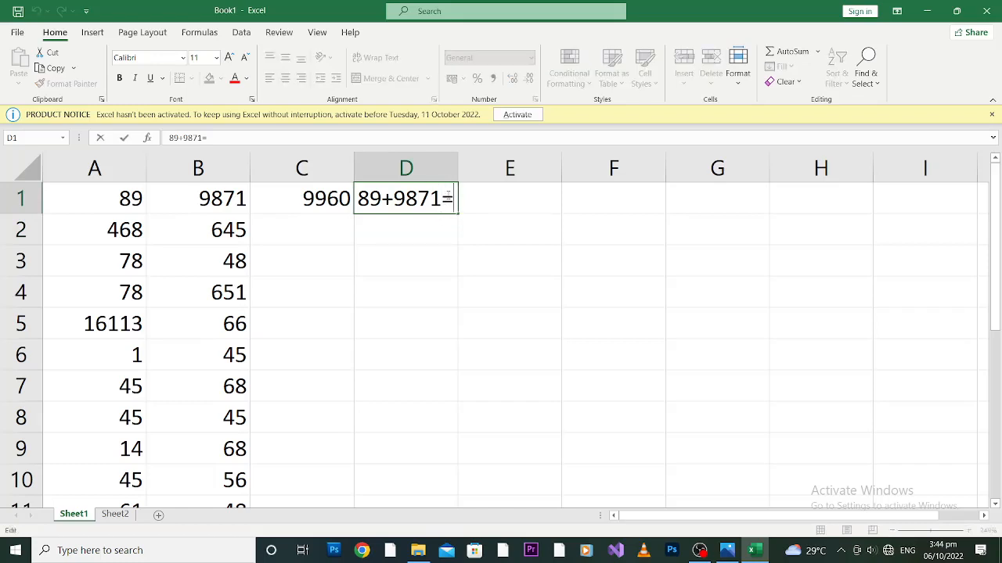
key("Delete")
key("Left")
key("Left")
key("Left")
key("Left")
key("Left")
key("Left")
key("Left")
type("=")
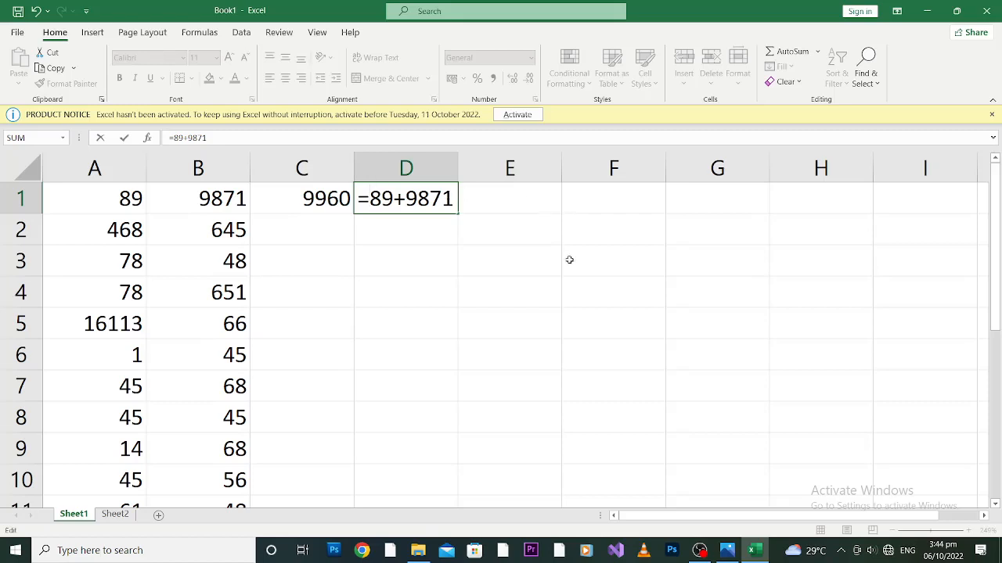
Step: Open the Windows On-Screen Keyboard to examine how Shift switches the equals key to plus, and minimize it
key("super")
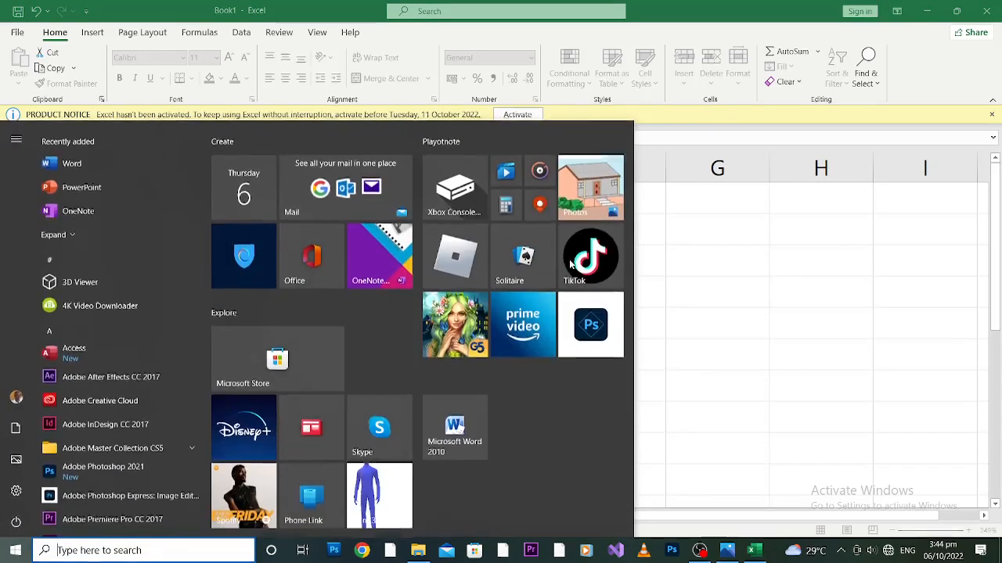
type("on")
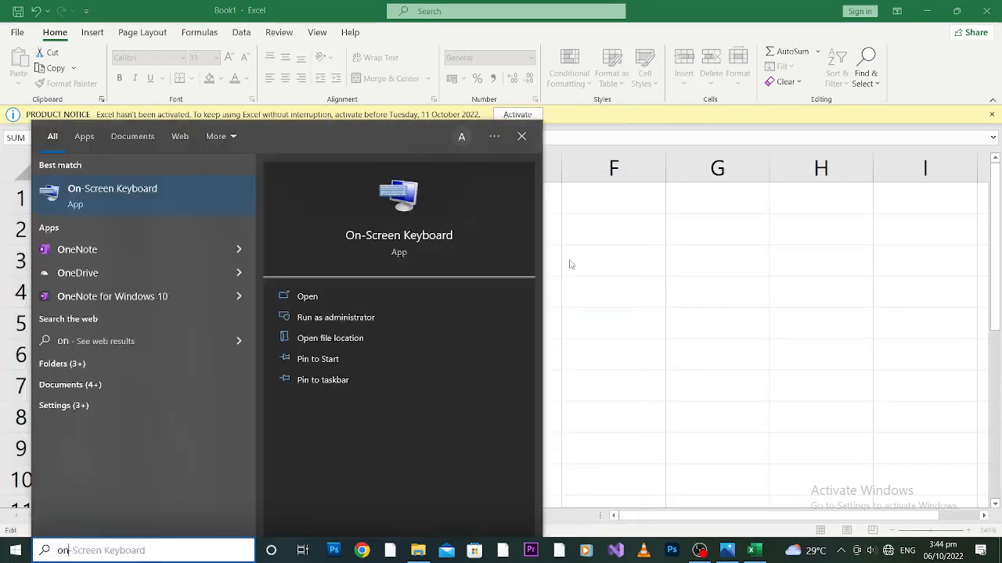
key("Escape")
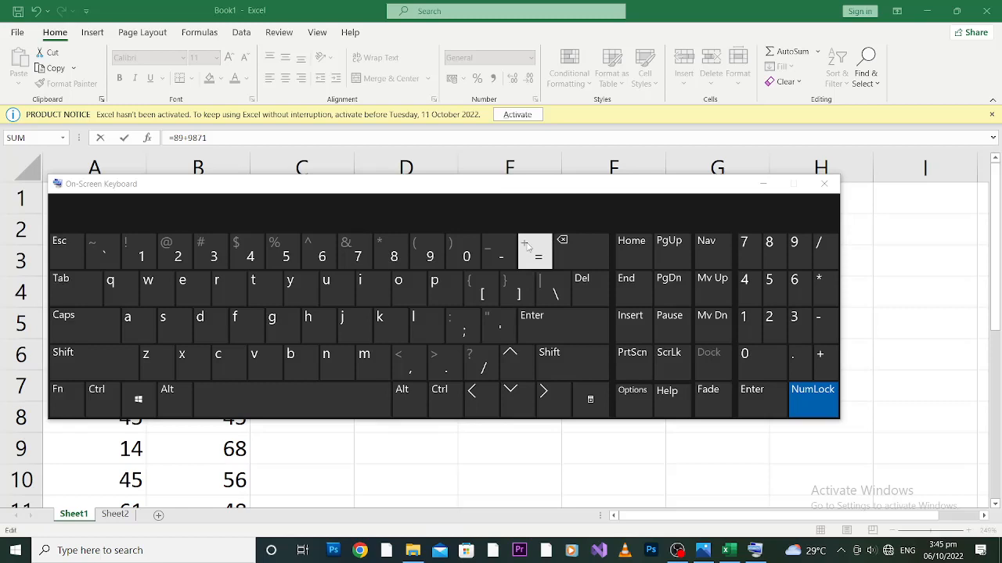
key("shift")
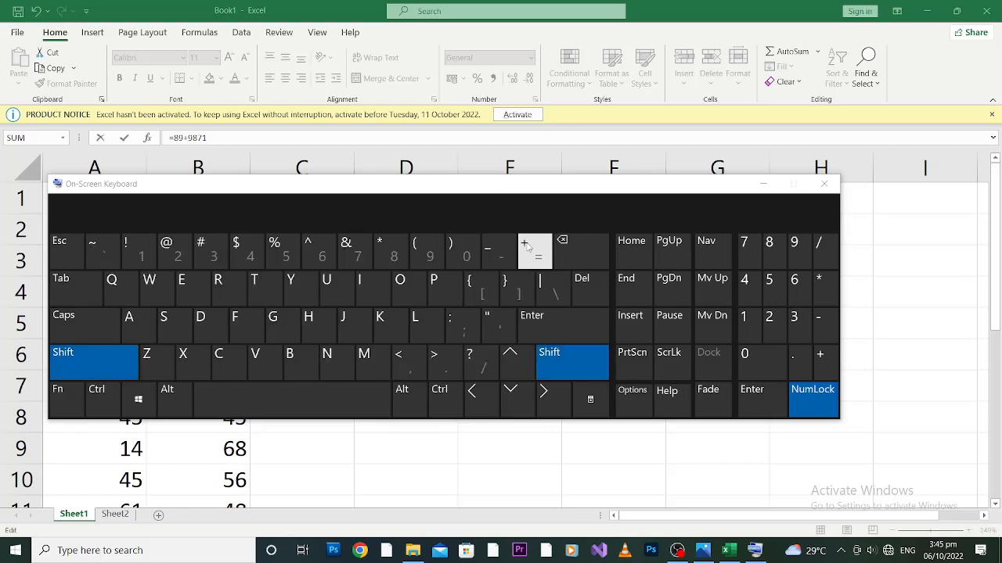
left_click(93, 370)
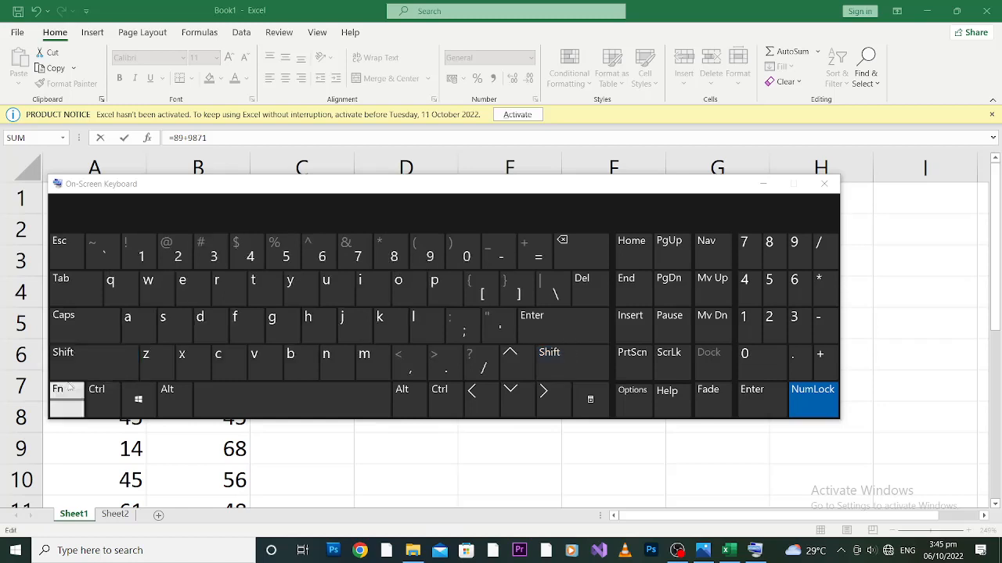
left_click(79, 362)
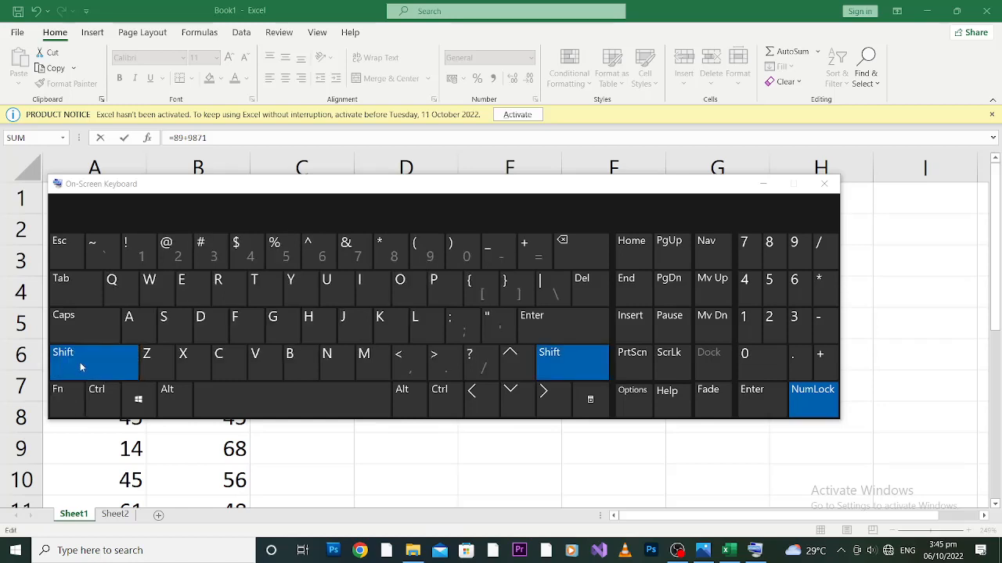
left_click(535, 252)
left_click(769, 185)
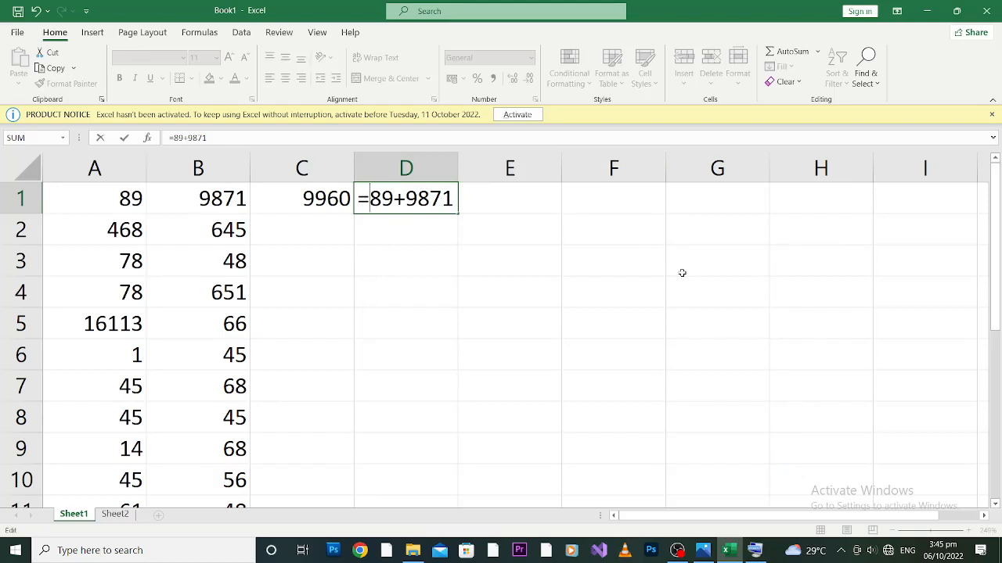
Step: Commit the formula in cell D1 and select A1, B1 and C1 in turn to review the addition
key("Return")
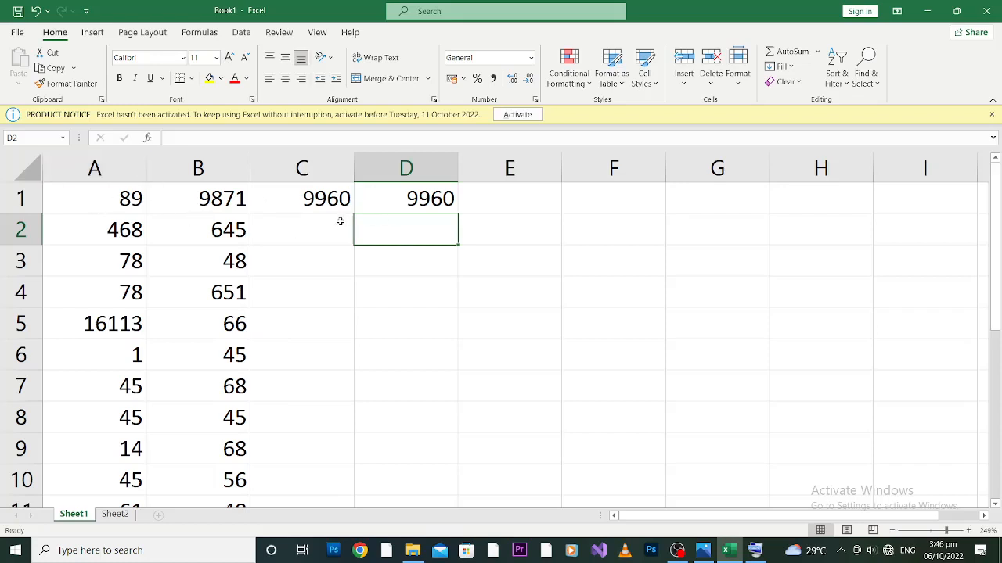
left_click(116, 199)
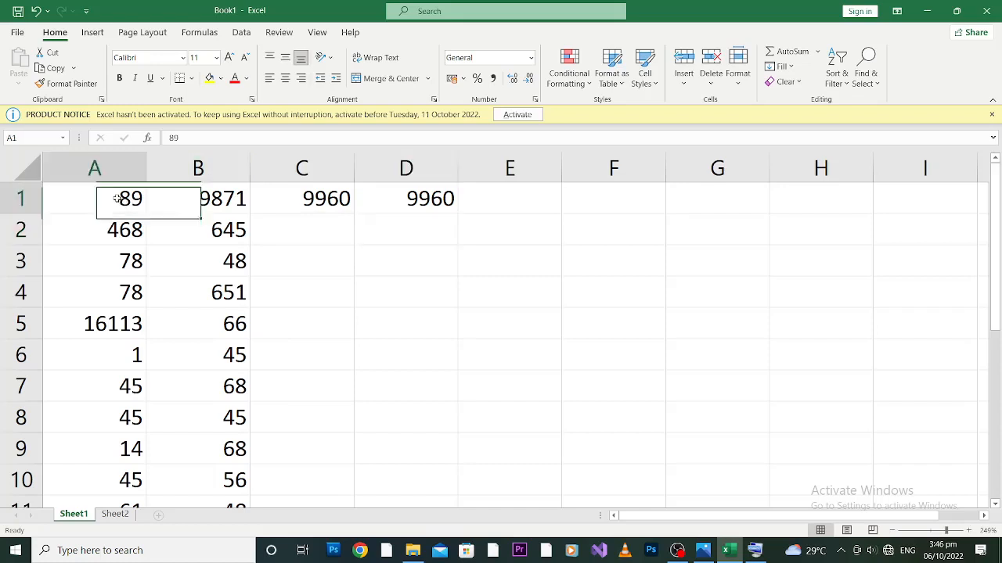
left_click(210, 207)
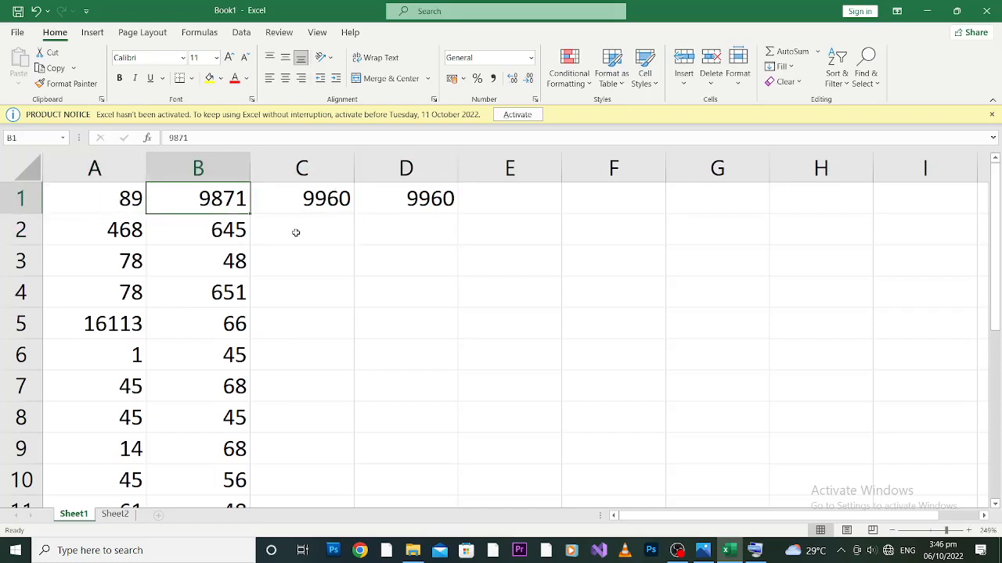
left_click(326, 195)
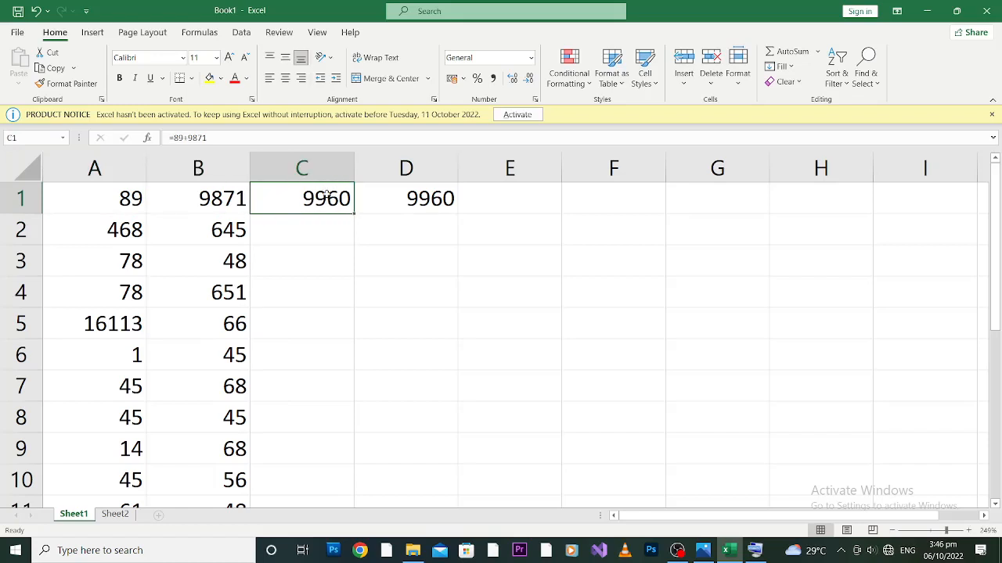
Step: Select cell C2, the whole of column A and the whole of row 2 to examine how cells are addressed
left_click(306, 230)
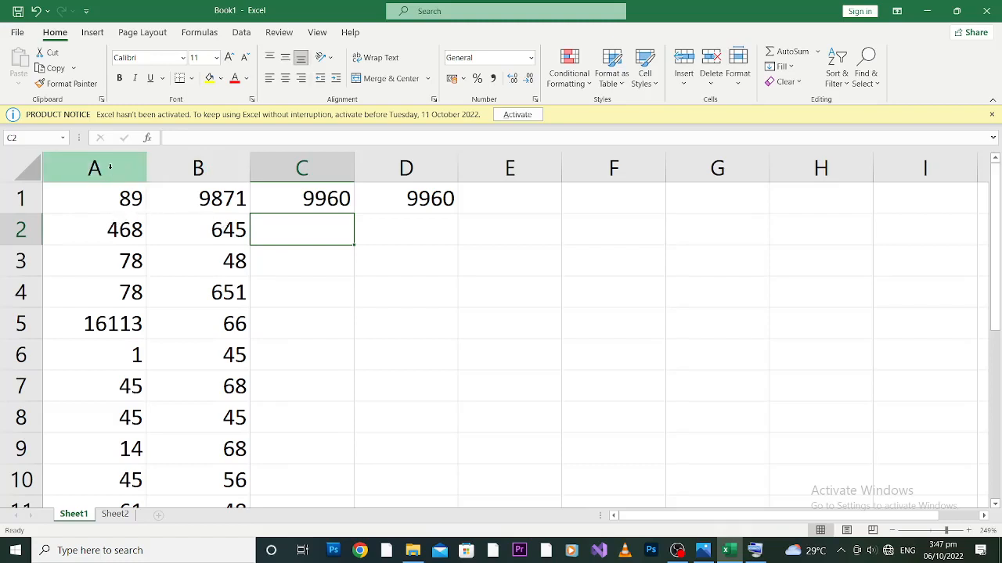
left_click(110, 167)
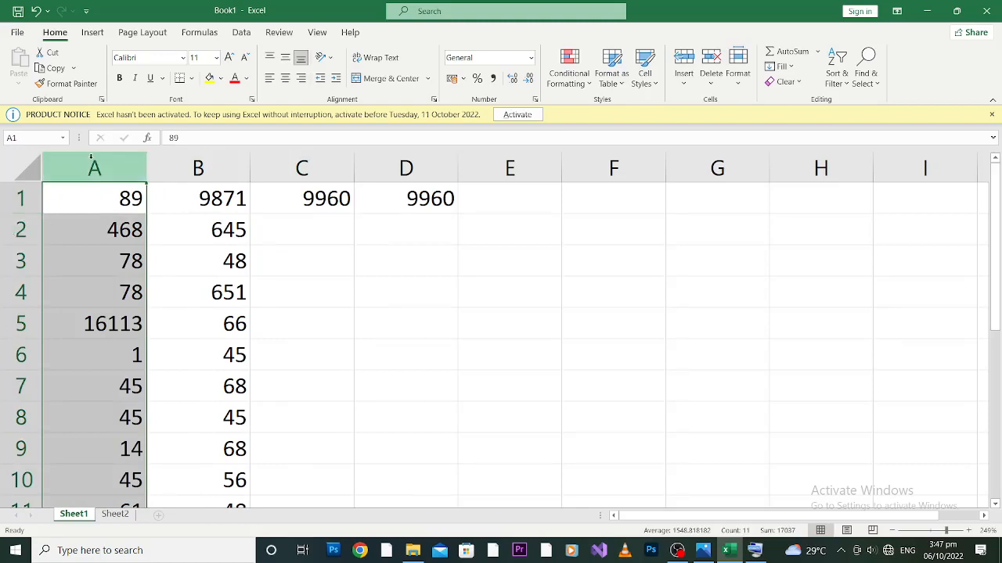
left_click(9, 229)
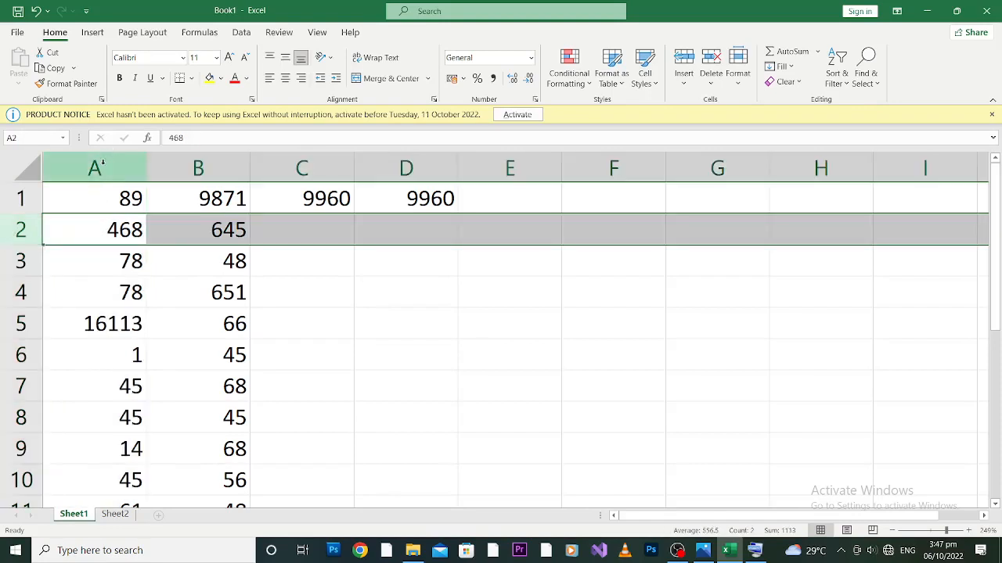
Step: Select cell A2, the whole of column B, row 2 and cell B2 to examine how column and row form a cell address
left_click(106, 227)
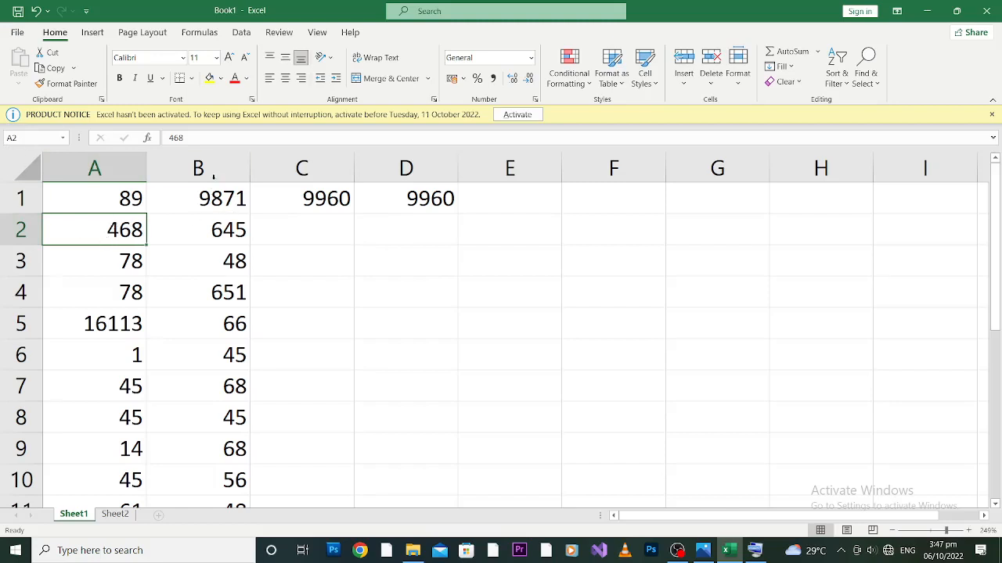
left_click(217, 162)
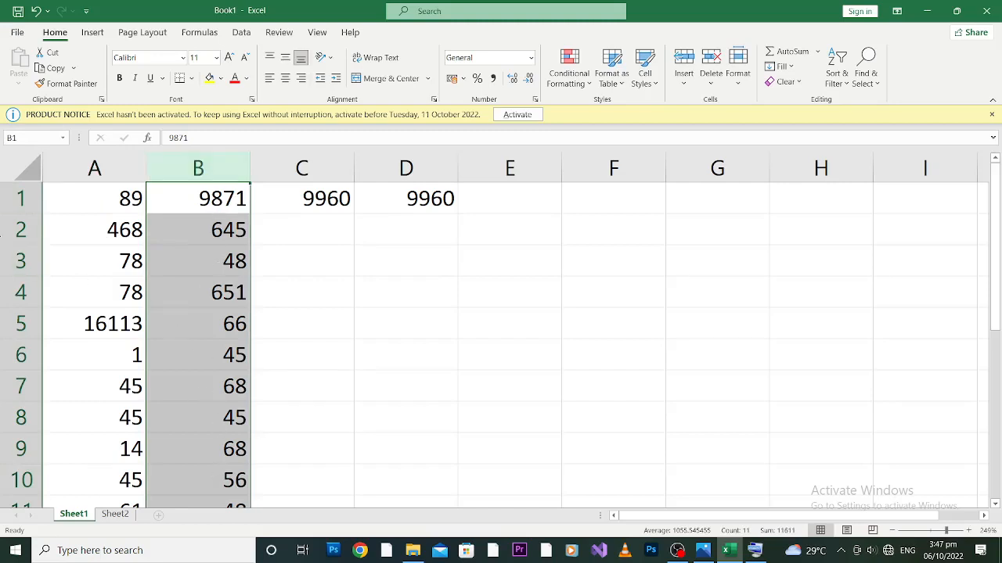
left_click(9, 227)
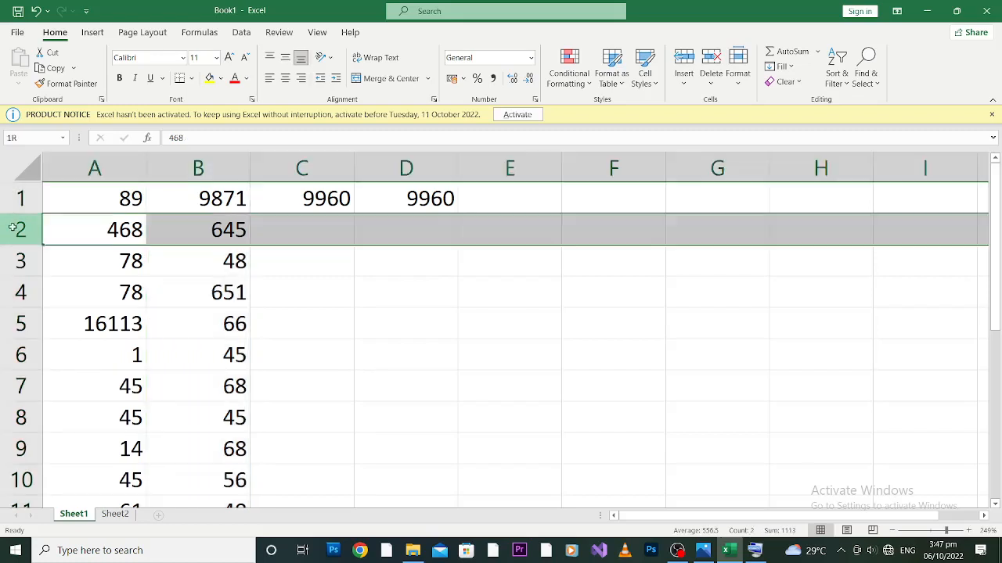
left_click(192, 236)
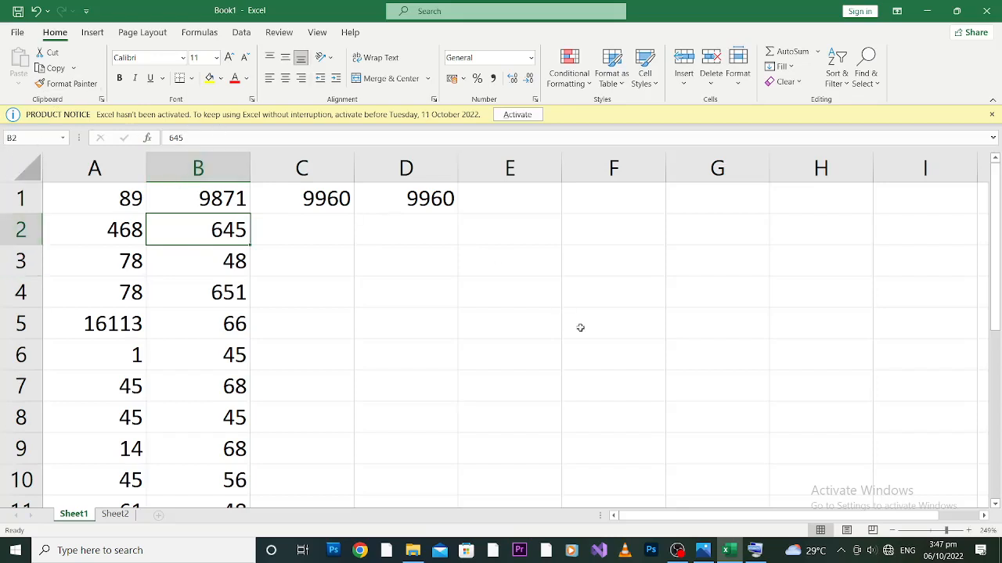
Step: Select cell J4 and the whole of column J, and return to J4 to examine its address
left_click(978, 515)
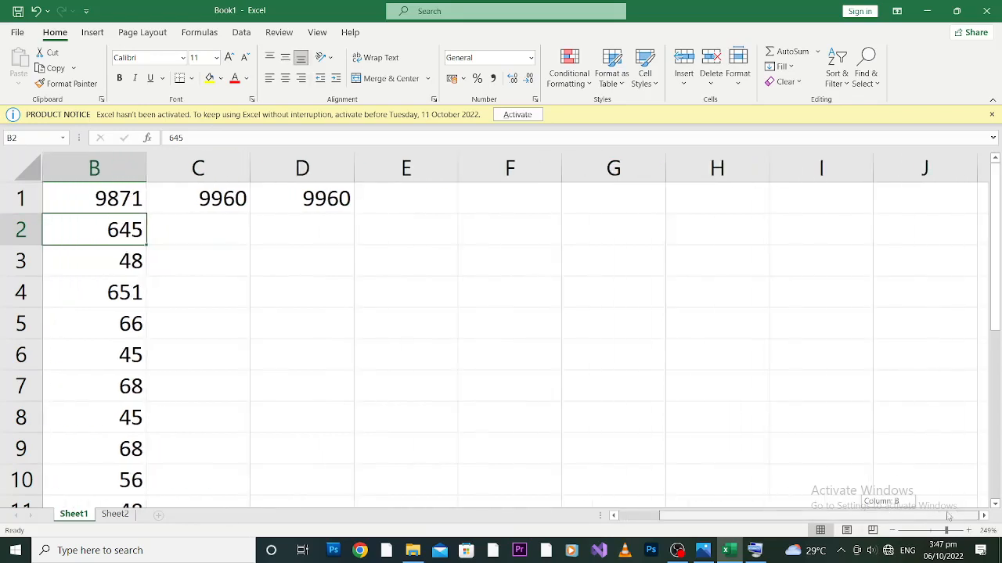
left_click(938, 292)
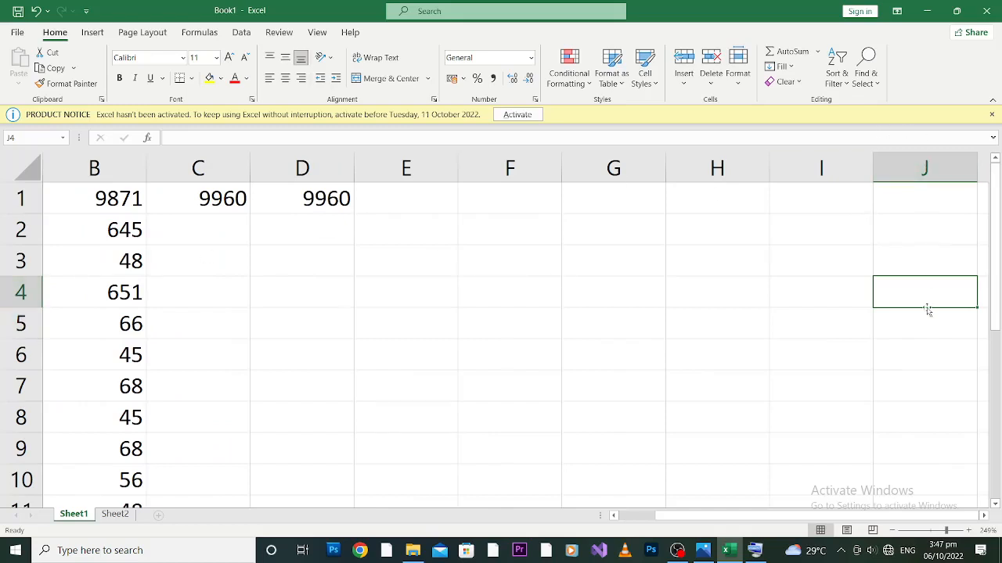
left_click(926, 171)
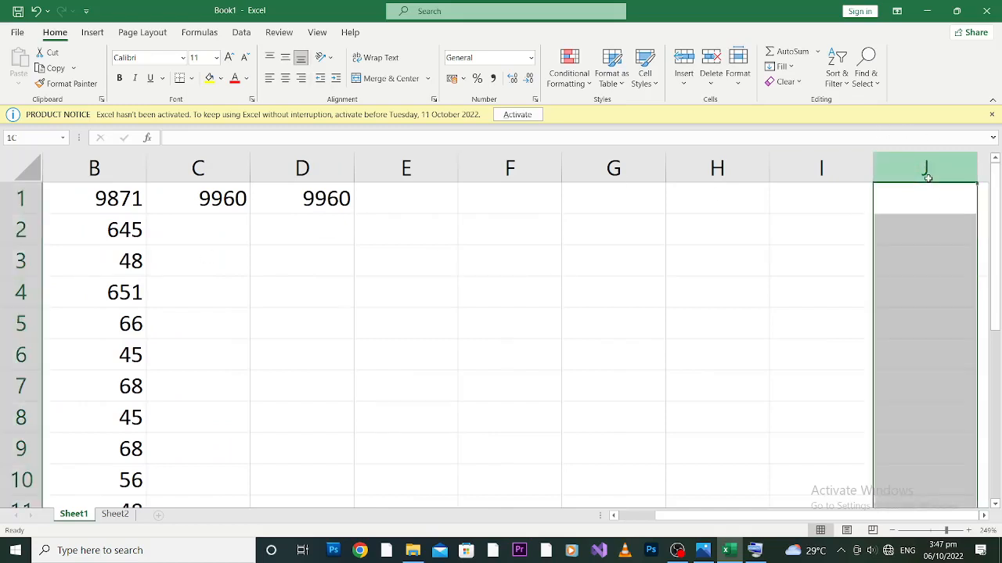
left_click(929, 305)
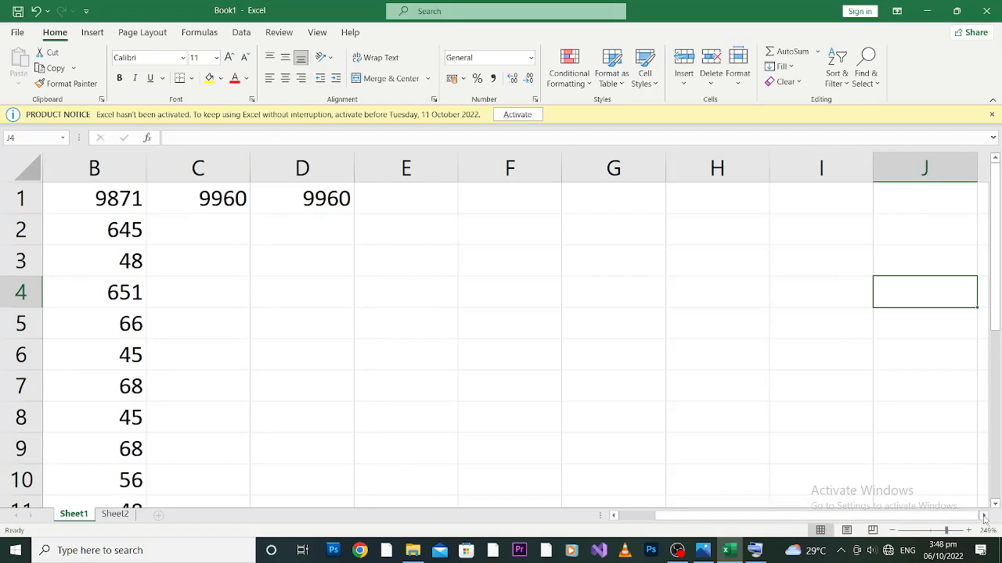
Step: Examine the column letters beyond Z through AV and the row numbers down to 45, and return to cell C2
left_click_drag(984, 518, 984, 518)
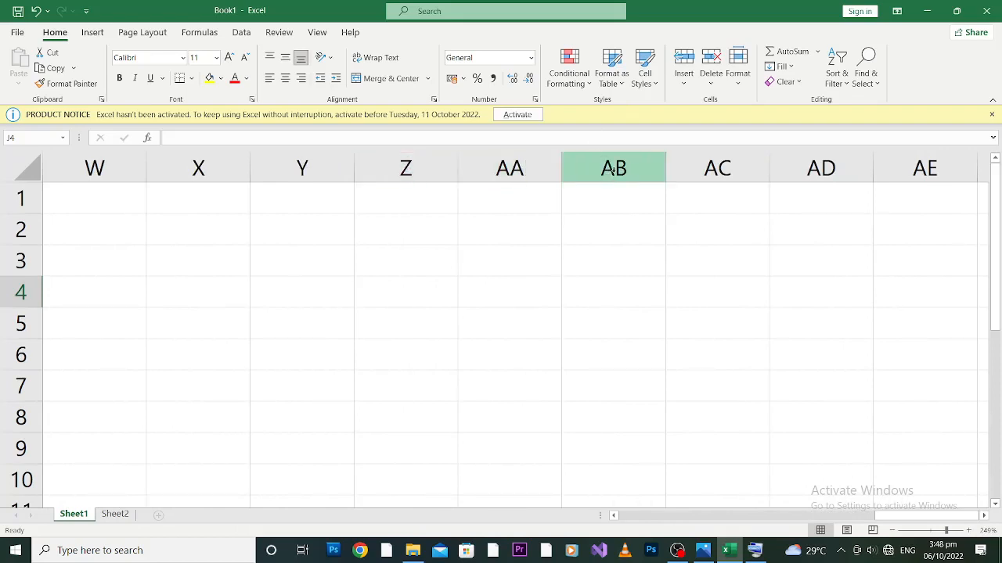
left_click(983, 515)
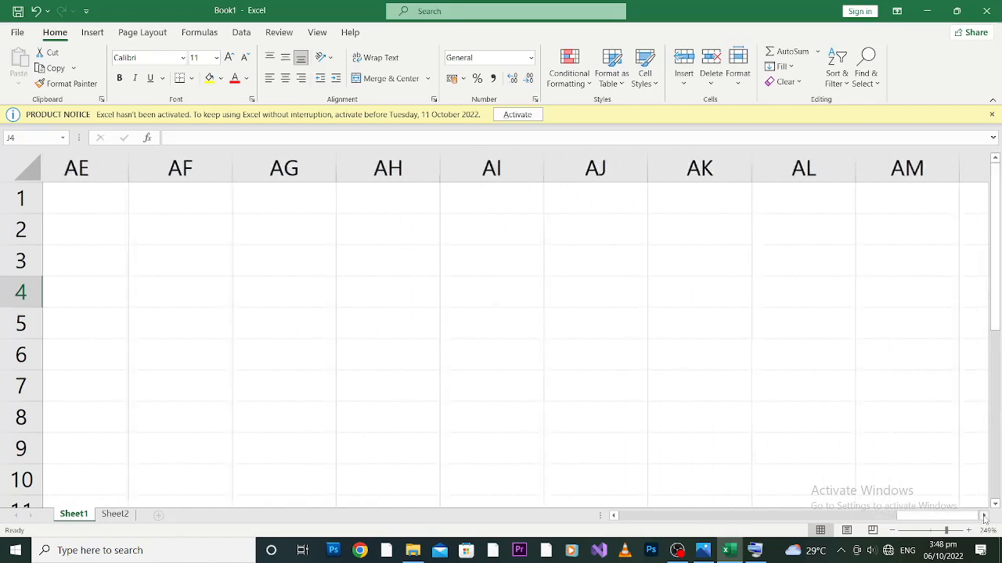
left_click_drag(984, 516, 983, 515)
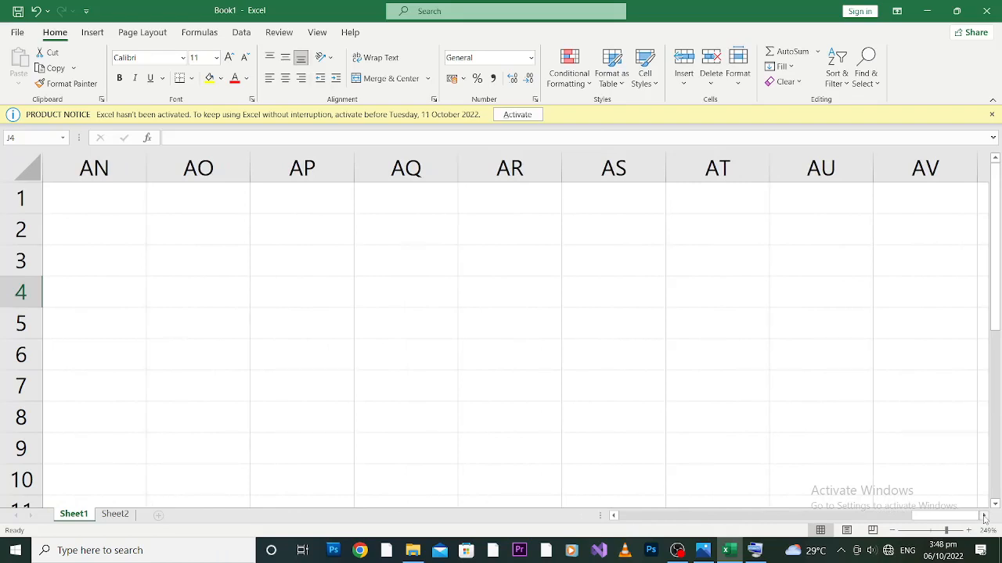
left_click_drag(999, 274, 996, 505)
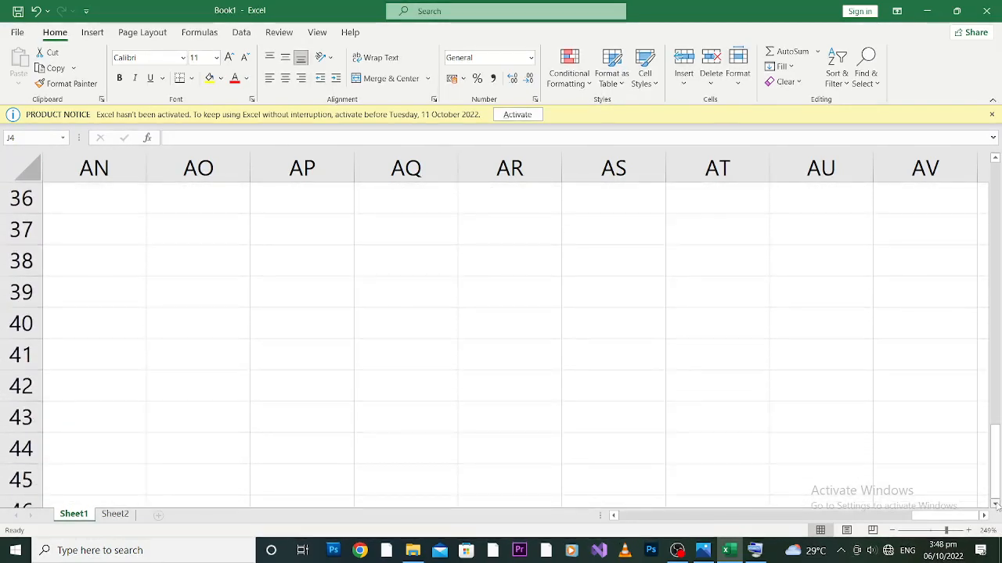
left_click_drag(939, 521, 614, 515)
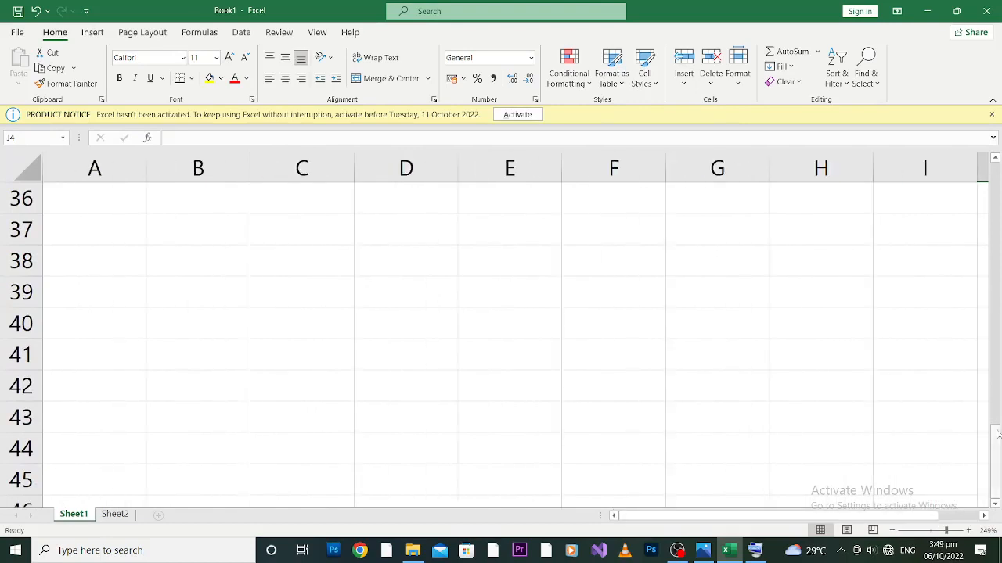
left_click_drag(997, 434, 1000, 283)
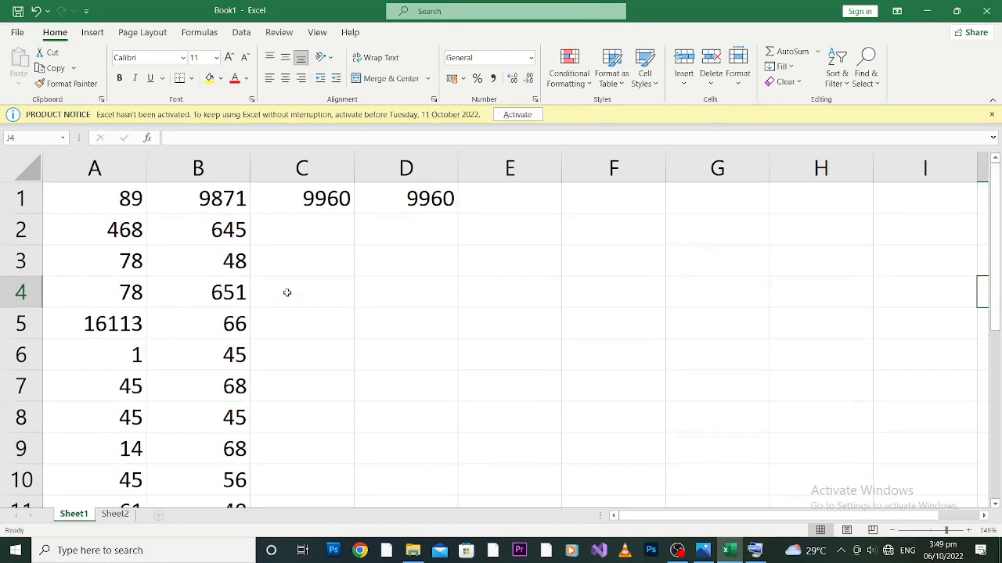
left_click(304, 227)
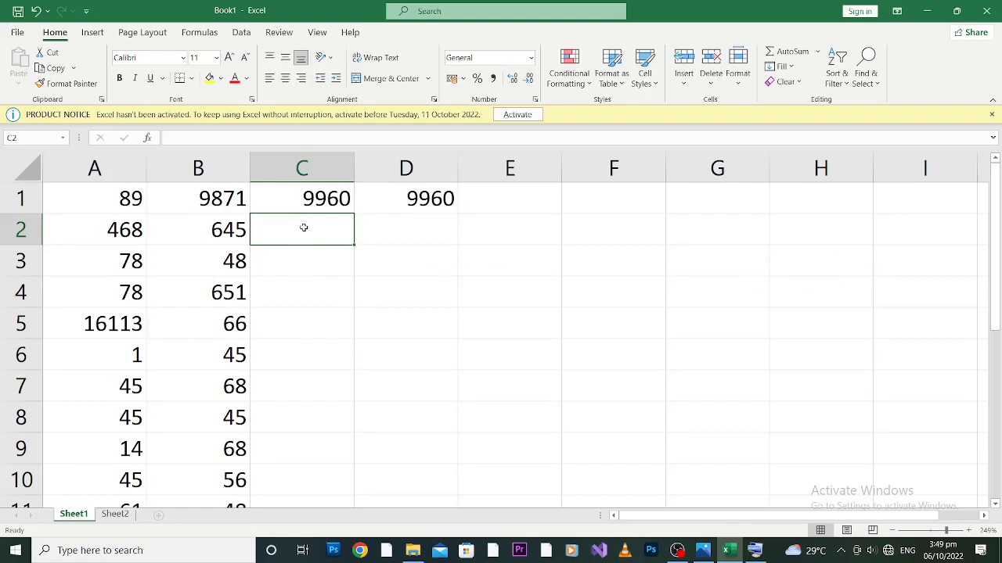
Step: Minimize the workbook and bring the ican smed.jpg logo image into full view, with File Explorer and the On-Screen Keyboard minimized
left_click(929, 9)
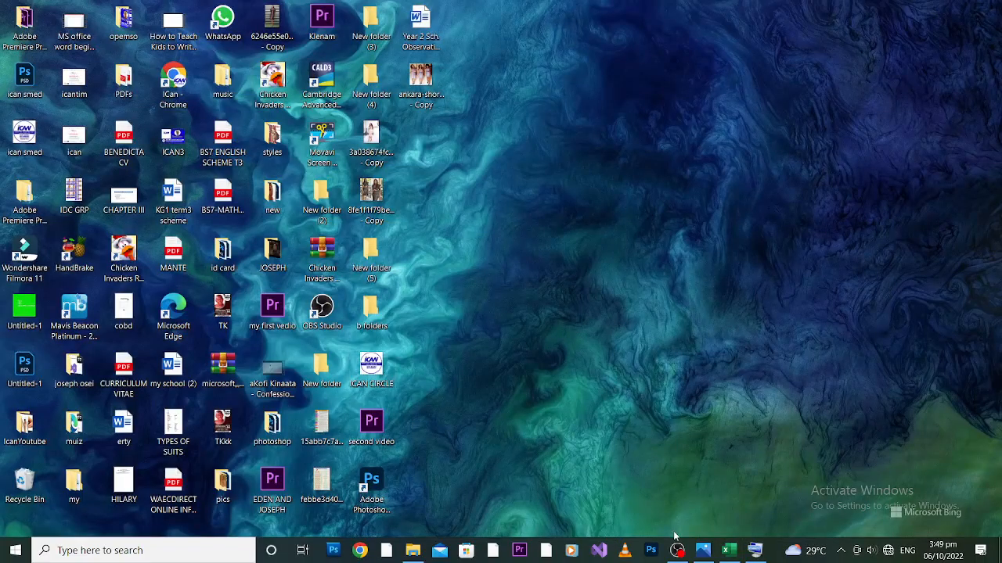
left_click(413, 551)
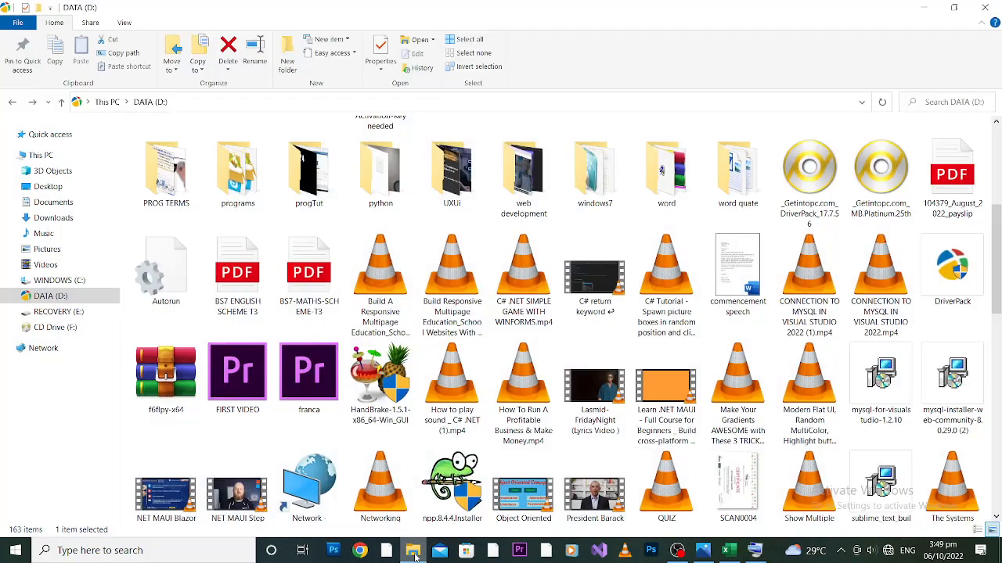
left_click(925, 6)
left_click(755, 551)
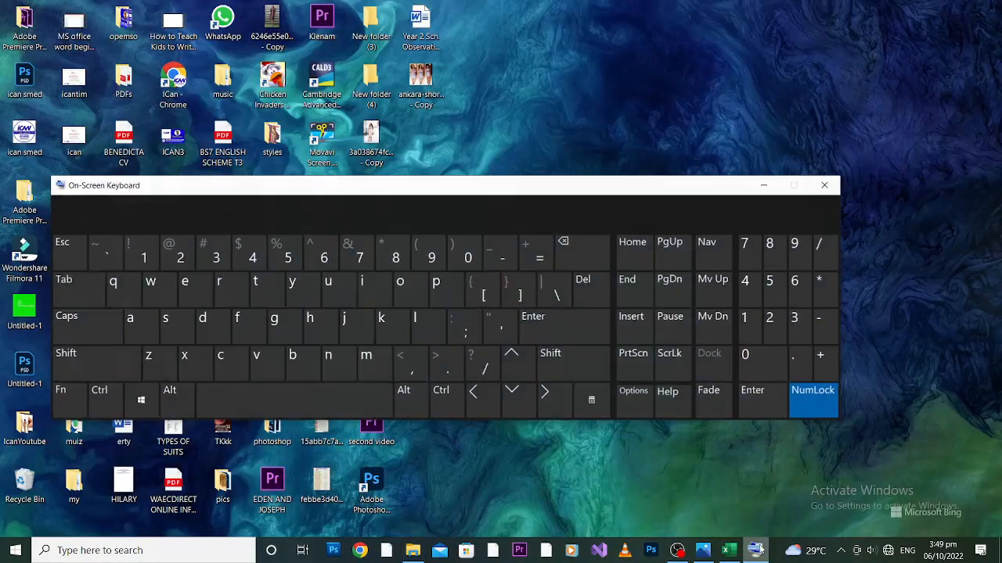
left_click(703, 551)
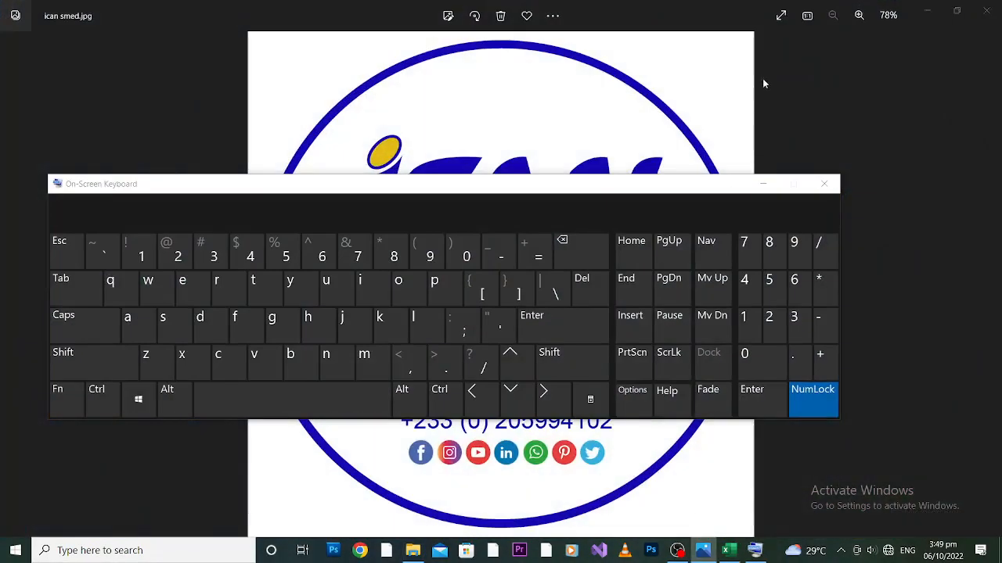
left_click(764, 184)
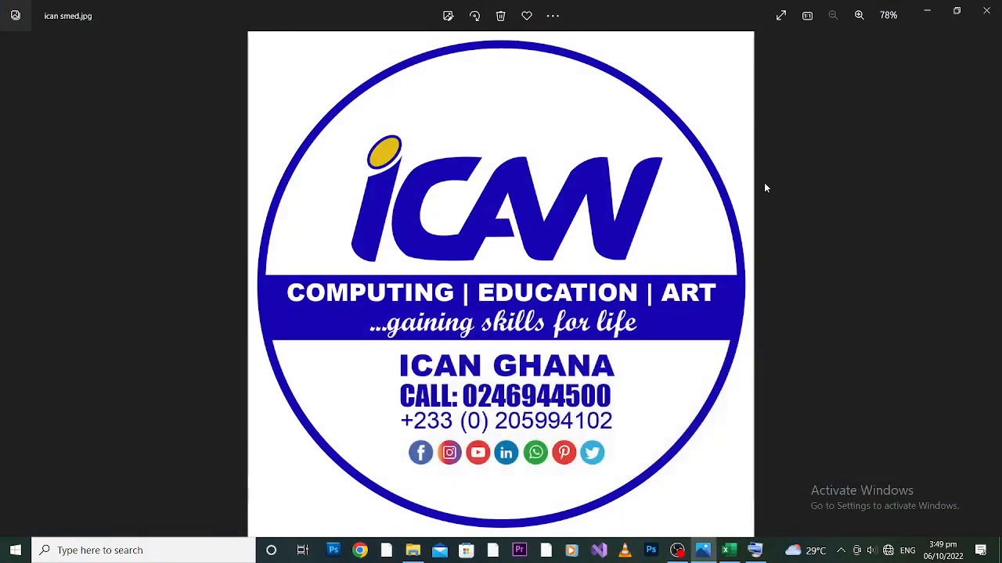
Step: Switch to File Explorer and search the DATA (D:) drive for nkont
left_click(413, 550)
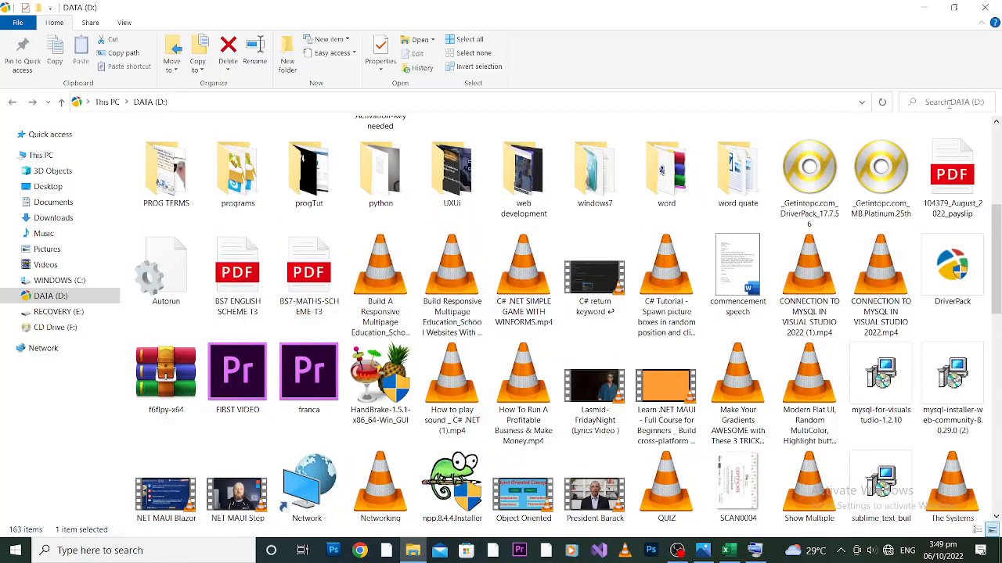
left_click(948, 103)
type("nko")
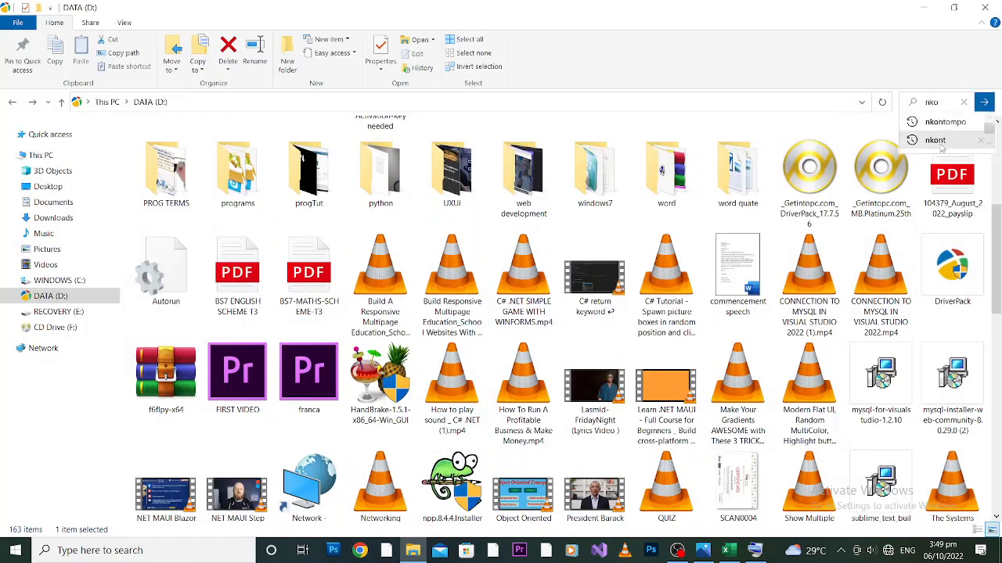
key("Escape")
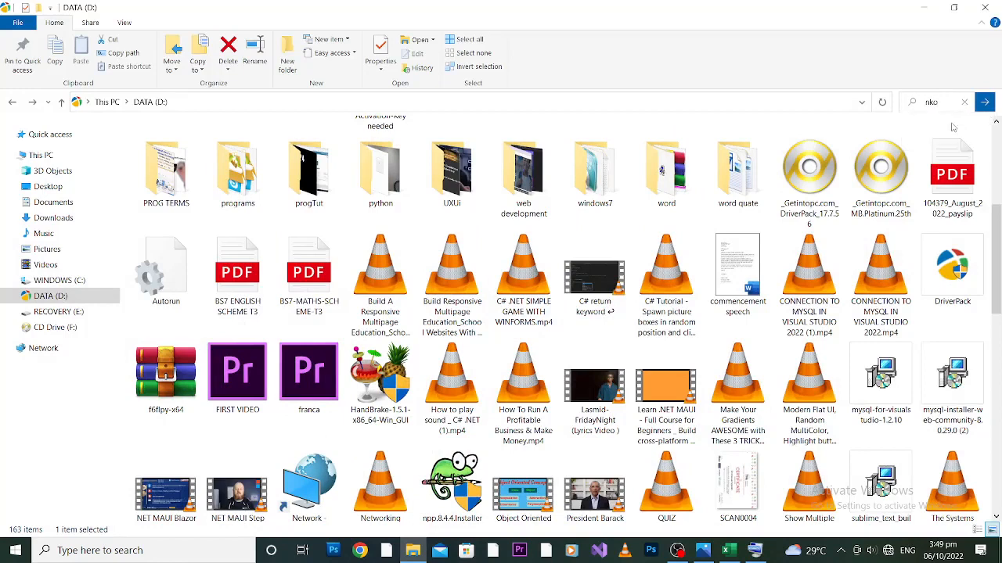
key("BackSpace")
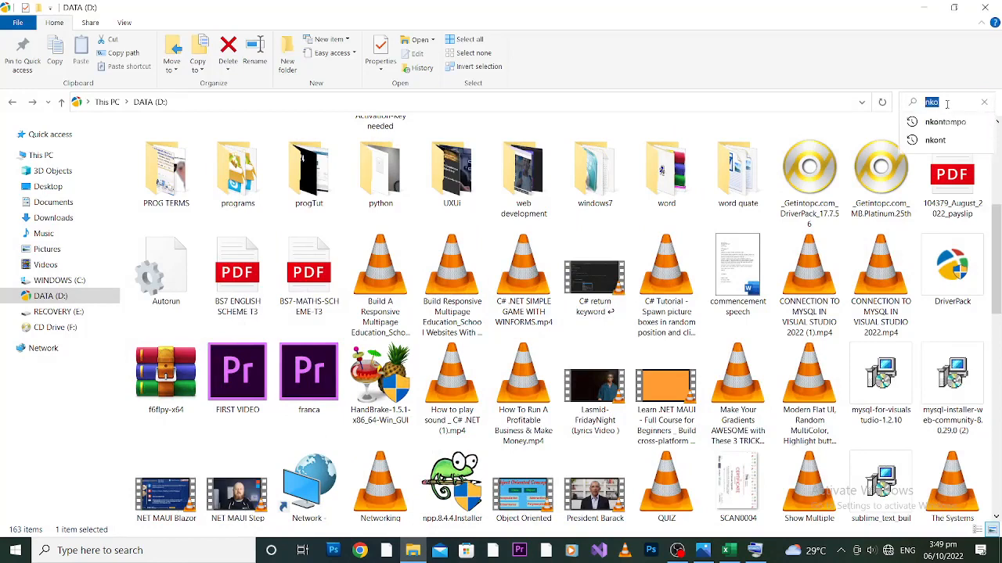
type("o")
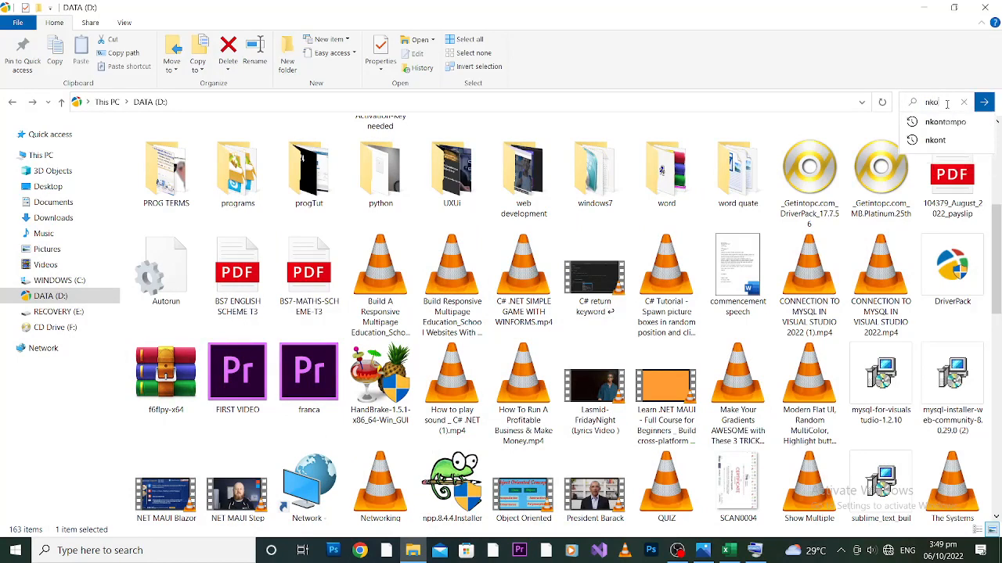
left_click(940, 144)
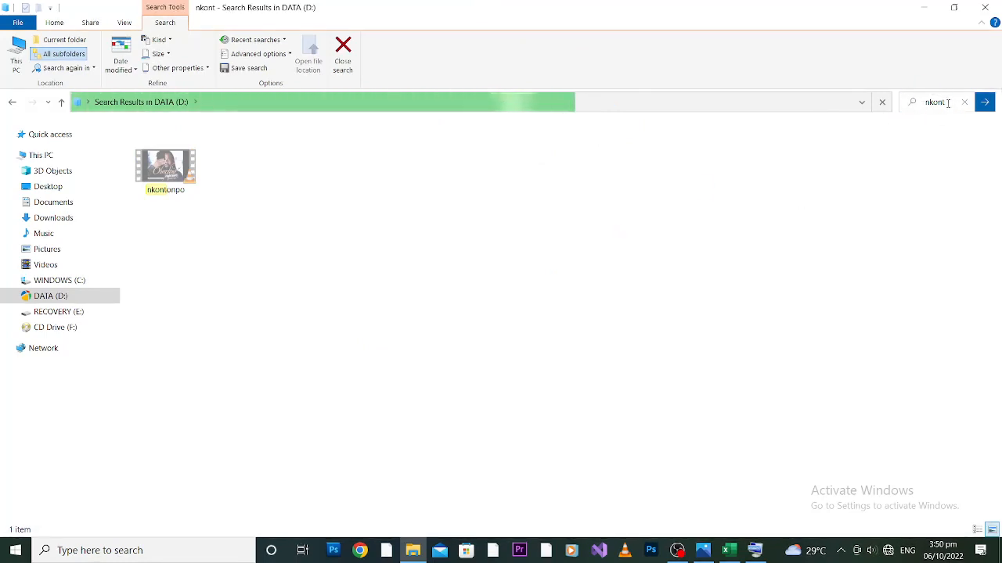
Step: Play the nkontonpo video from the search results in VLC media player and minimize the player
left_click(948, 107)
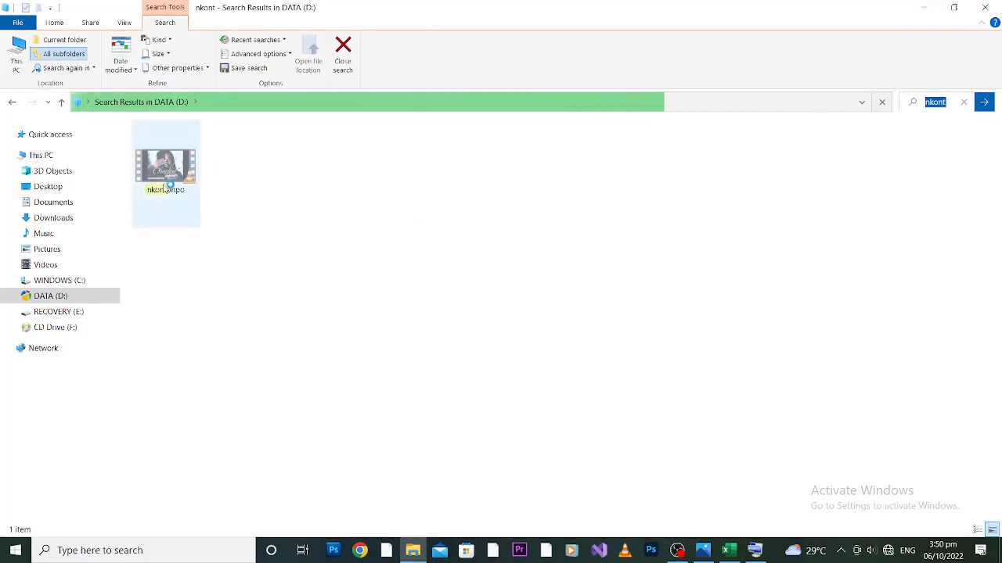
mouse_move(175, 175)
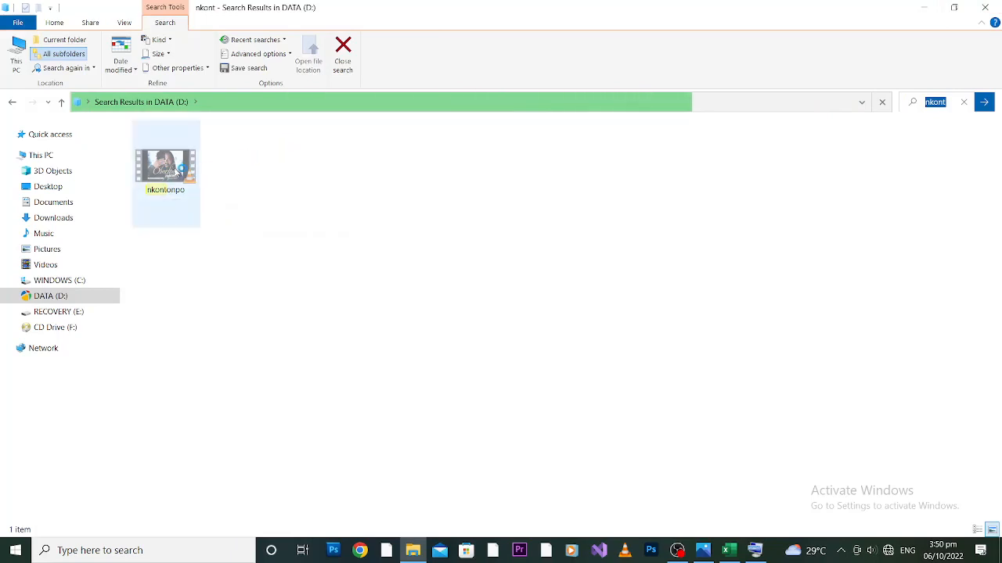
left_click(177, 171)
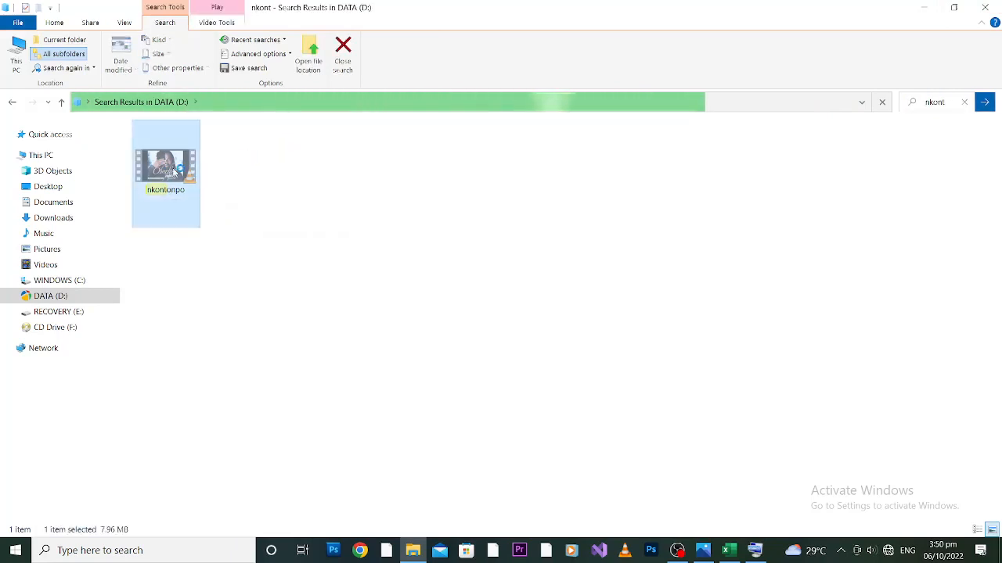
double_click(176, 171)
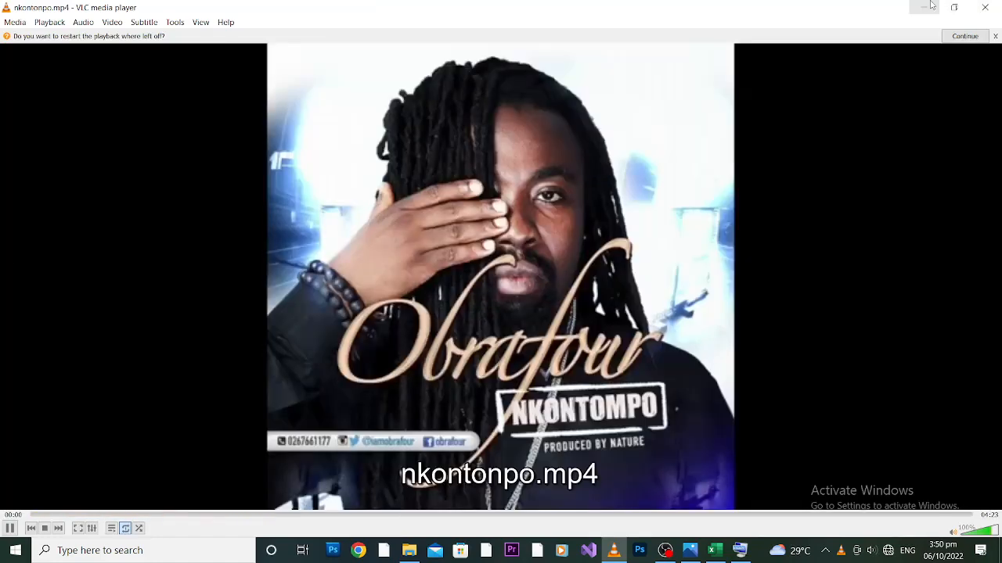
left_click(924, 7)
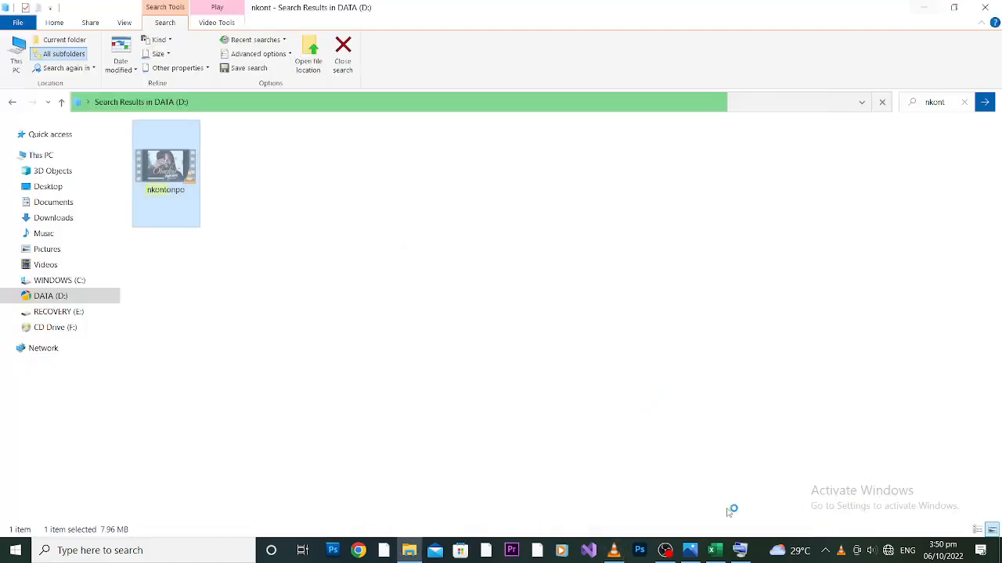
Step: Lower the system volume to 12 and minimize File Explorer to show the ican smed.jpg logo image
key("XF86AudioLowerVolume")
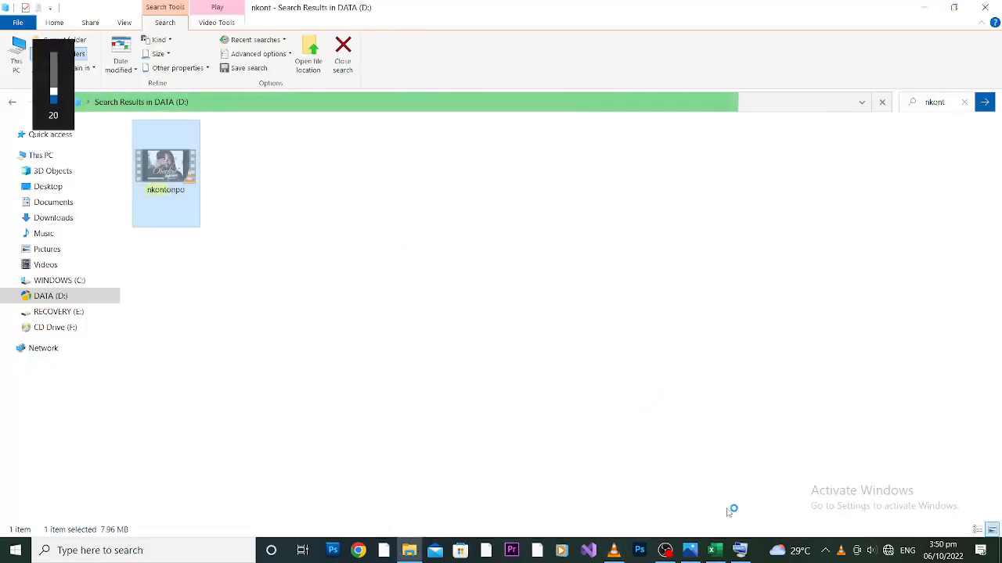
key("XF86AudioLowerVolume")
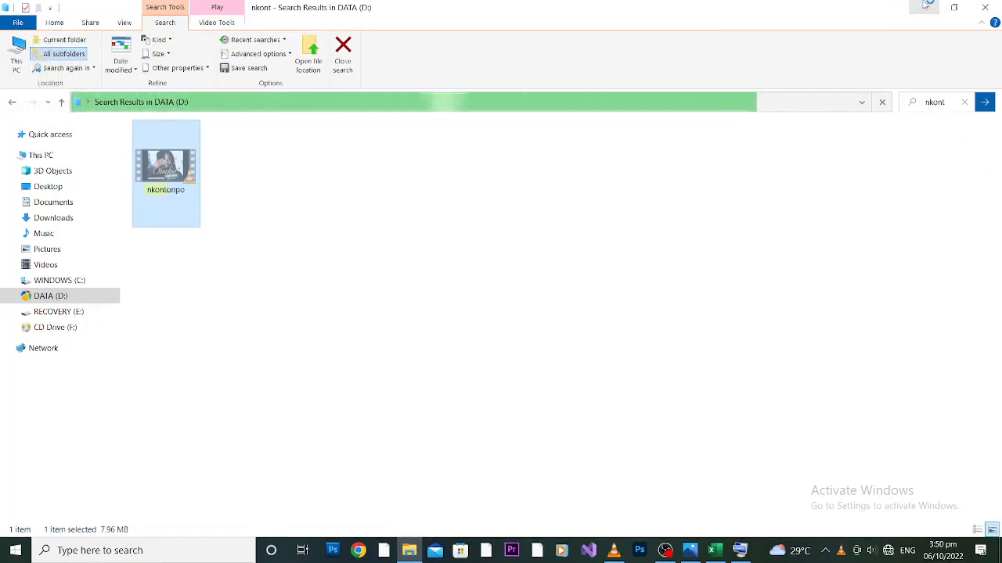
key("XF86AudioLowerVolume")
key("XF86AudioLowerVolume")
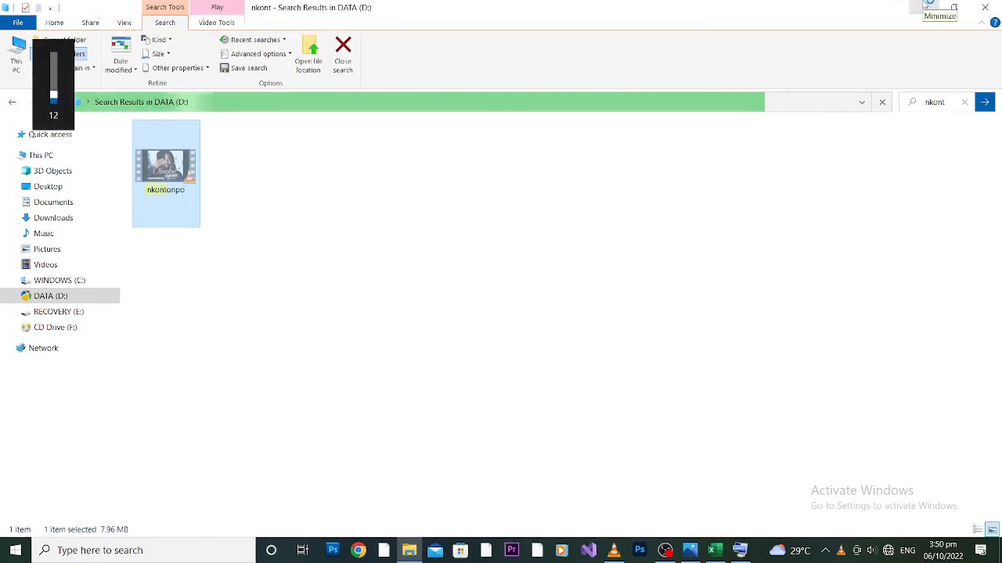
left_click(927, 7)
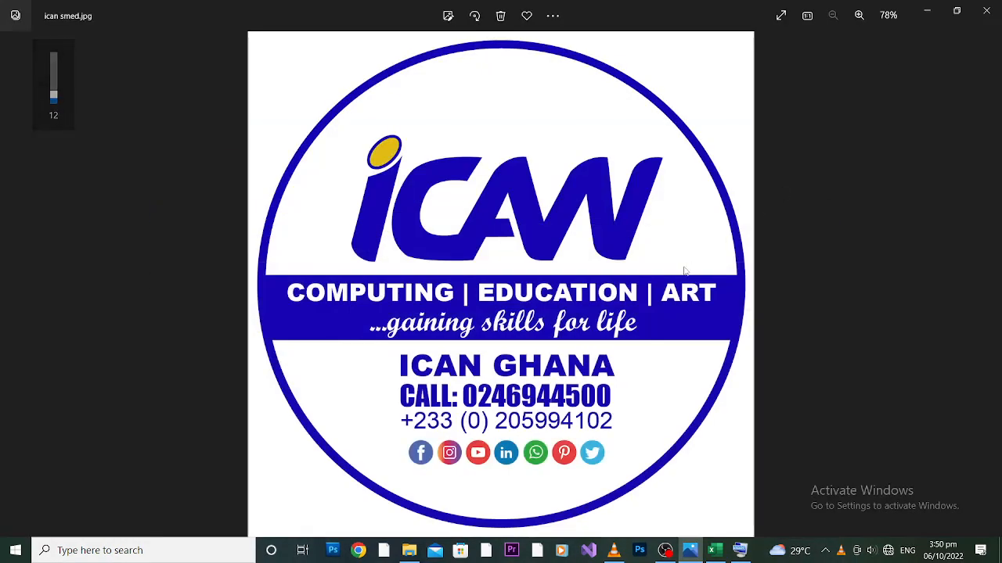
Step: Minimize the logo image and the On-Screen Keyboard, and switch back to the Book1 workbook in Excel
key("XF86AudioLowerVolume")
left_click(926, 6)
left_click(739, 550)
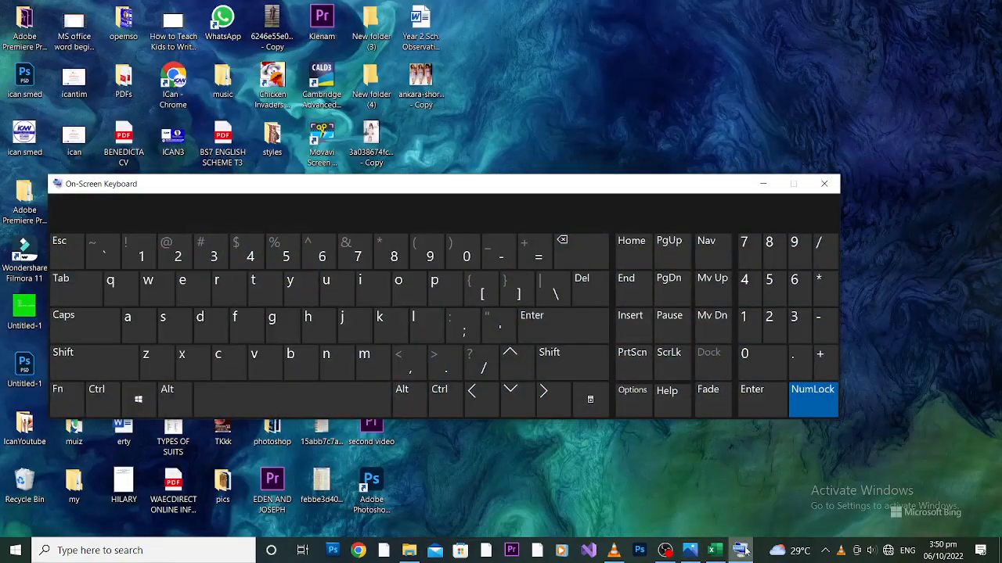
left_click(763, 183)
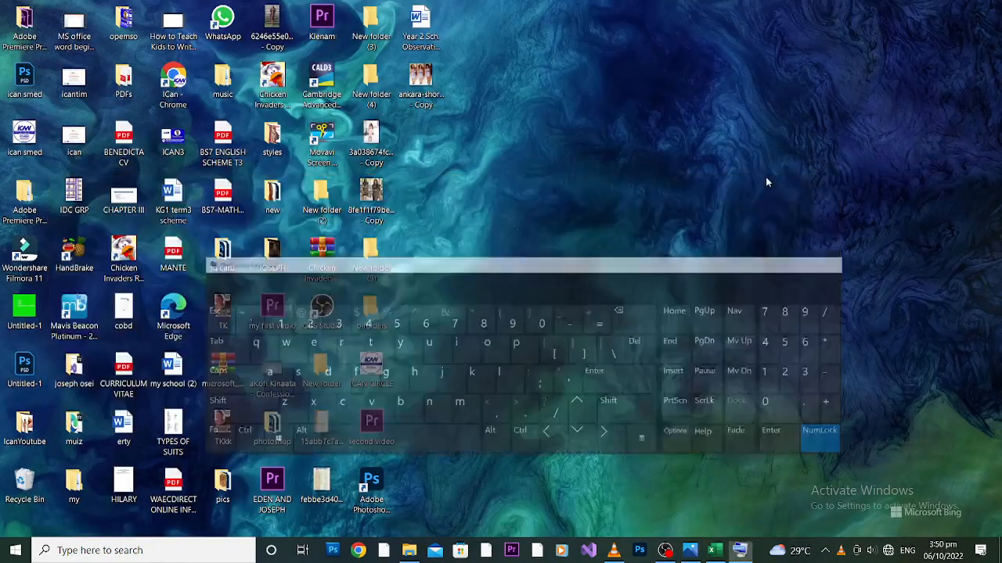
left_click(714, 554)
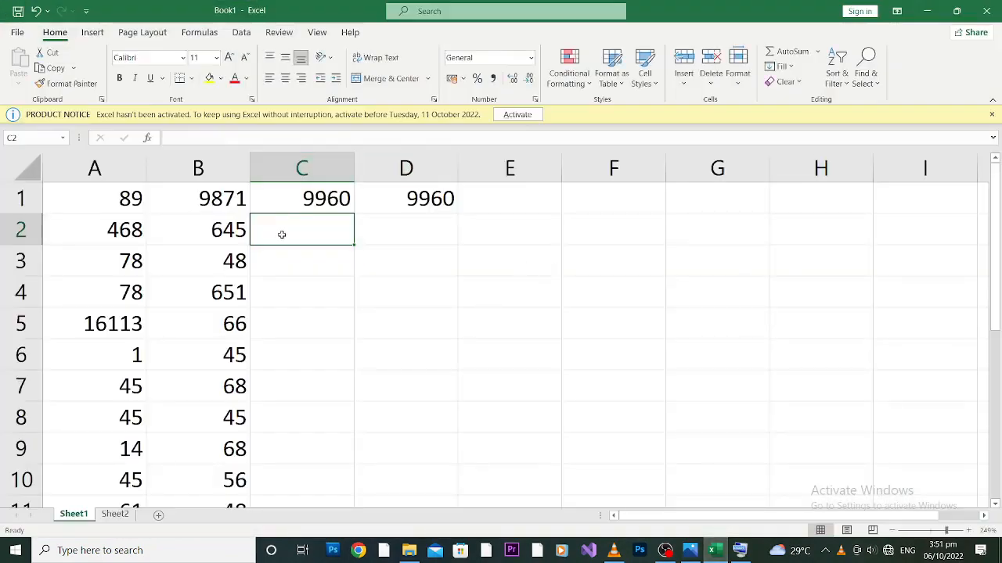
Step: Enter the formula =468+645 in cell C2 and reselect the cell to show its formula
type("=")
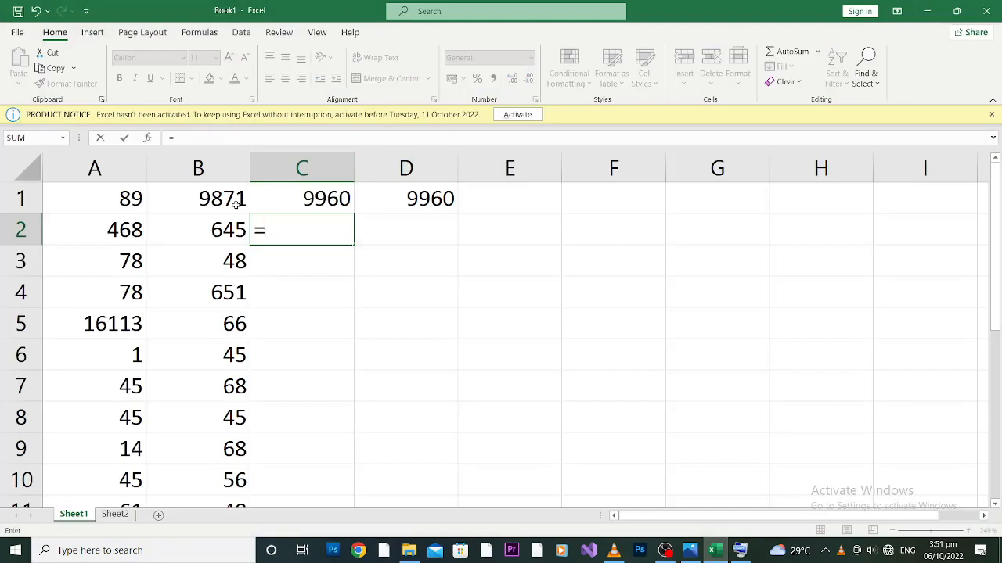
type("468+")
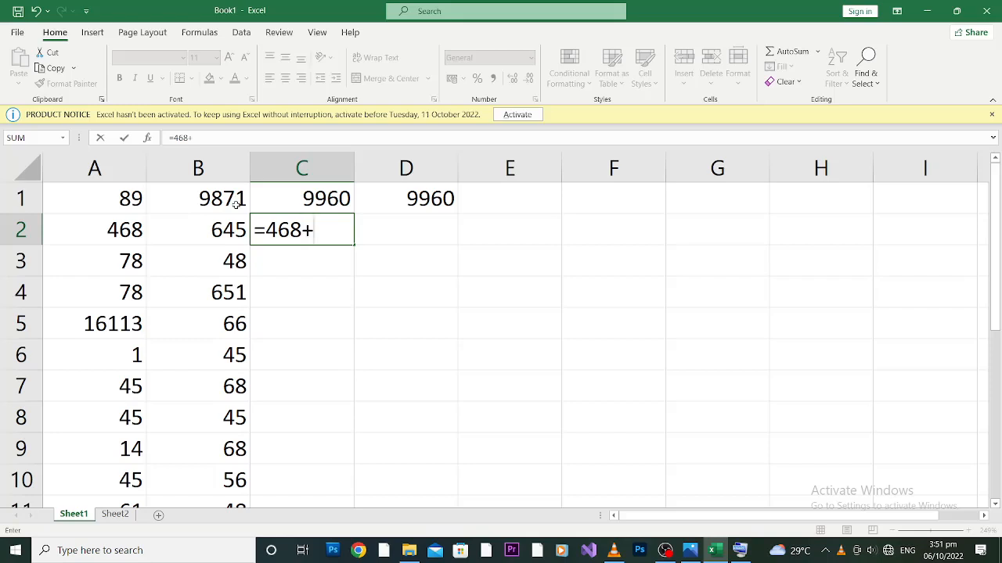
type("645")
key("Return")
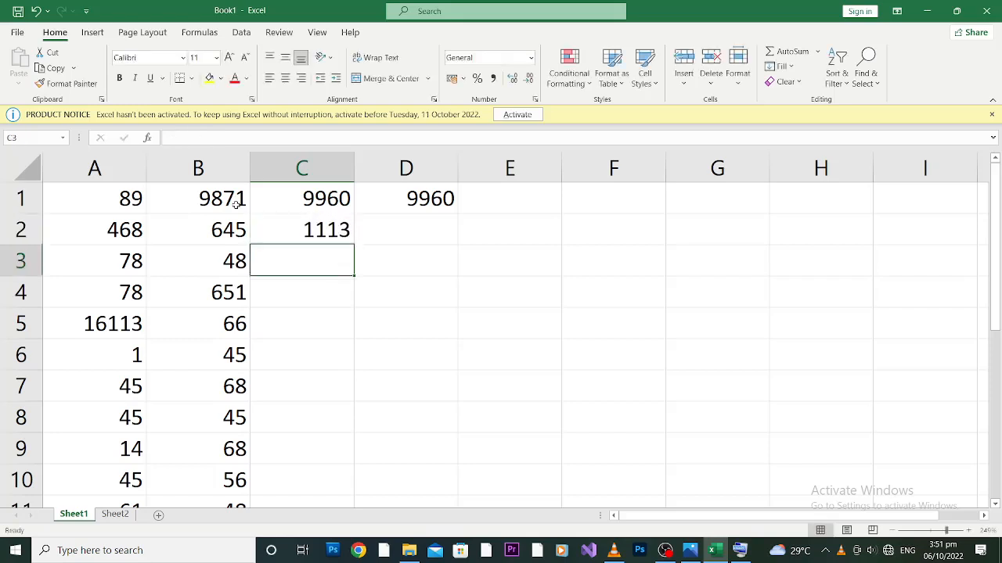
left_click(327, 229)
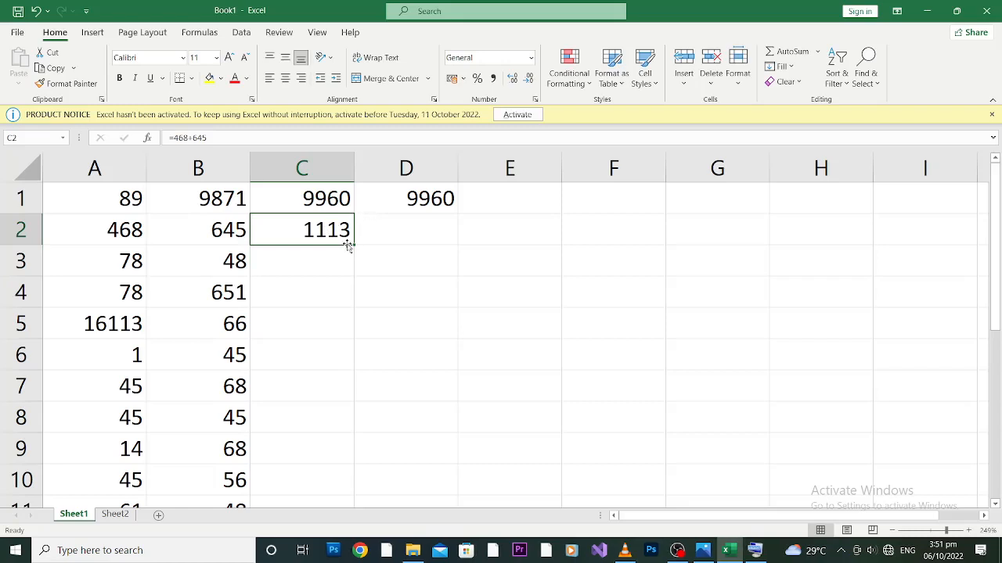
Step: Enter the same addition with typed numbers, =468+645, in cell D2
left_click(420, 233)
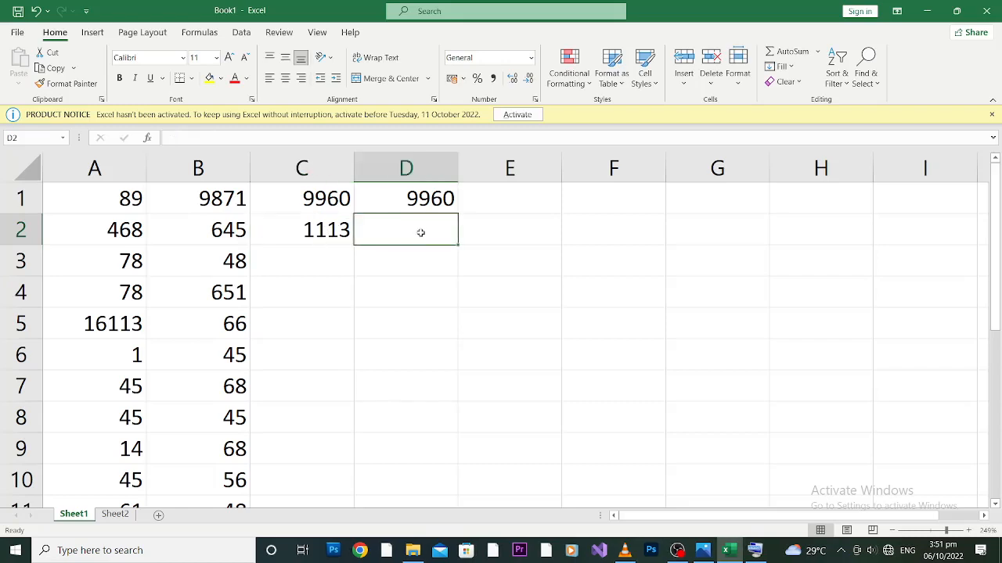
type("=")
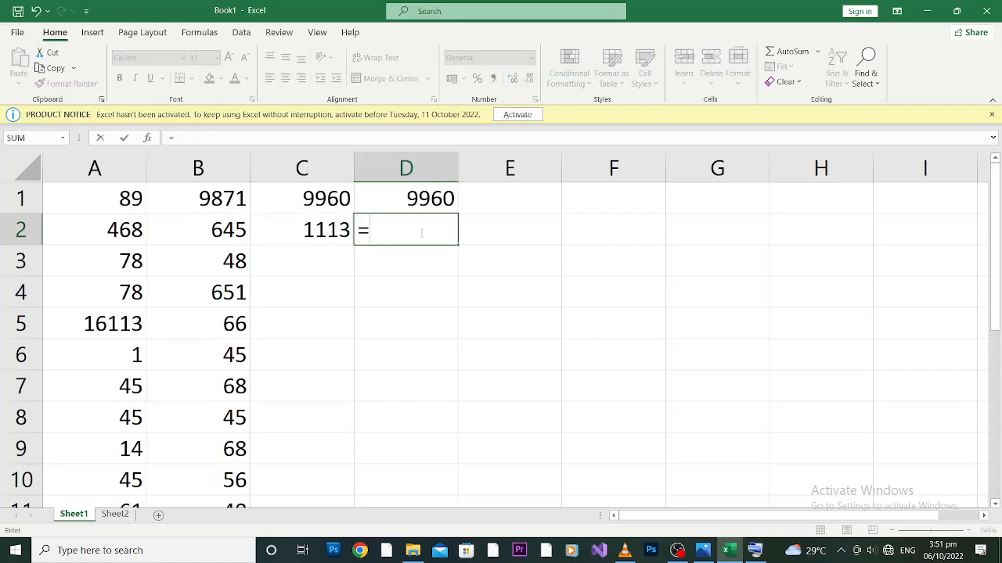
type("3")
key("BackSpace")
type("468")
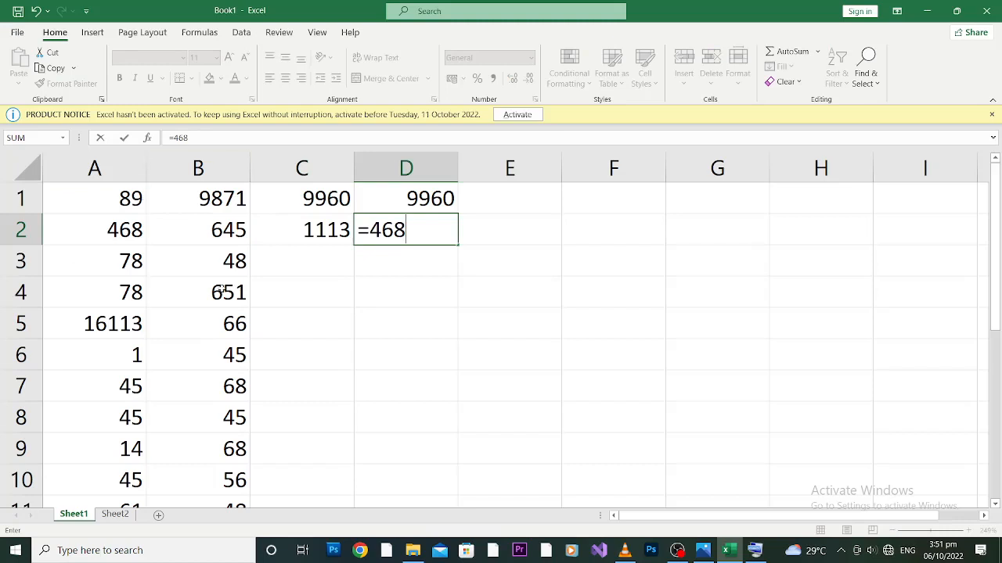
type("+645")
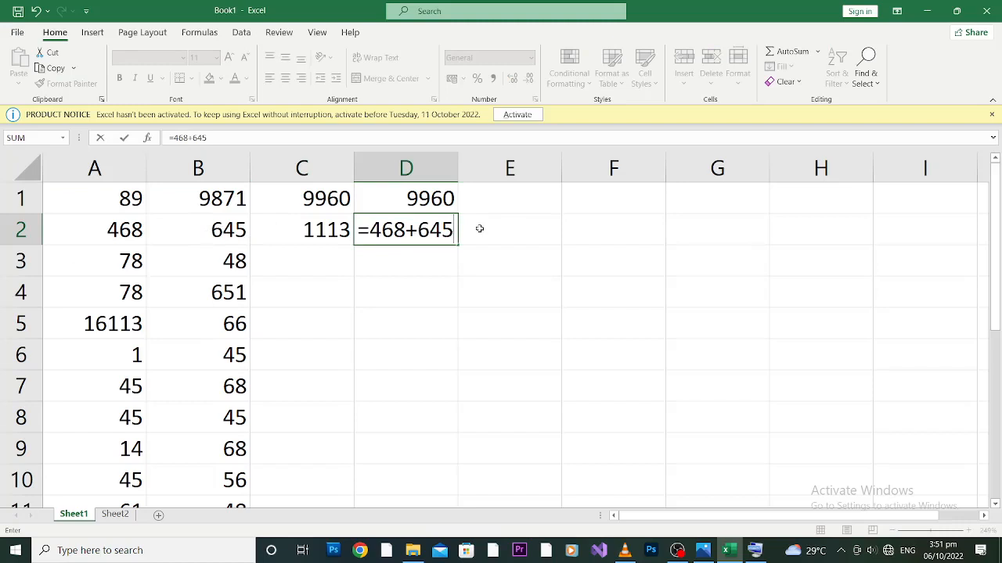
key("Return")
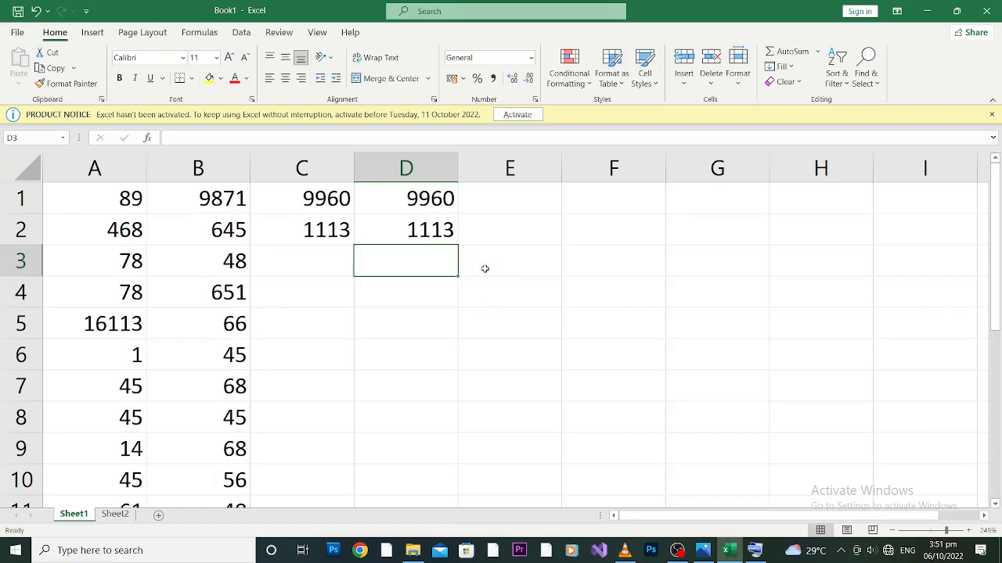
Step: Clear the contents of the range C1:E3 to remove the addition results
left_click_drag(492, 264, 325, 199)
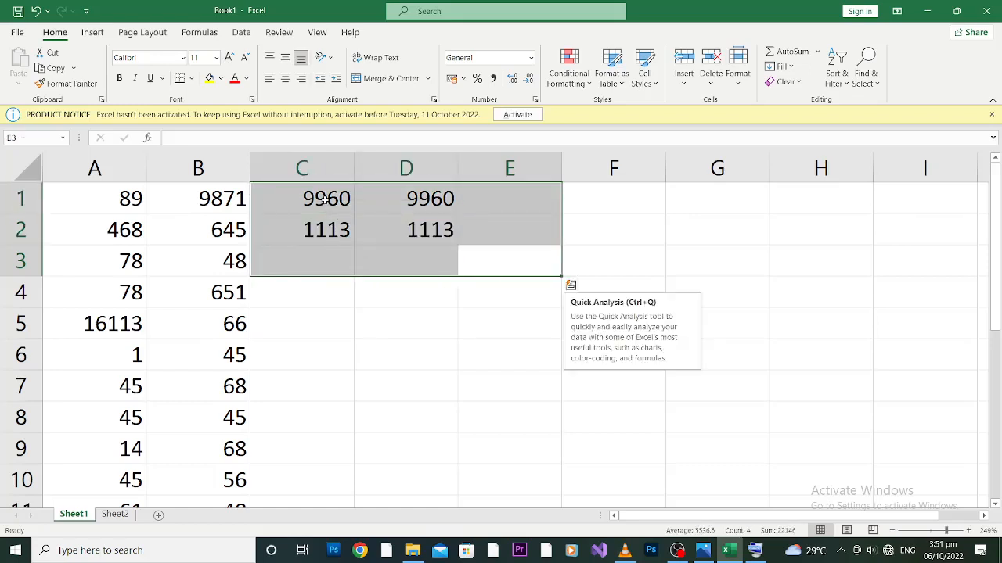
key("Delete")
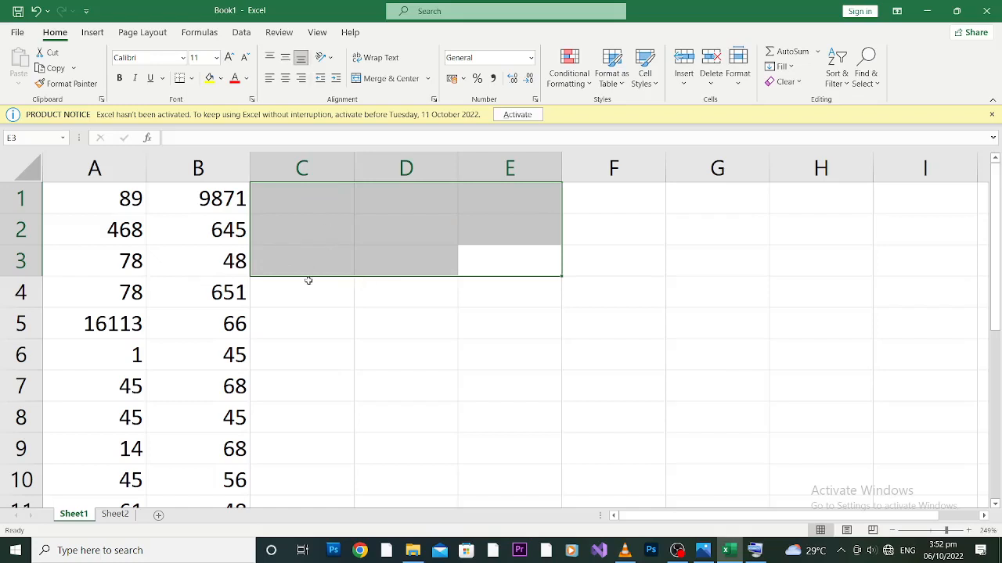
left_click(294, 249)
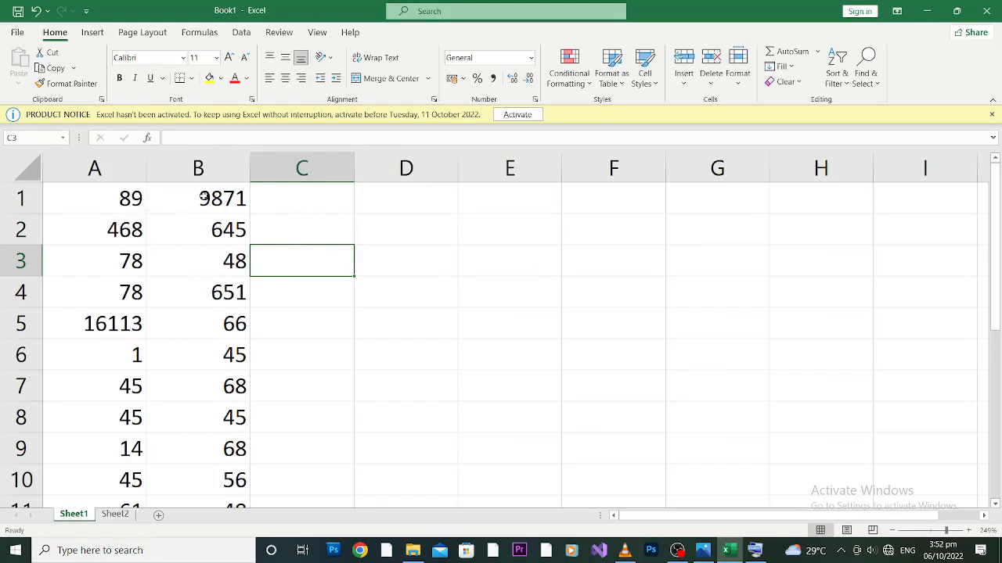
Step: Replace the value in cell B1 with 11111111 and widen column B
left_click(223, 199)
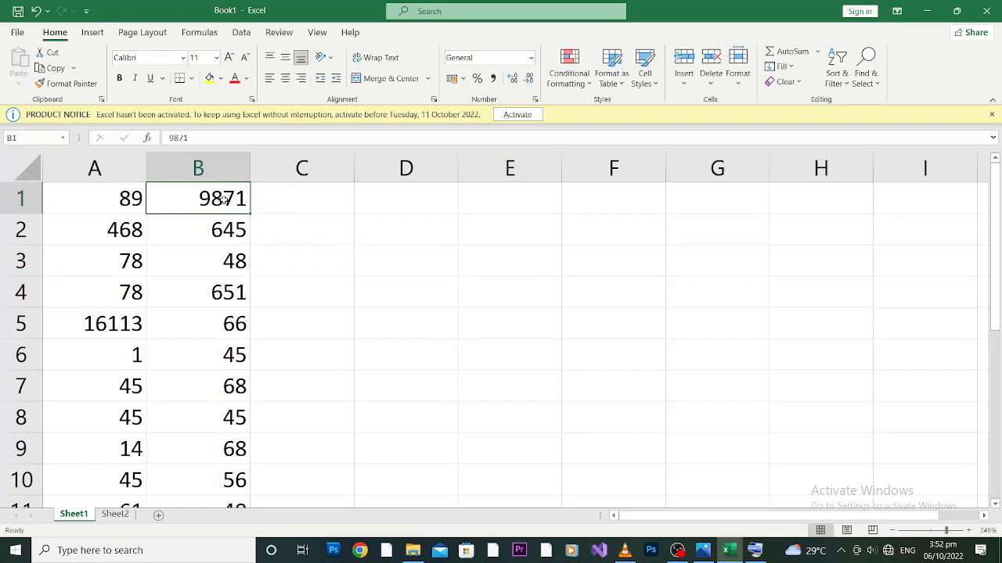
type("11111111")
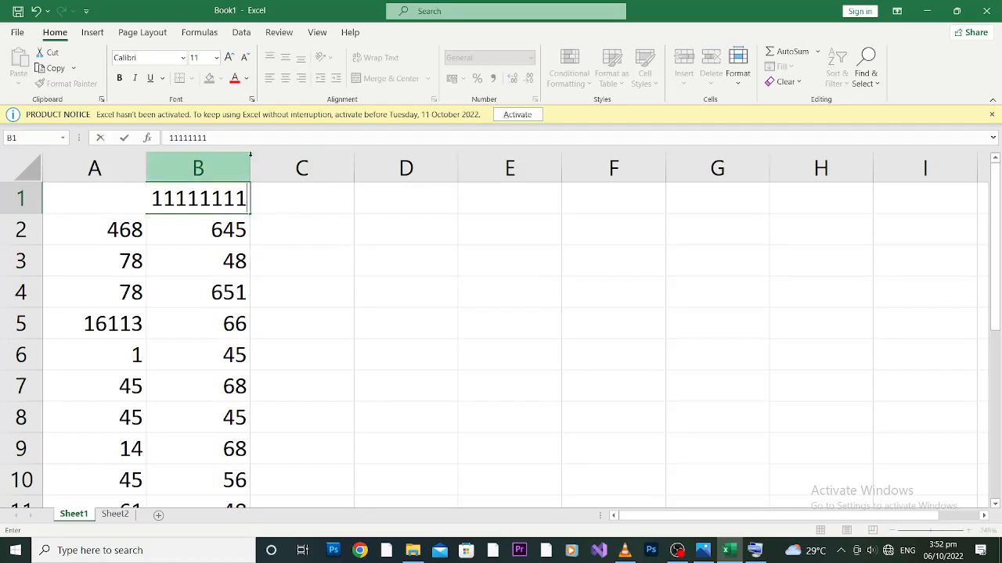
left_click(285, 209)
left_click_drag(250, 163, 280, 166)
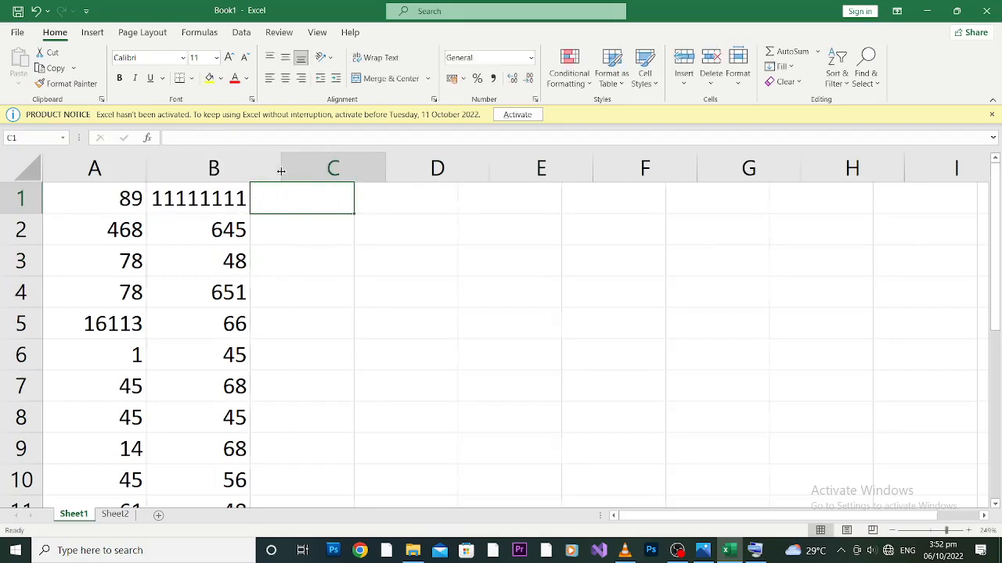
Step: Enter the formula =89+1111111 in cell C1
type("=")
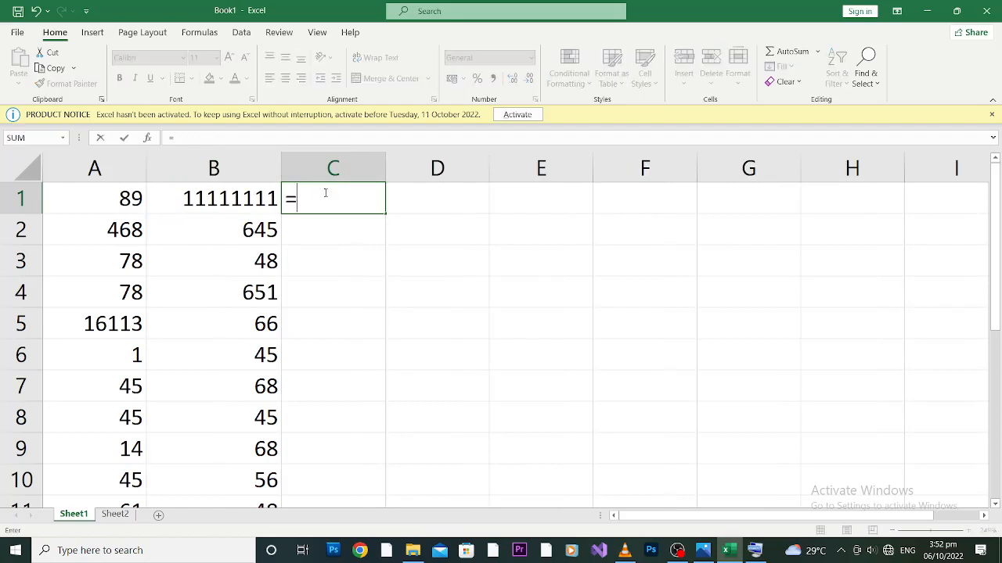
type("89+11111")
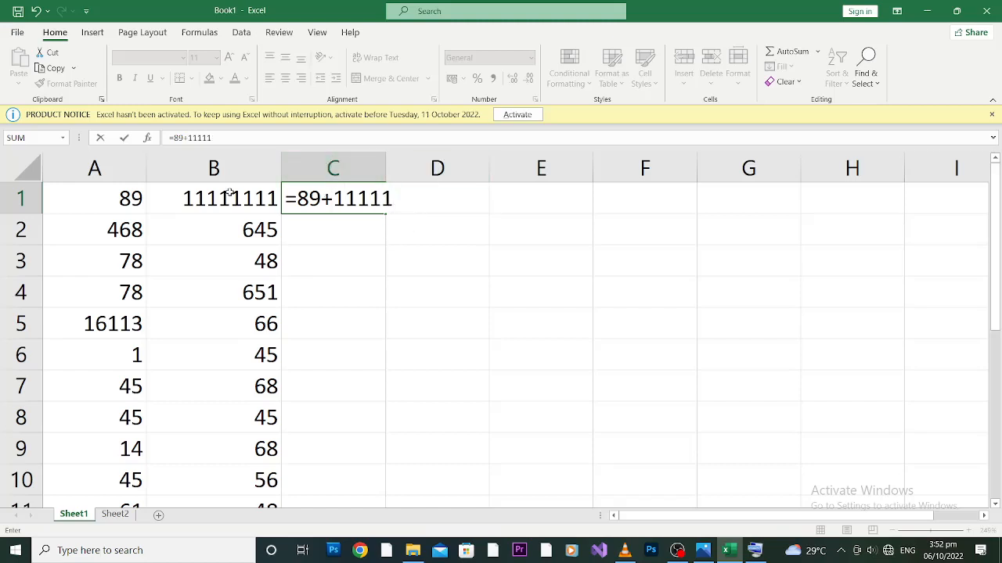
type("11")
key("Return")
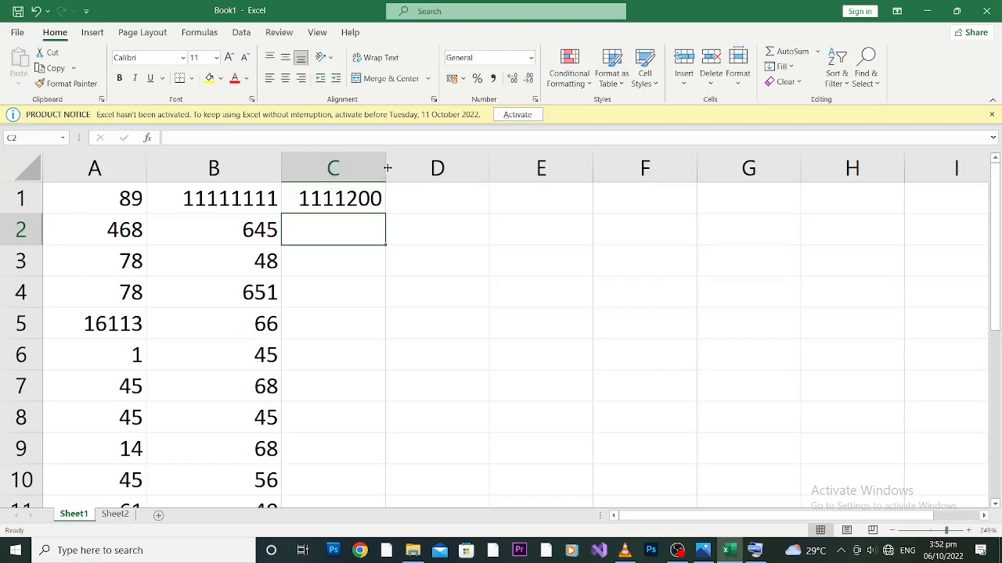
Step: Widen column C slightly and clear the formula from cell C1
left_click_drag(386, 168, 398, 169)
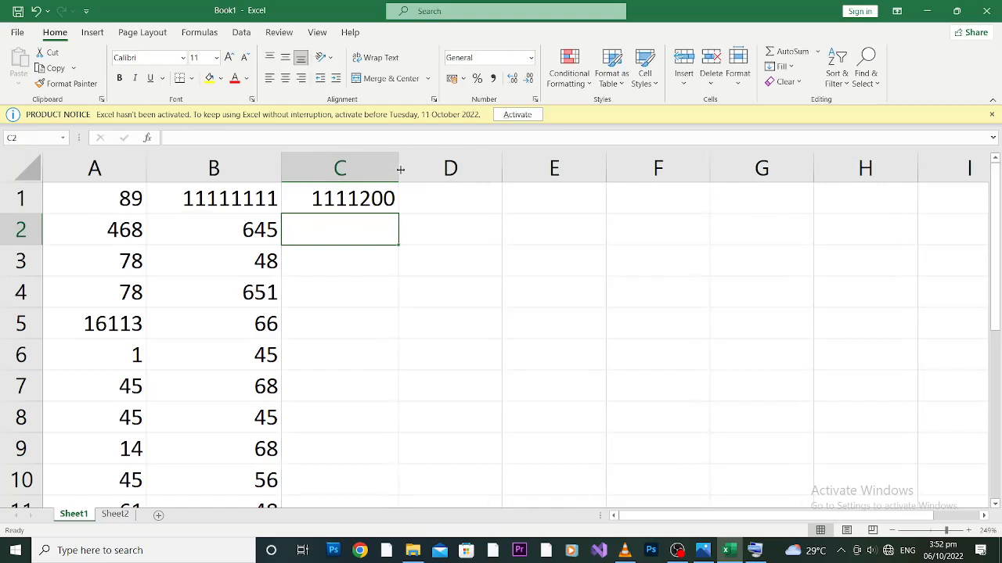
left_click(350, 197)
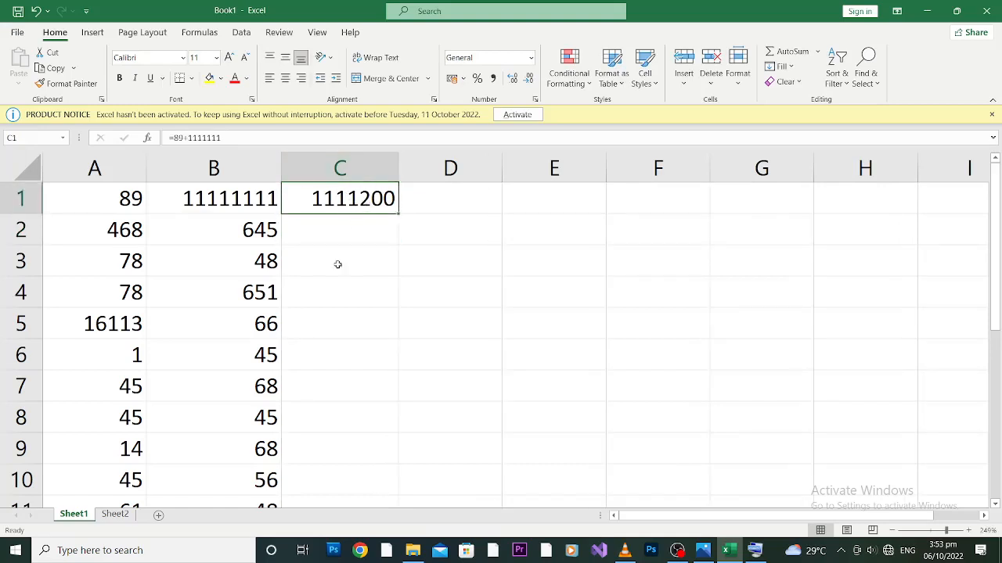
key("Delete")
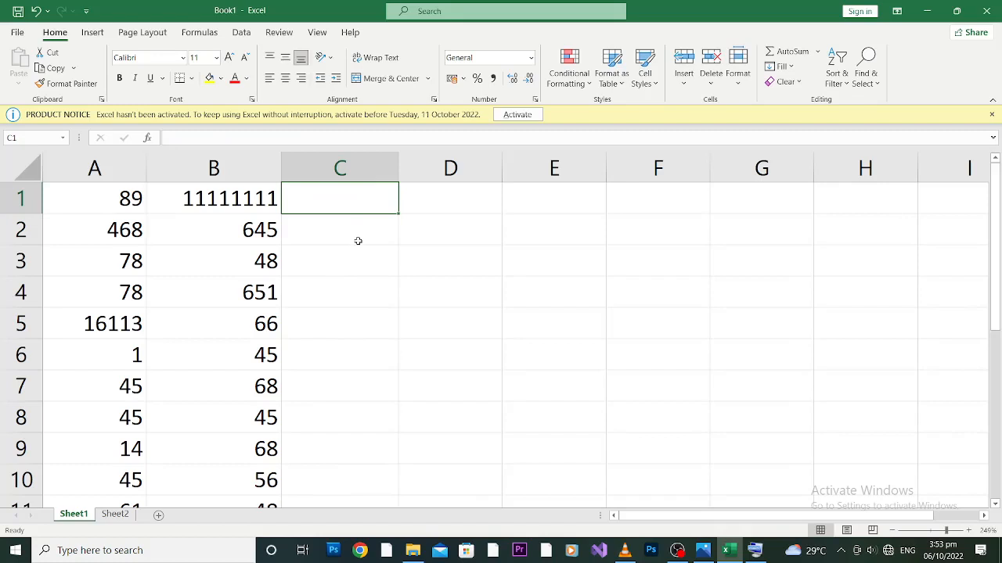
Step: Re-enter =89+1111111 in cell C1 and compare it with the number in cell B1
type("=89")
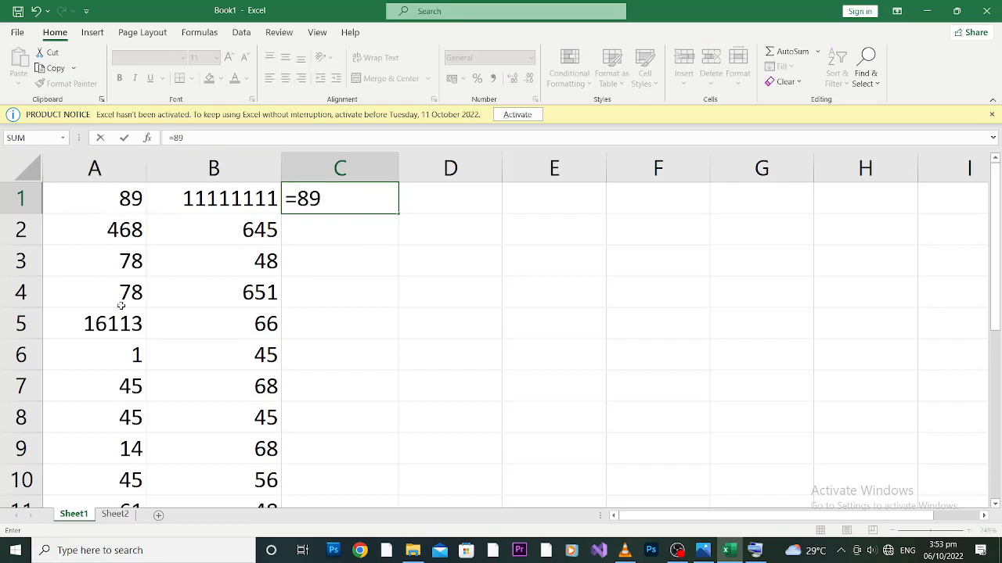
type("+1111111")
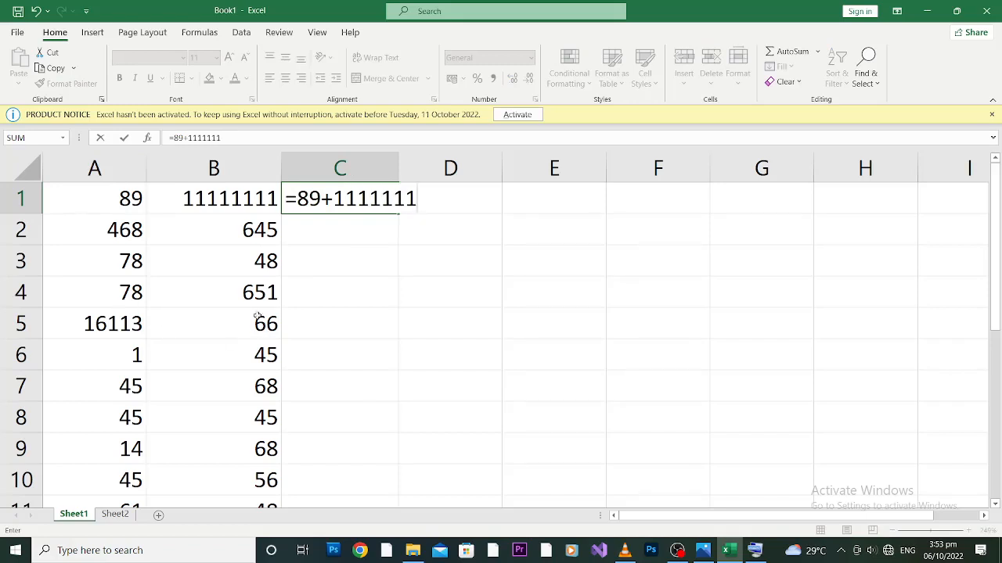
key("Return")
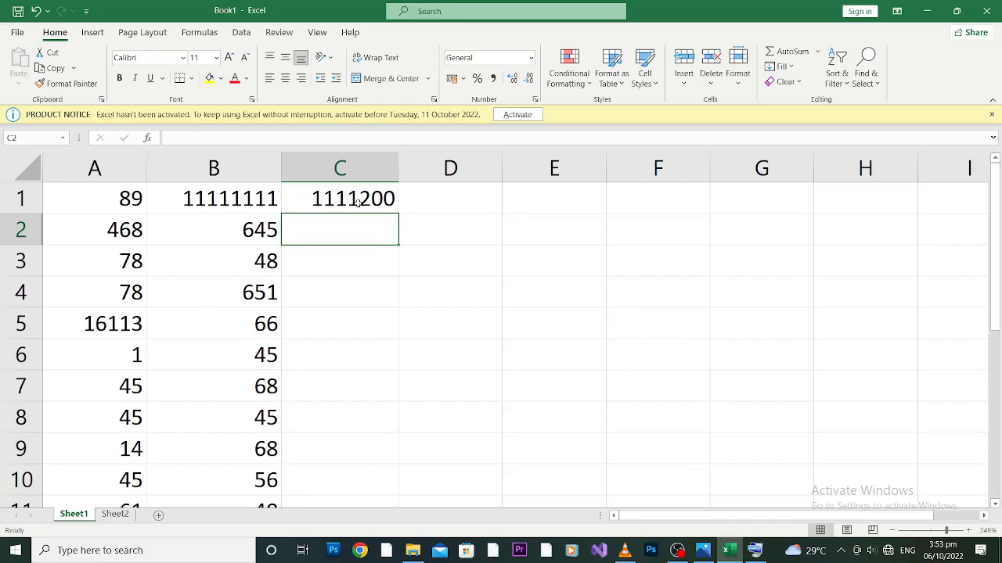
left_click(230, 203)
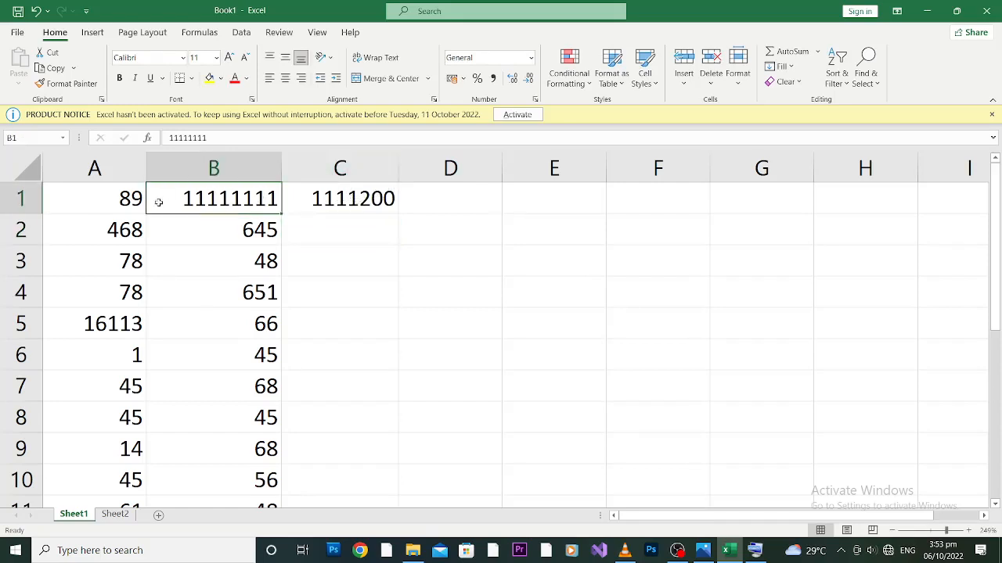
left_click(366, 199)
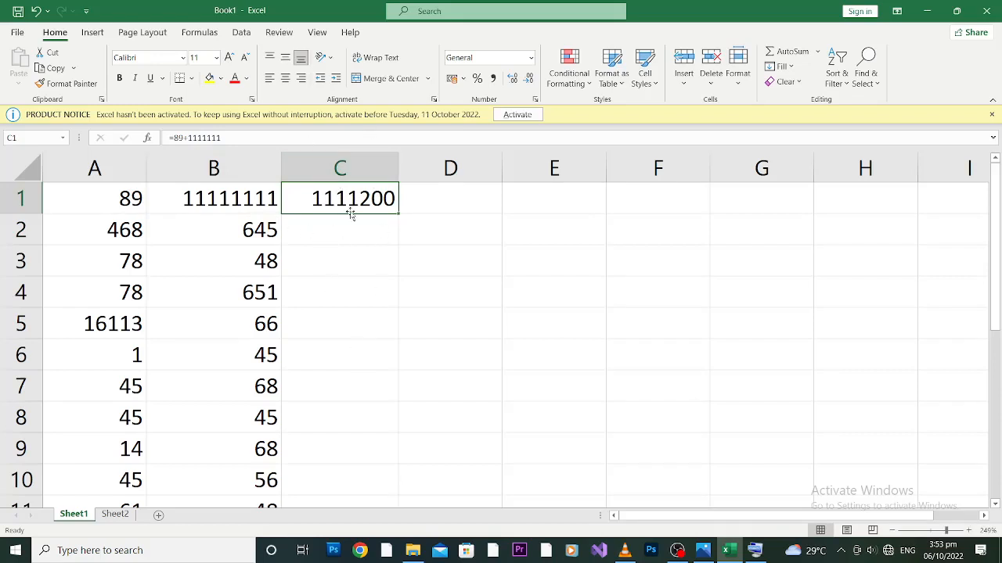
Step: Replace the typed-number addition in cell C1 with the cell-reference formula =A1+B1
key("XF86AudioLowerVolume")
key("Delete")
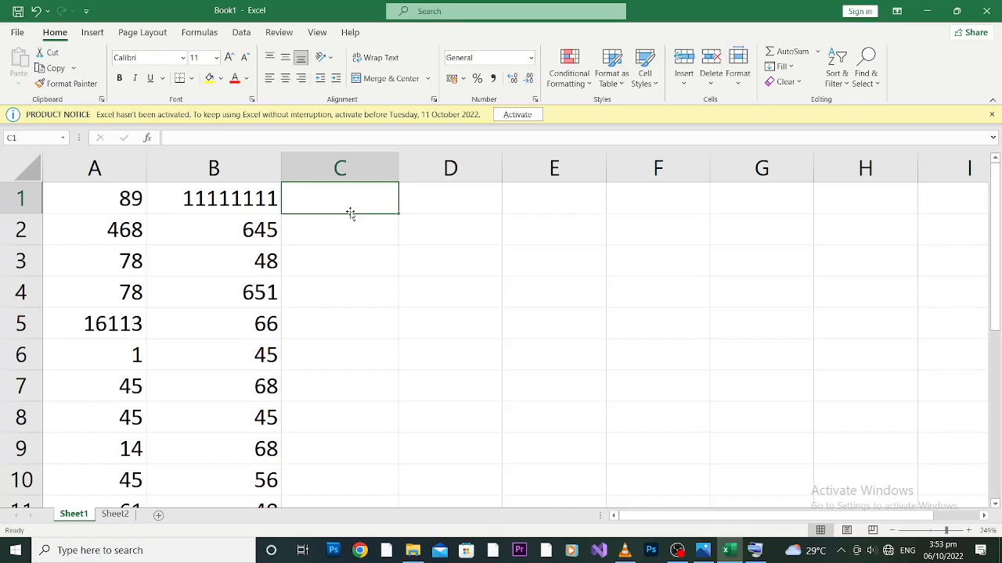
type("=")
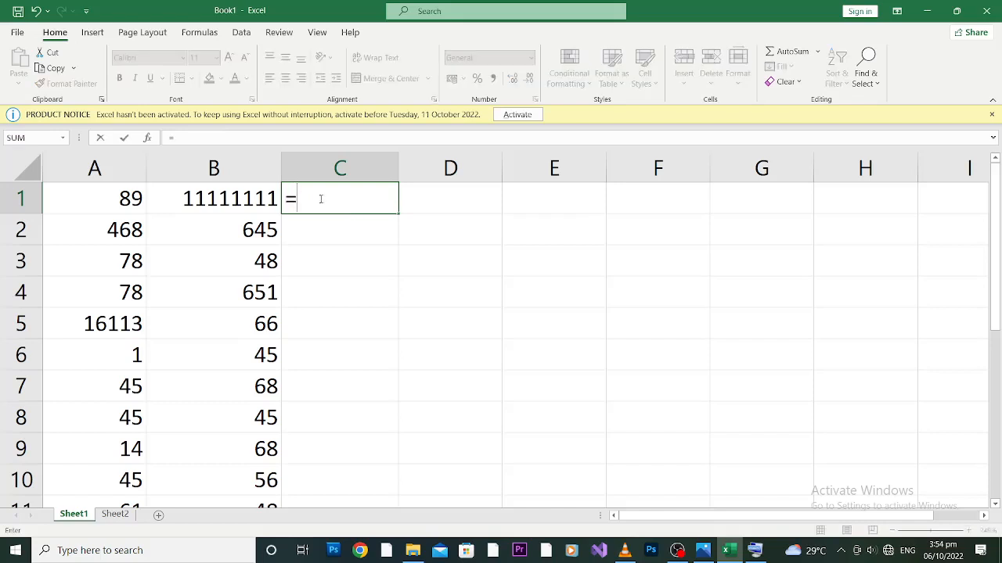
left_click(111, 202)
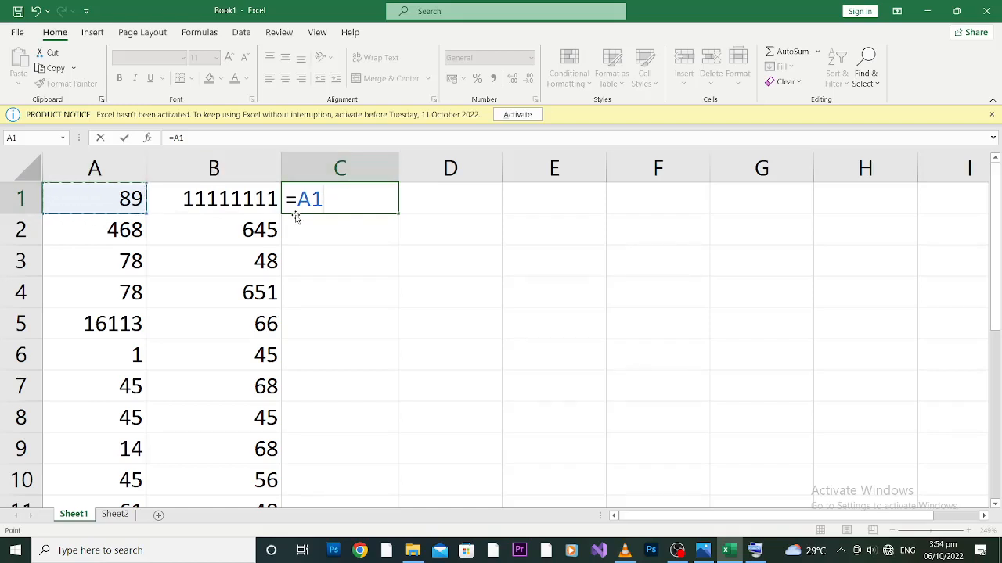
type("+")
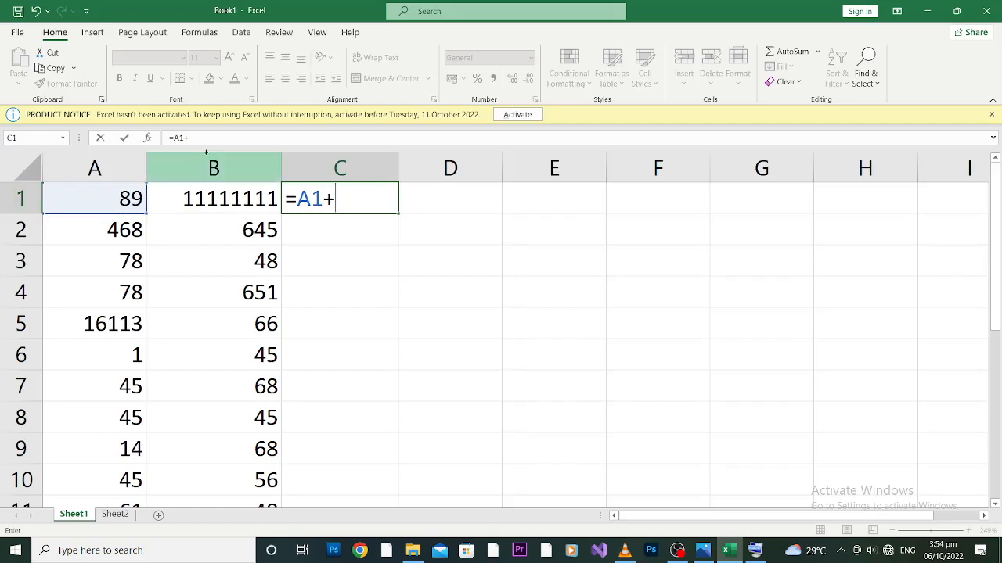
left_click(241, 198)
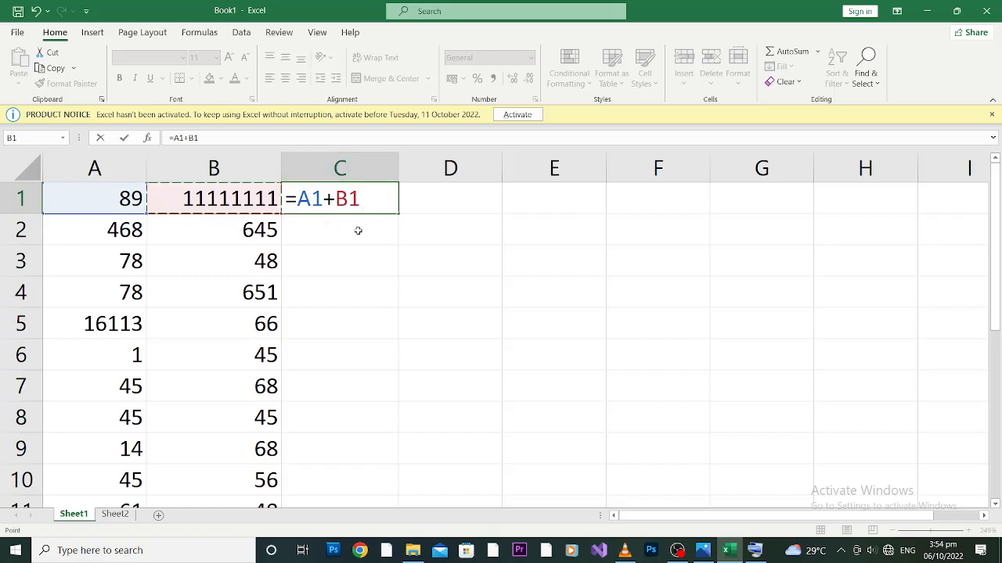
key("ctrl+Return")
key("Return")
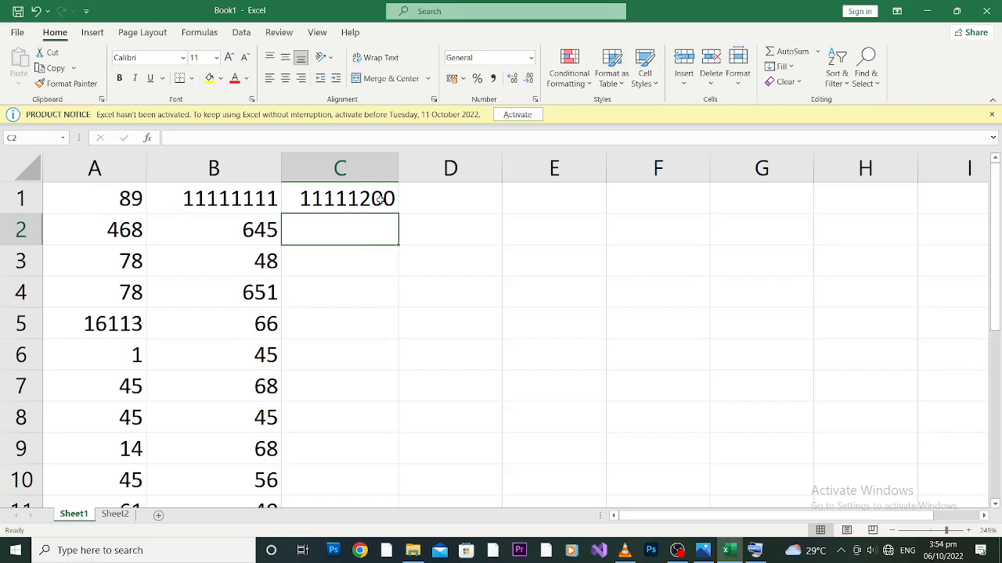
Step: Enter the cell-reference formula =A2+B2 in cell C2
type("=")
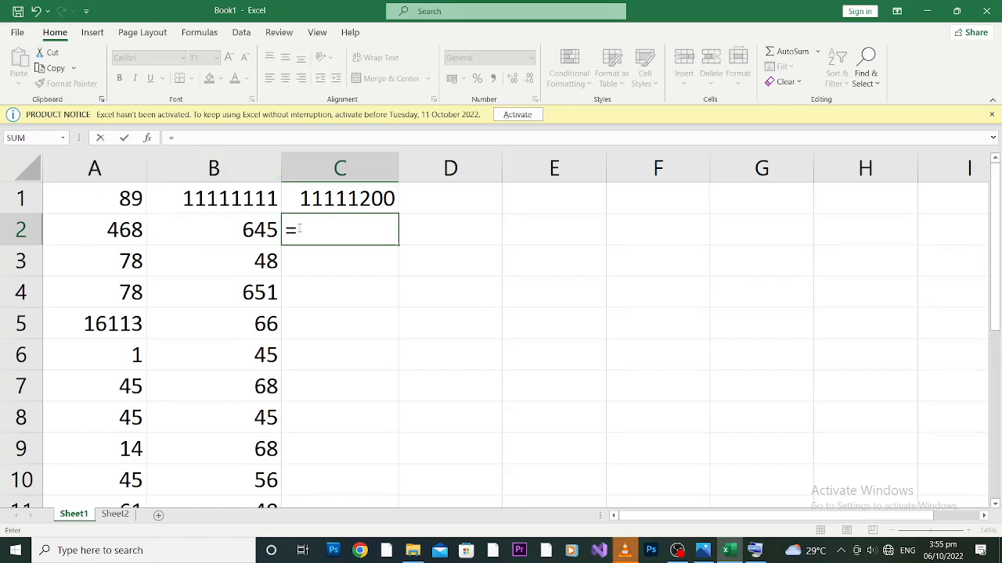
type("a")
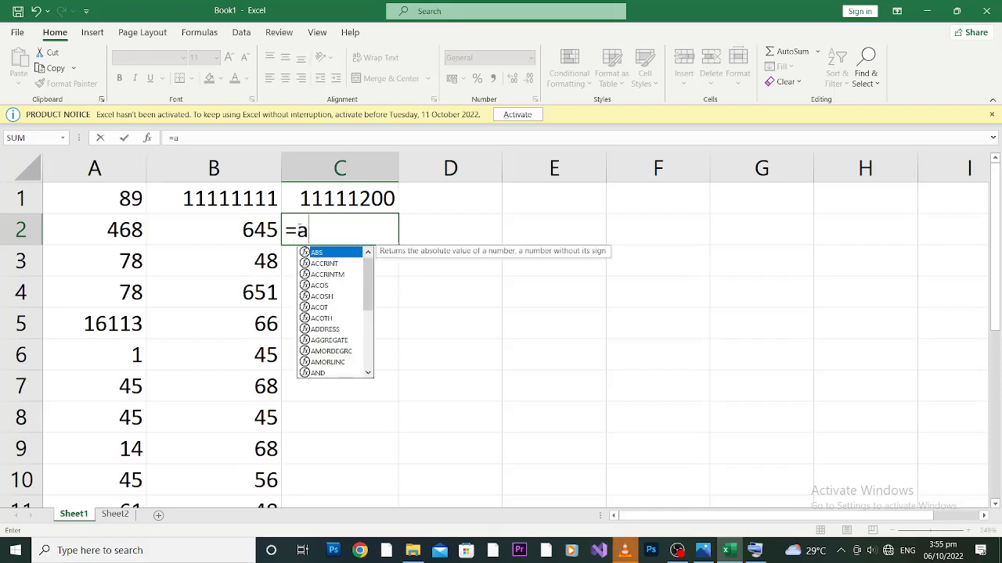
type("1")
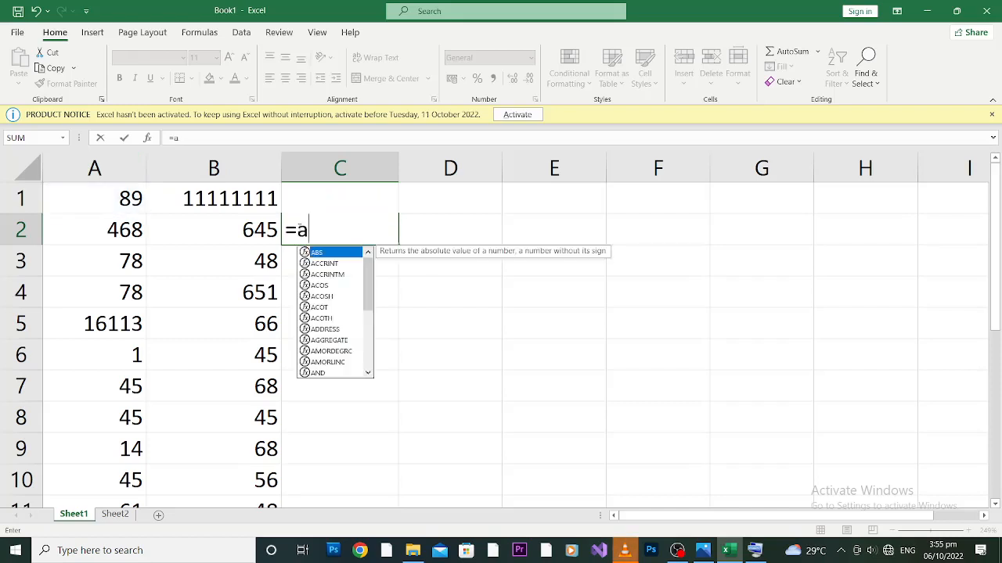
type("2")
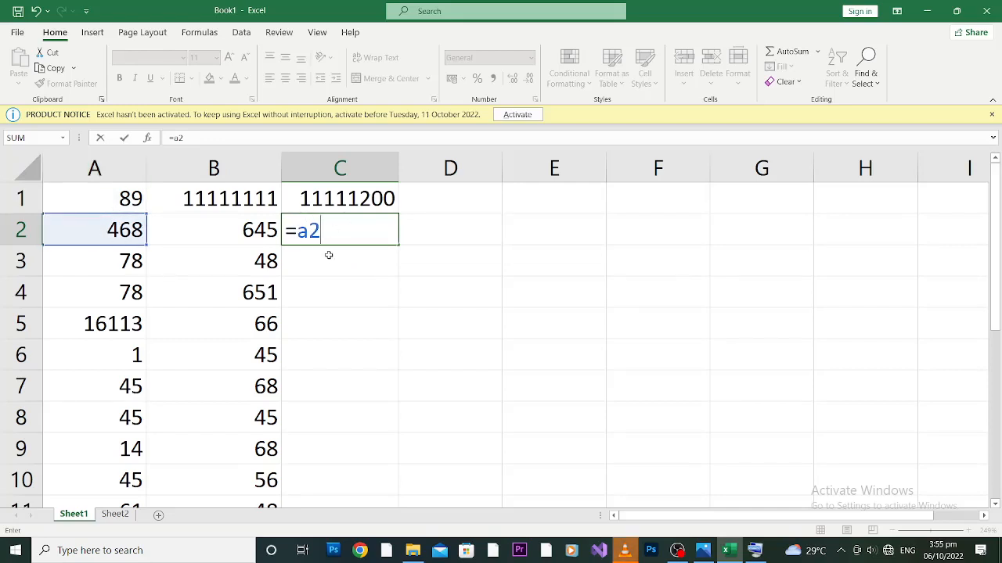
type("+")
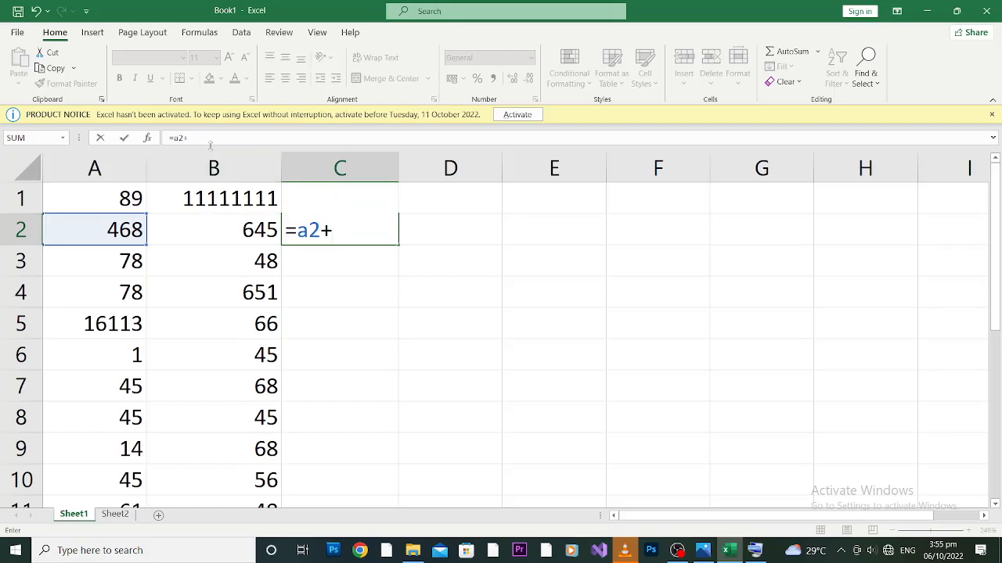
left_click(232, 230)
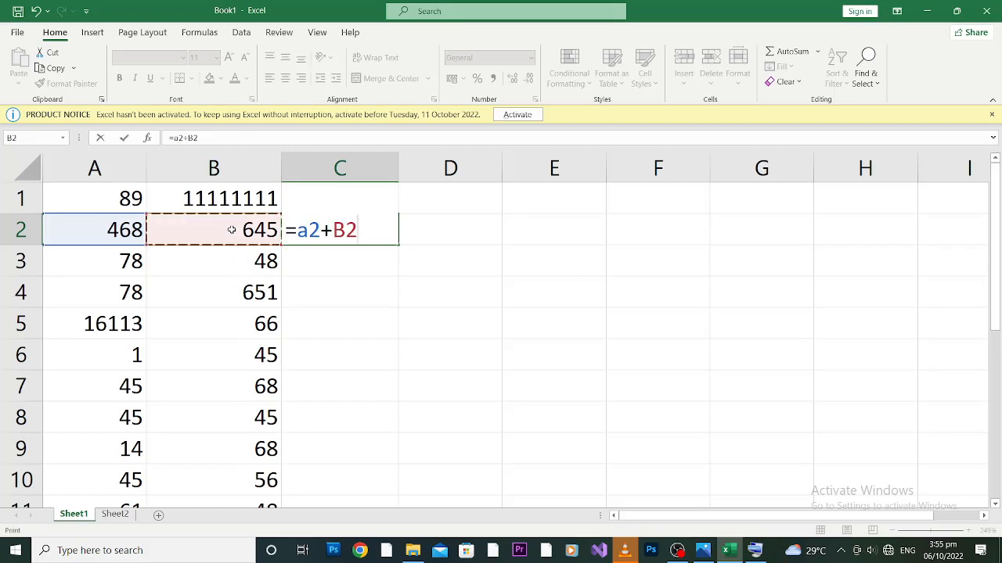
key("Return")
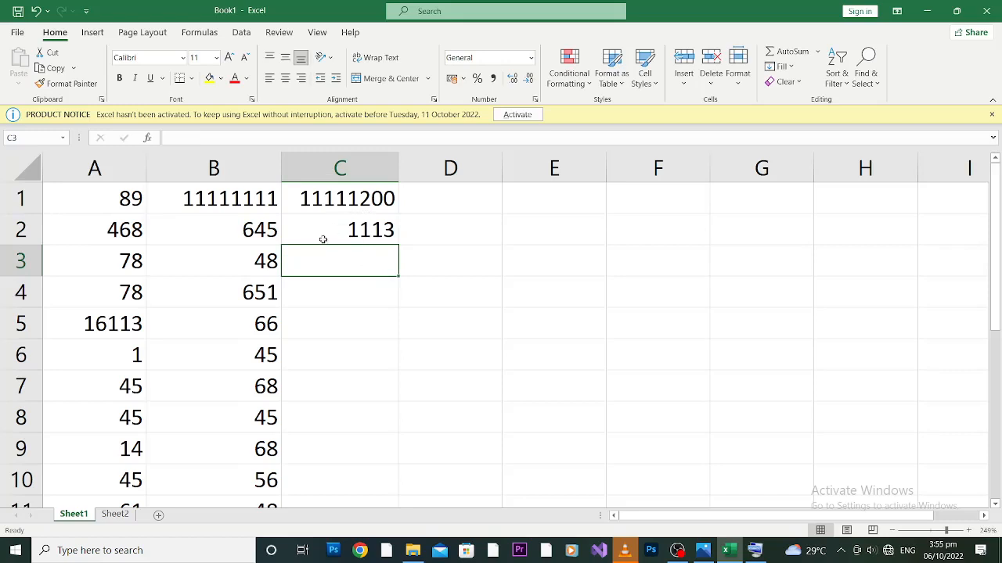
Step: Enter the typed-number formula =468+645 in cell D2 for comparison with C2, and clear D2 again
left_click(468, 225)
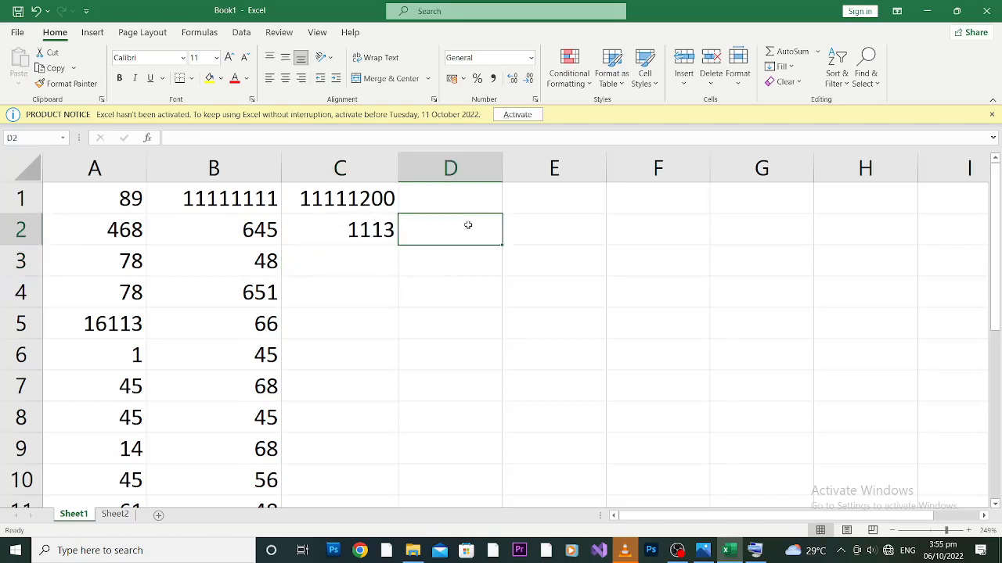
type("=4")
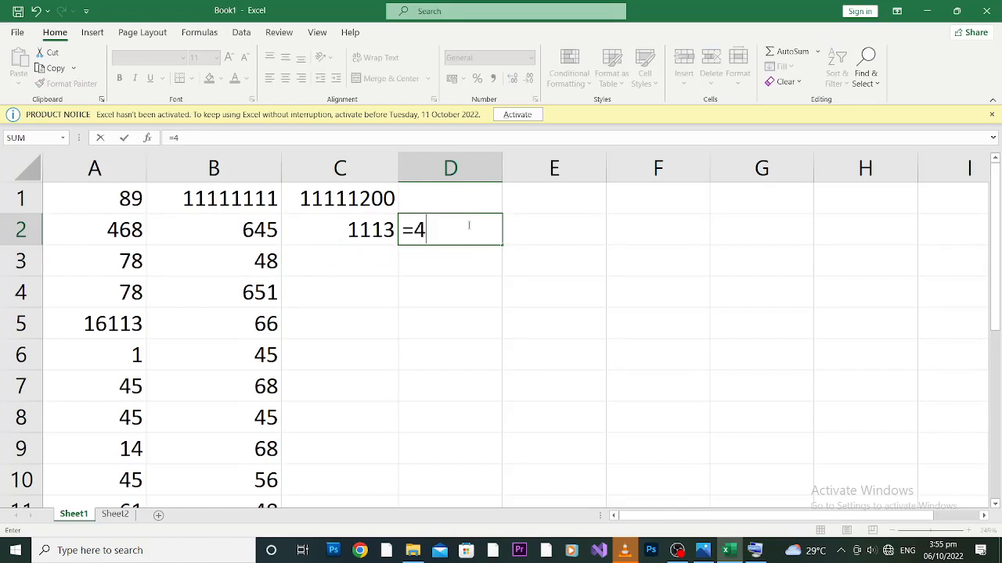
type("68+645")
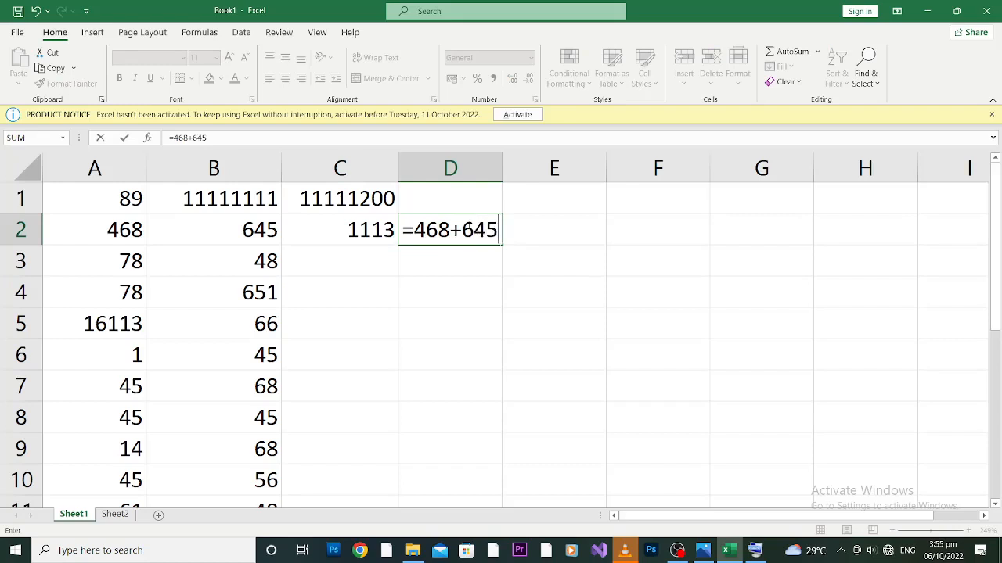
key("Return")
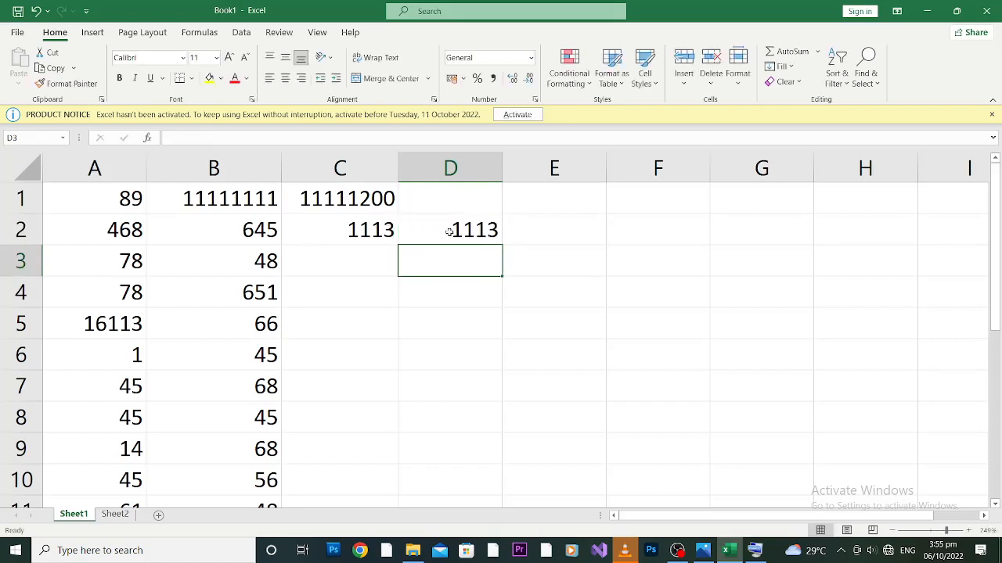
left_click(474, 227)
key("Delete")
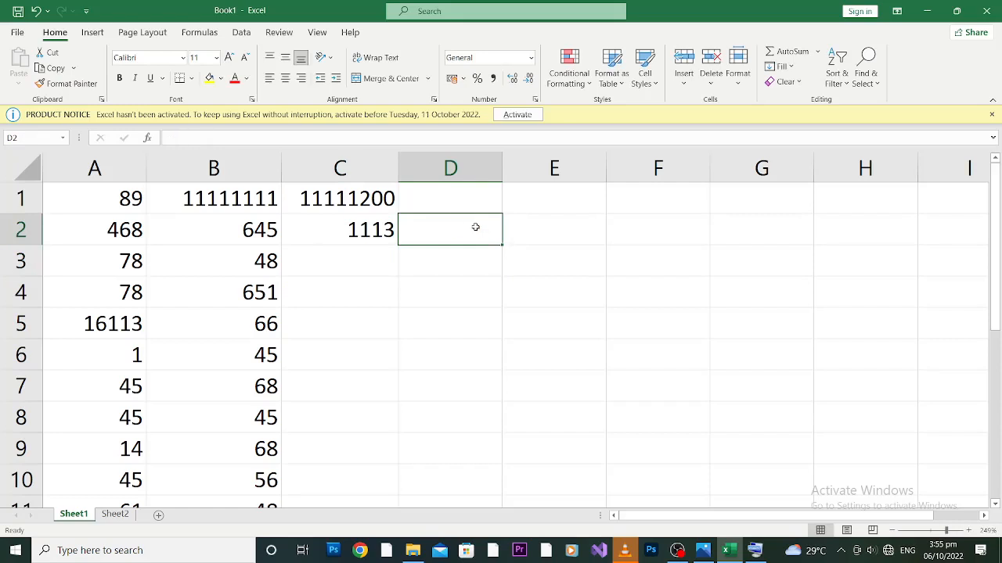
Step: Enter the cell-reference formula =A3+B3 in cell C3
left_click(377, 258)
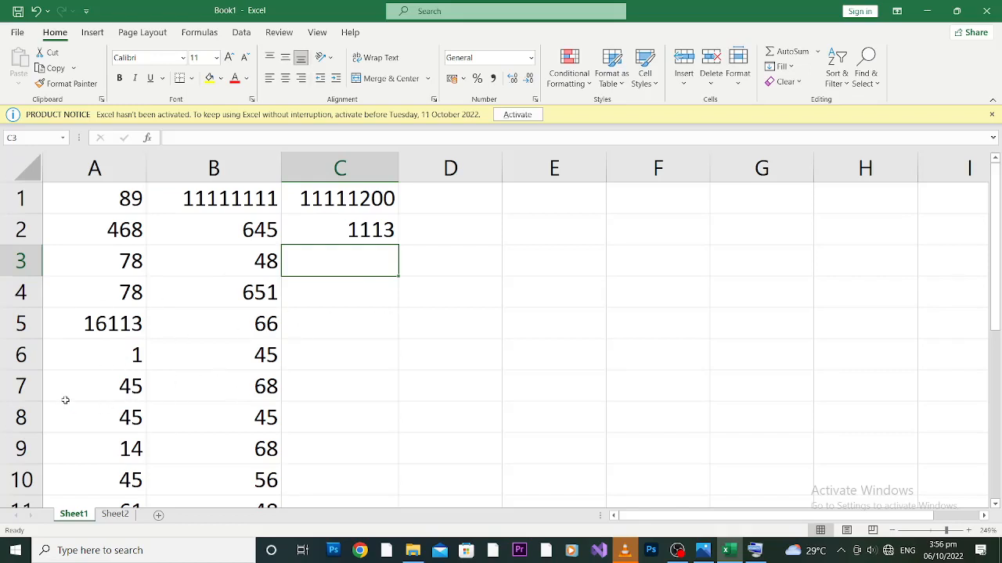
left_click(110, 296)
left_click(275, 283)
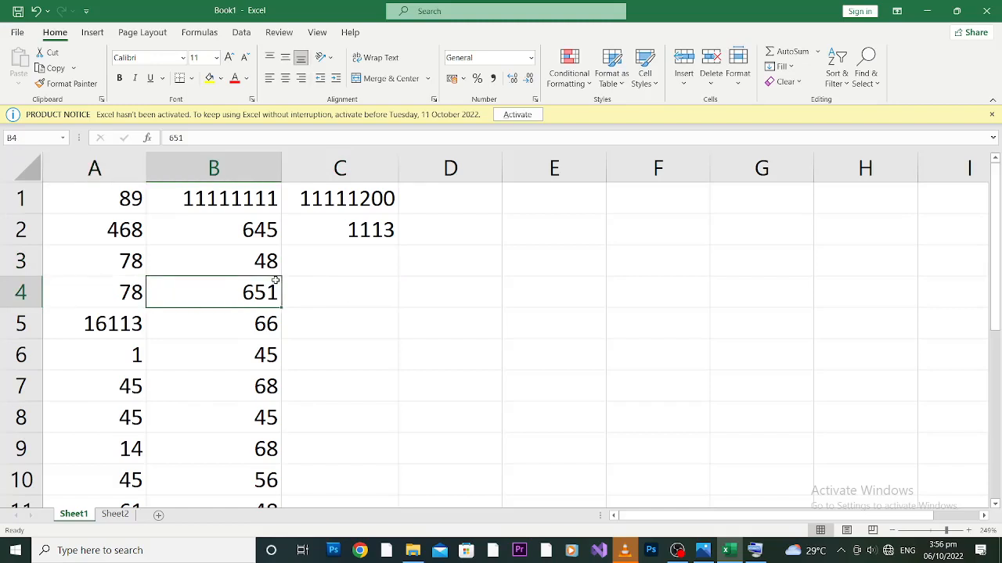
left_click(359, 271)
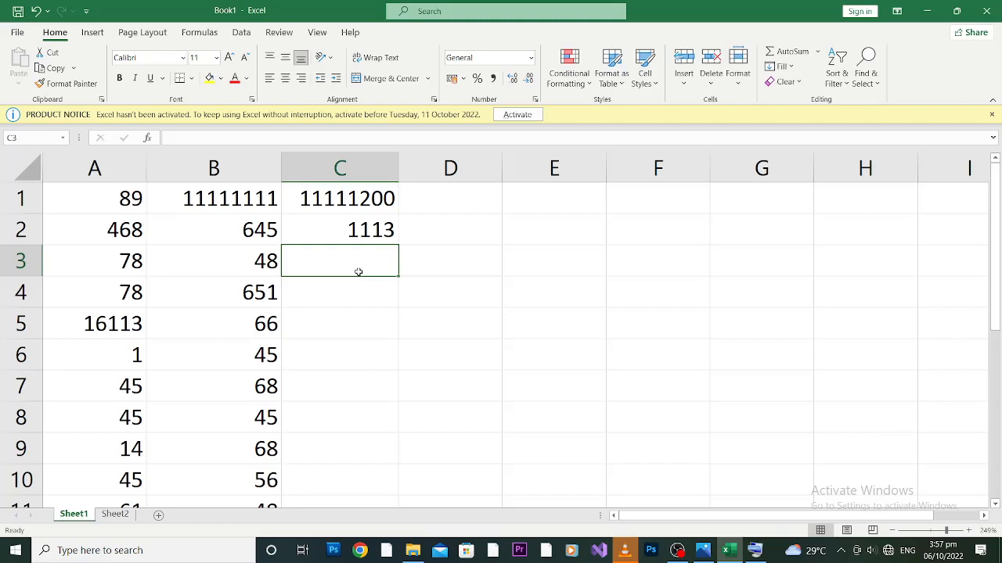
type("=")
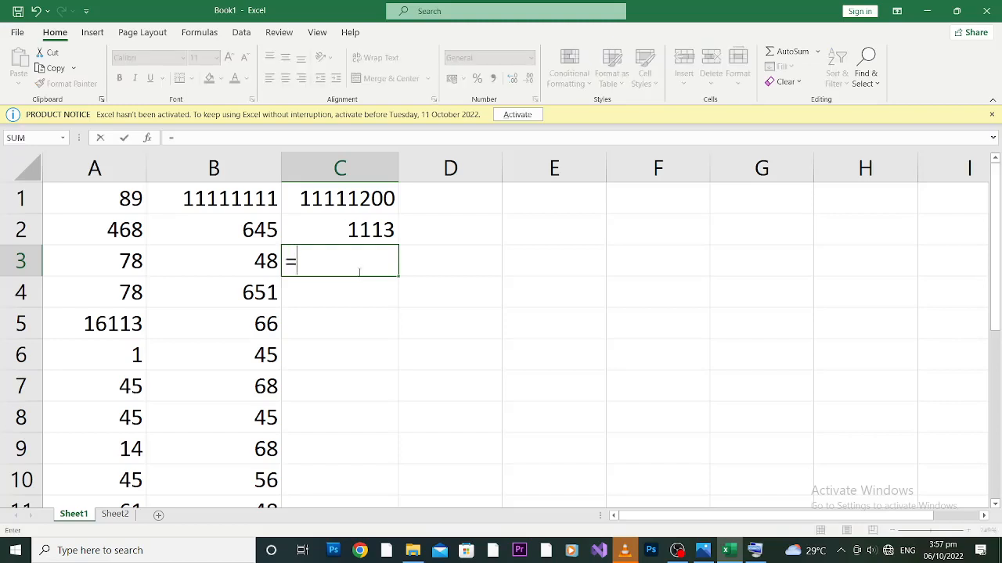
type("a")
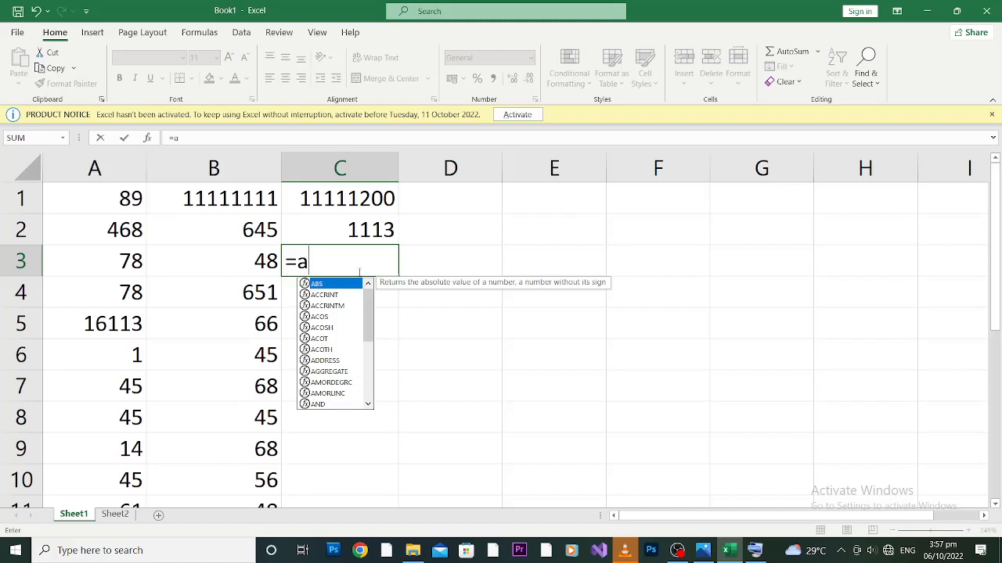
type("3+")
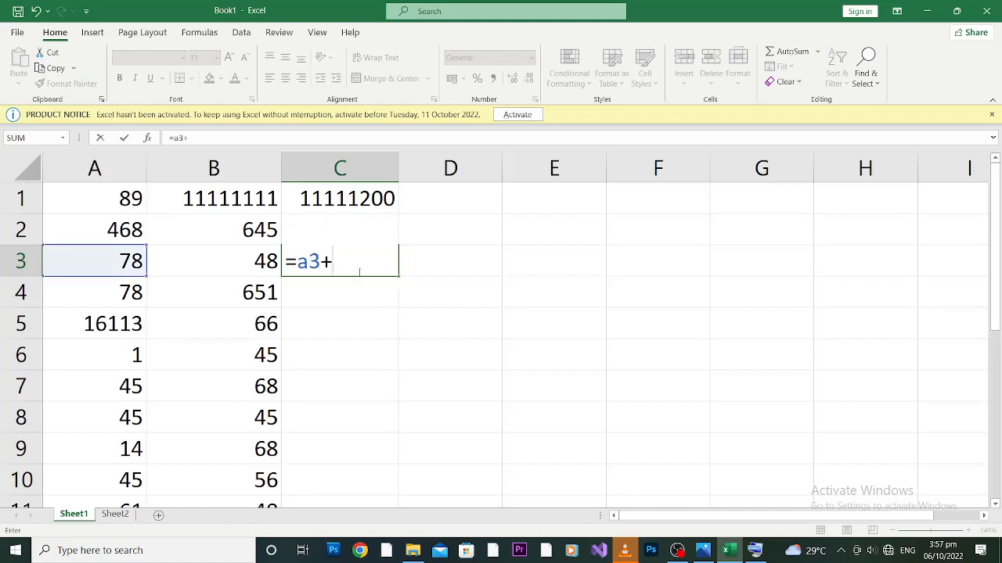
type("b")
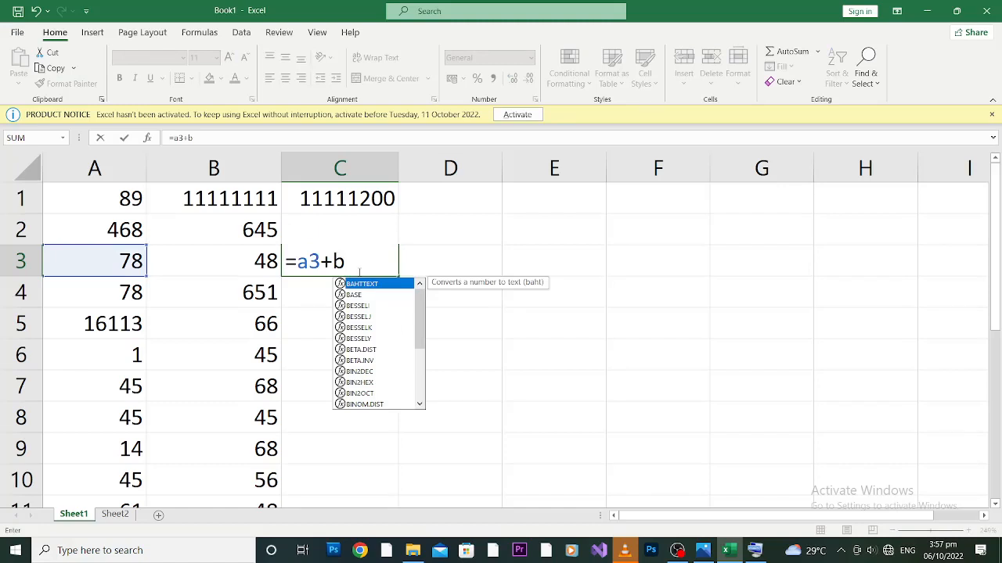
type("3")
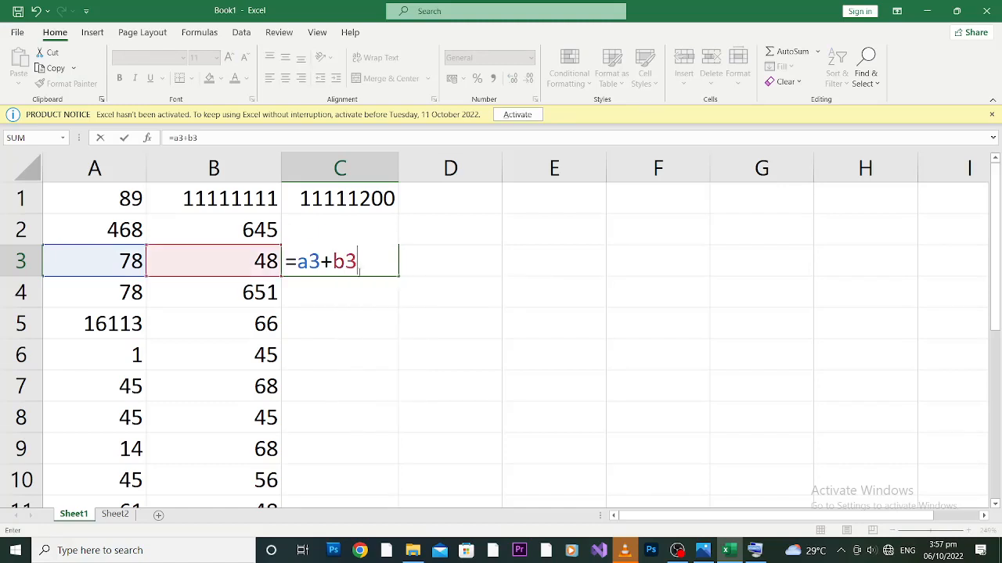
key("Return")
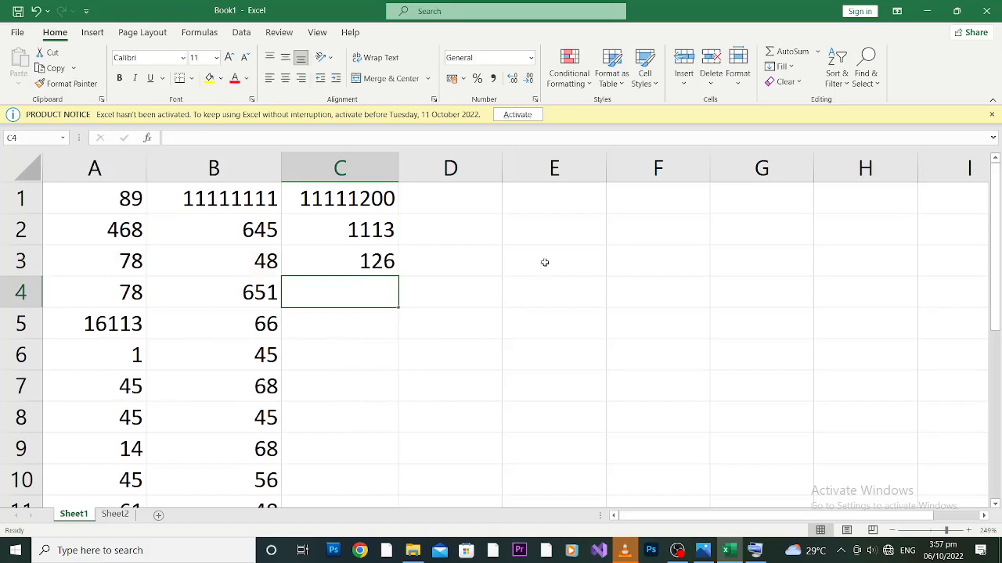
Step: Fill the addition formula from cell C3 down column C through row 14
left_click_drag(995, 233, 1001, 201)
left_click(352, 264)
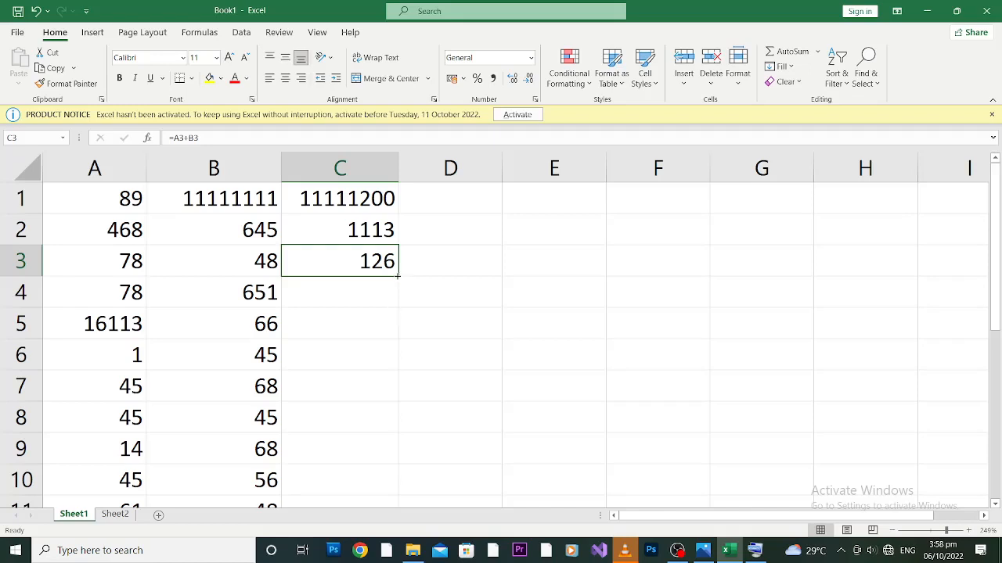
left_click_drag(397, 275, 393, 504)
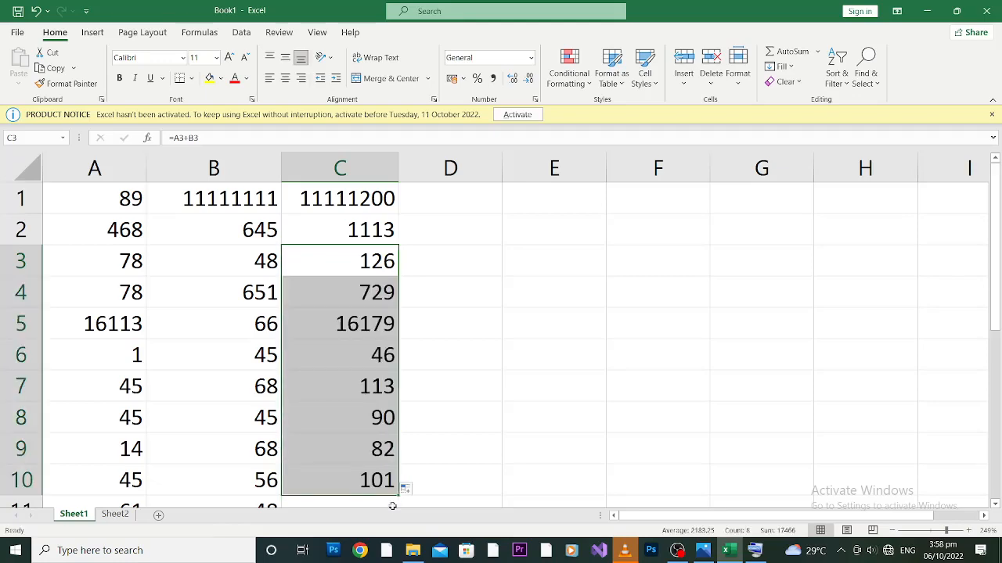
left_click_drag(996, 196, 996, 209)
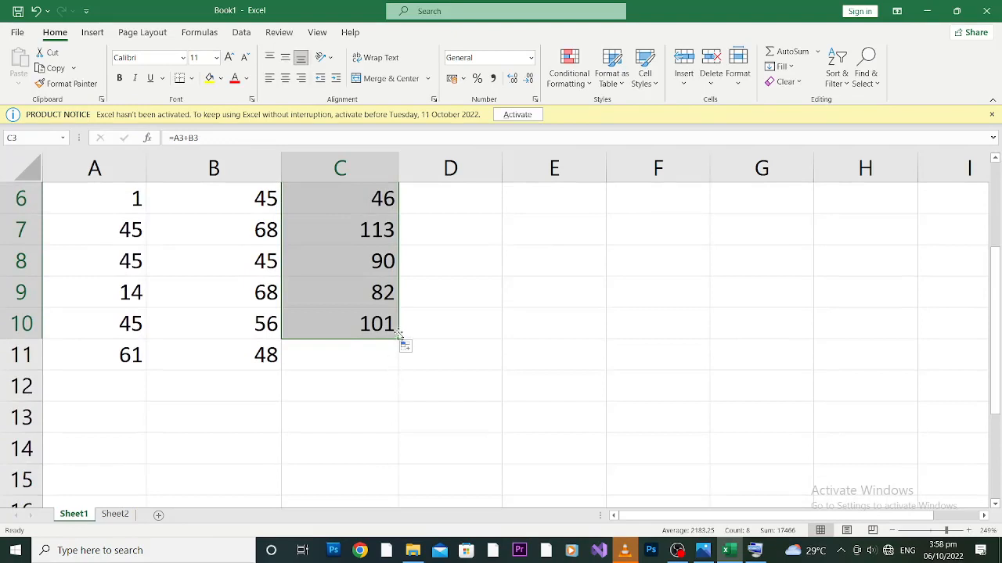
left_click_drag(398, 341, 396, 467)
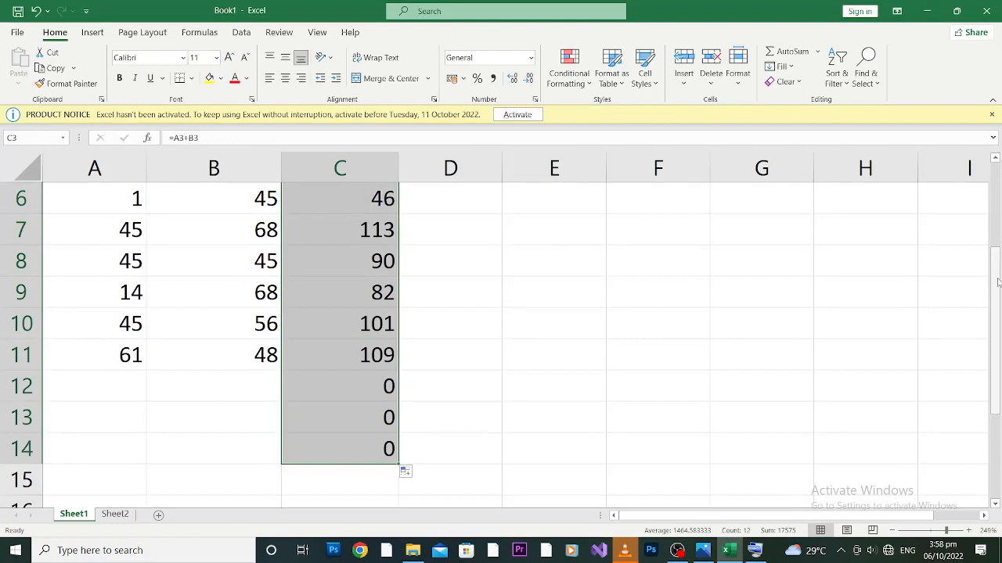
Step: Move the filled formula range C3:C14 three rows down to C6:C17 and check its new position
left_click_drag(995, 258, 996, 291)
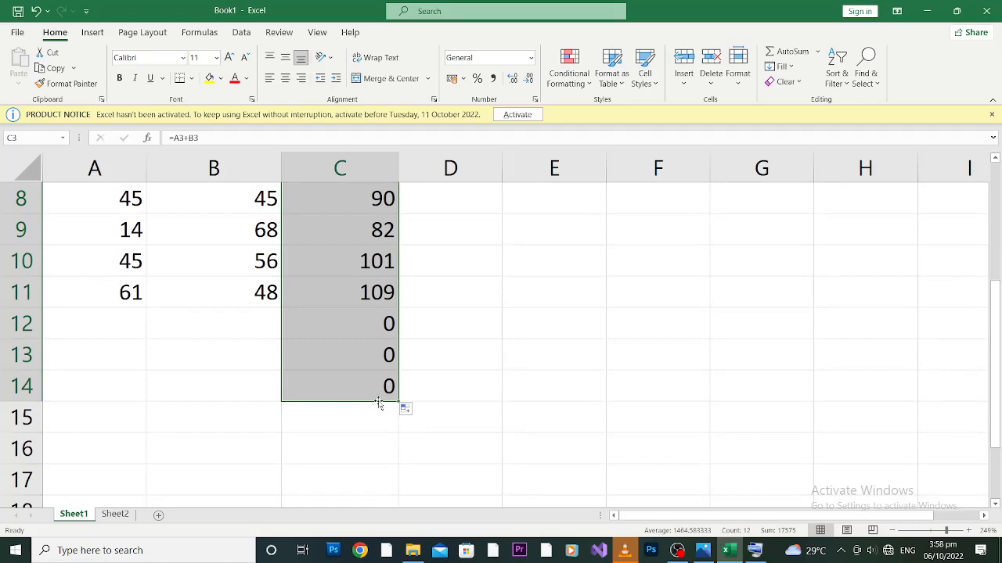
left_click_drag(378, 404, 360, 497)
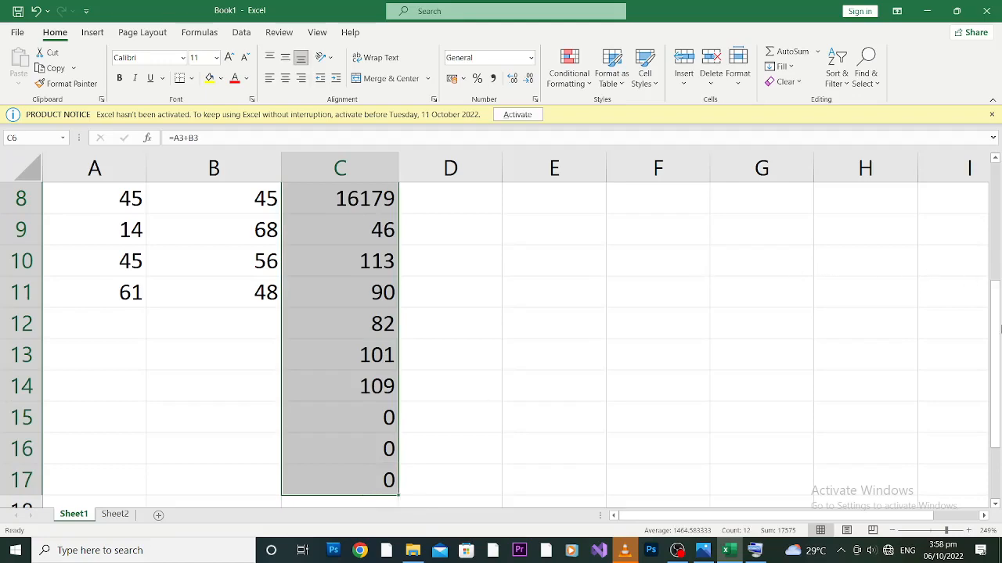
left_click_drag(997, 331, 995, 333)
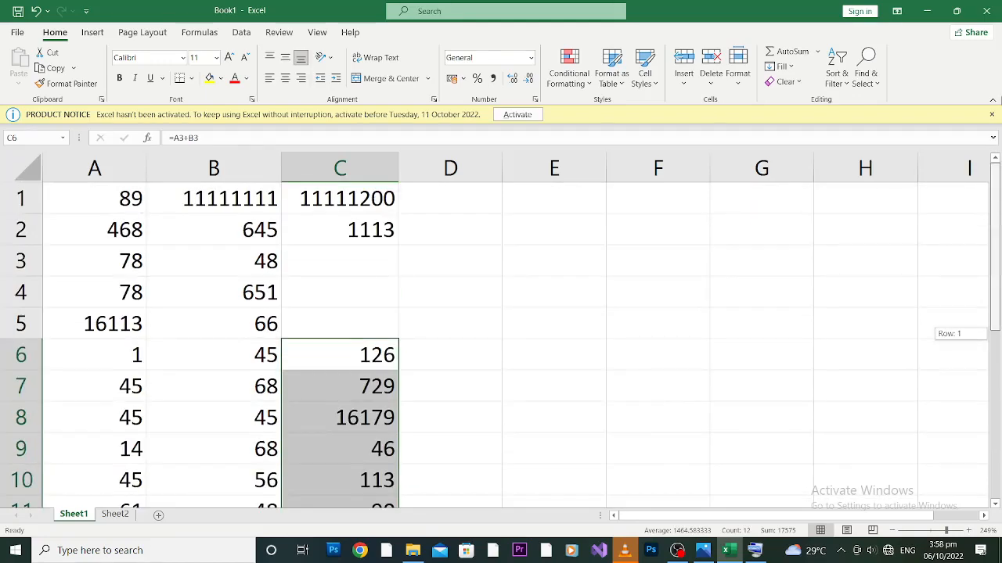
left_click_drag(982, 209, 1000, 174)
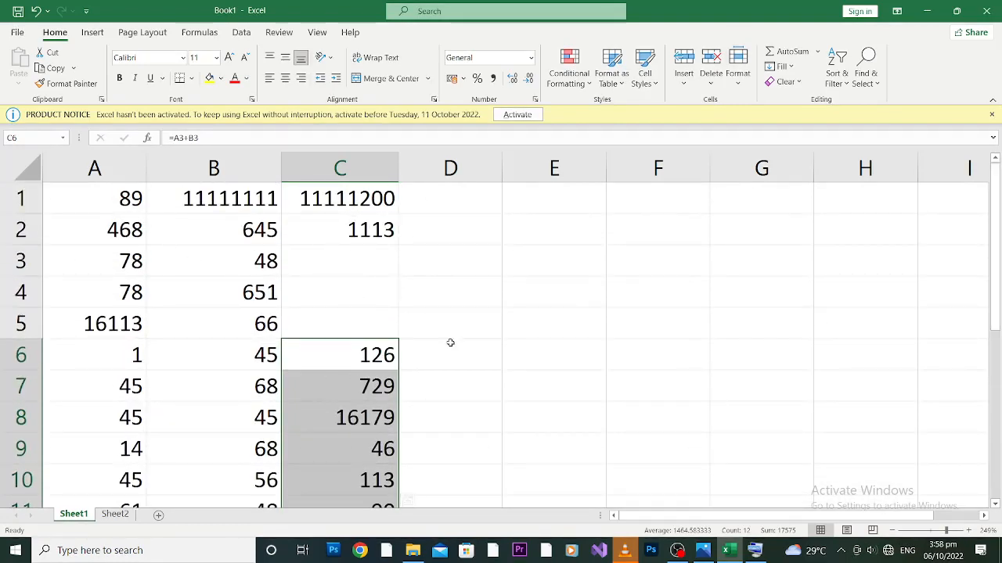
left_click_drag(994, 317, 994, 362)
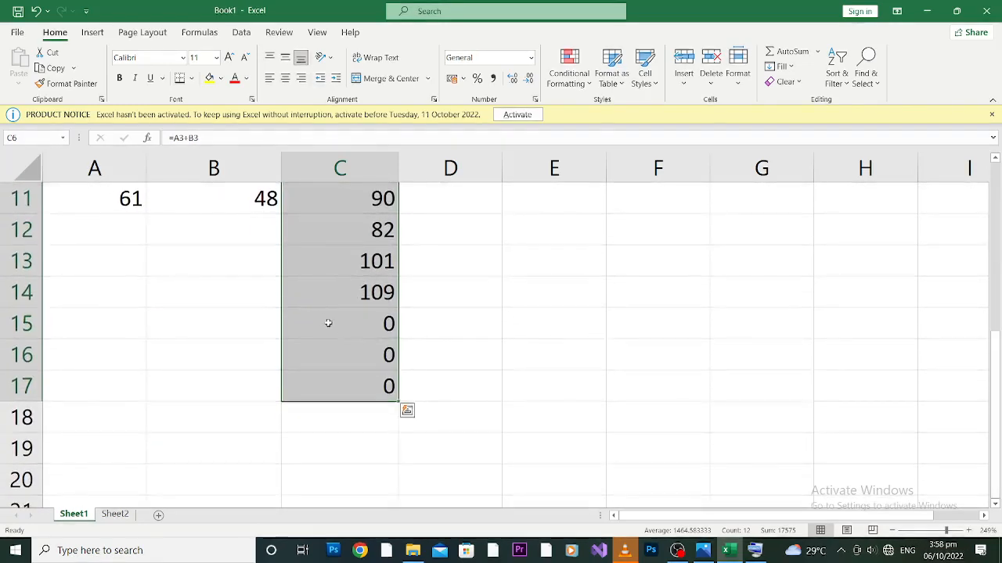
Step: Move the formula in cell C17 down one row to cell C18
left_click(358, 410)
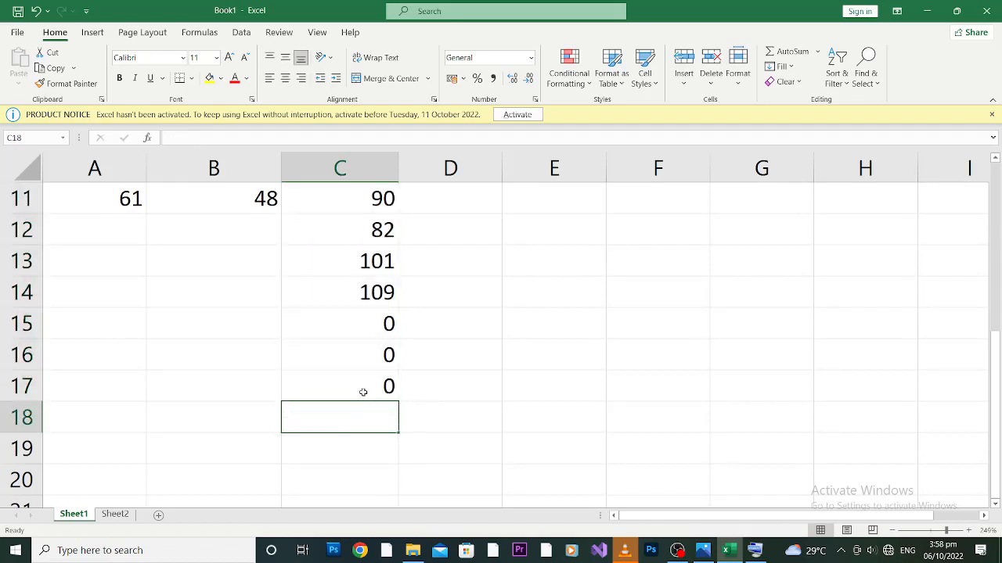
left_click(363, 393)
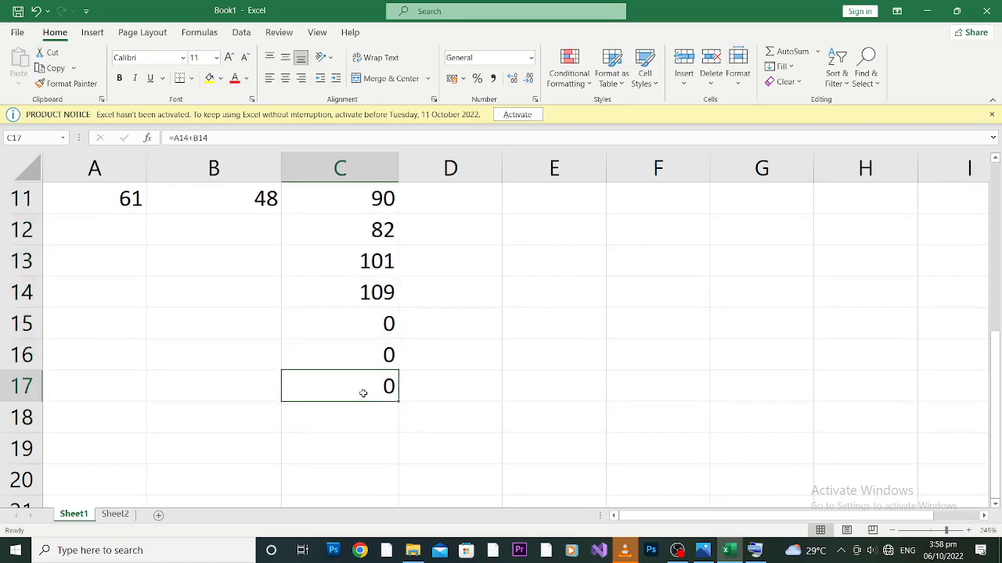
left_click_drag(363, 392, 357, 444)
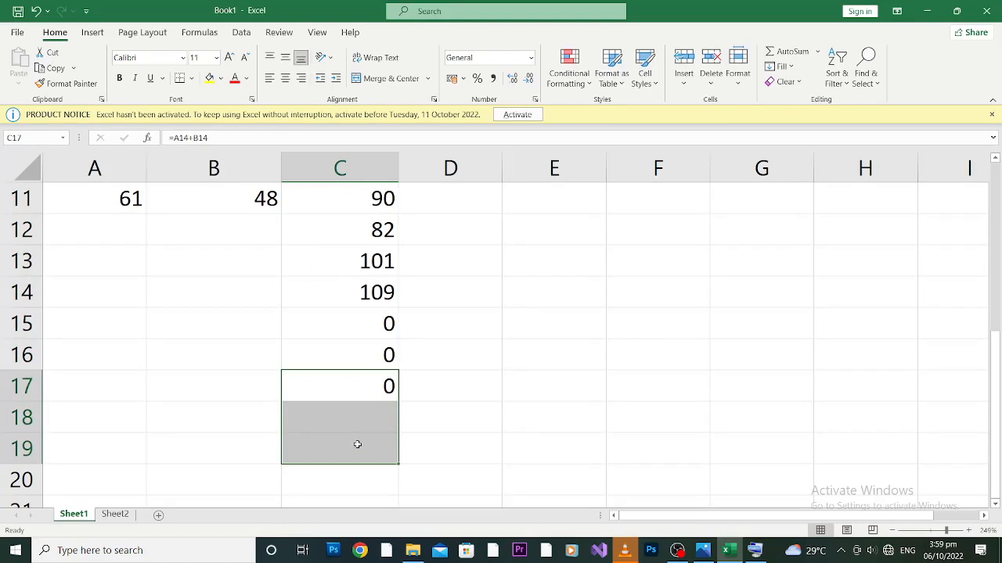
left_click(362, 389)
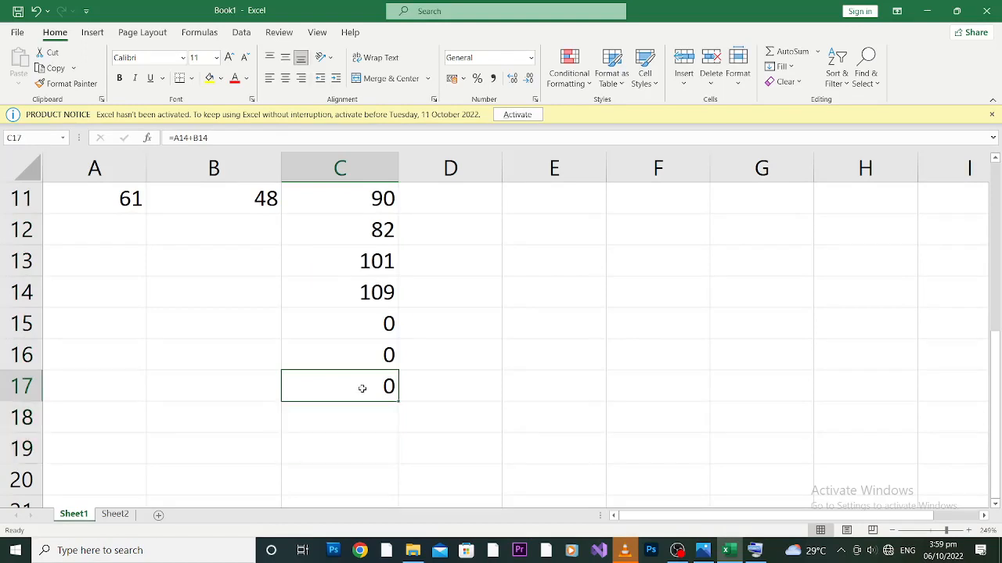
left_click_drag(362, 389, 350, 458)
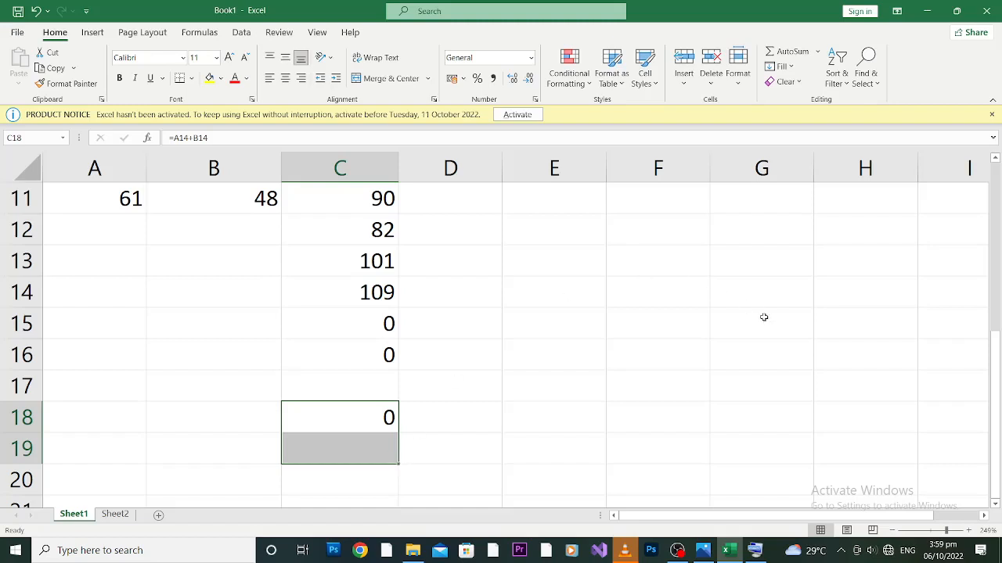
Step: Select cell C6 and demonstrate the undo key combination on the On-Screen Keyboard, hiding the keyboard when done
scroll(998, 352, "up", 1)
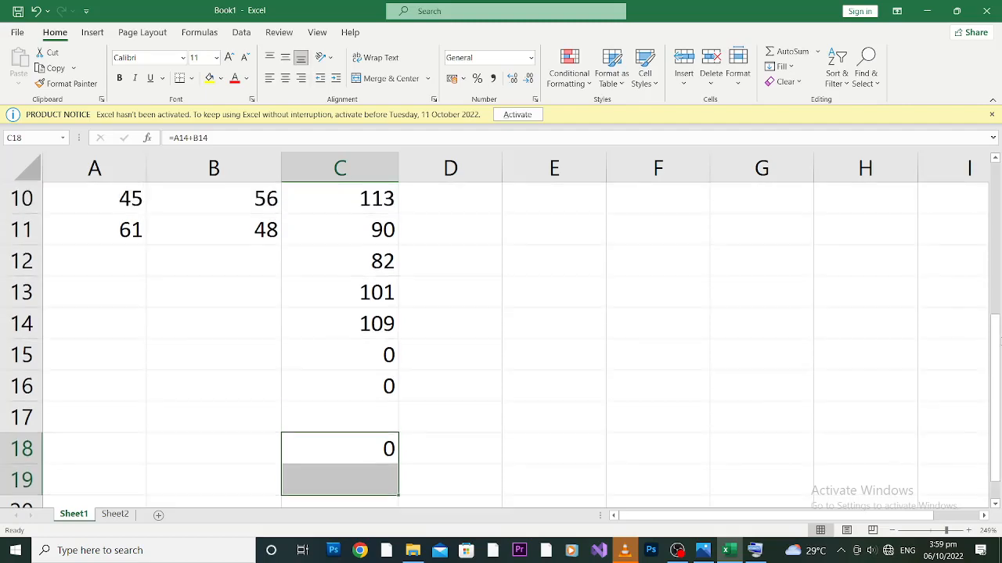
left_click_drag(947, 532, 932, 533)
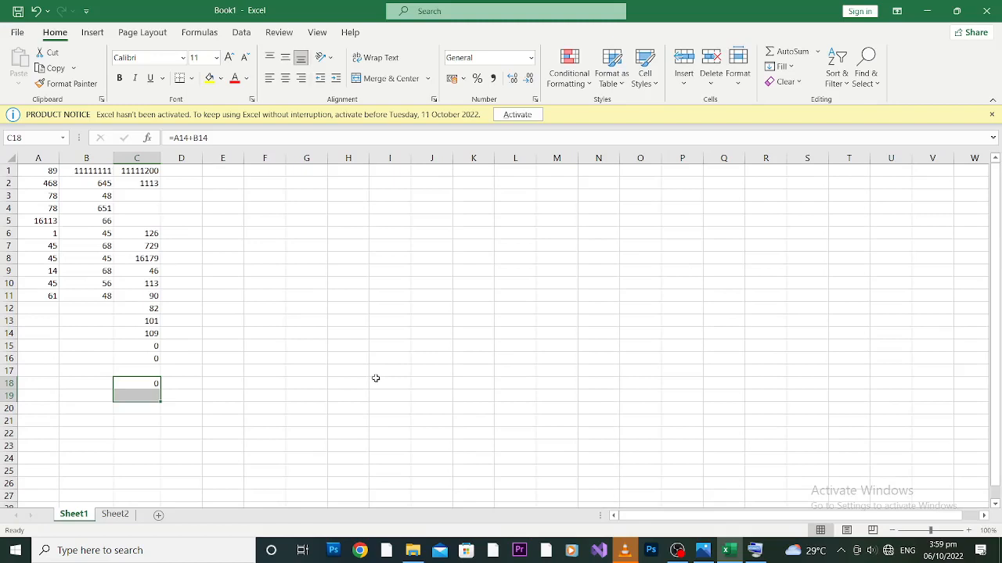
left_click(149, 232)
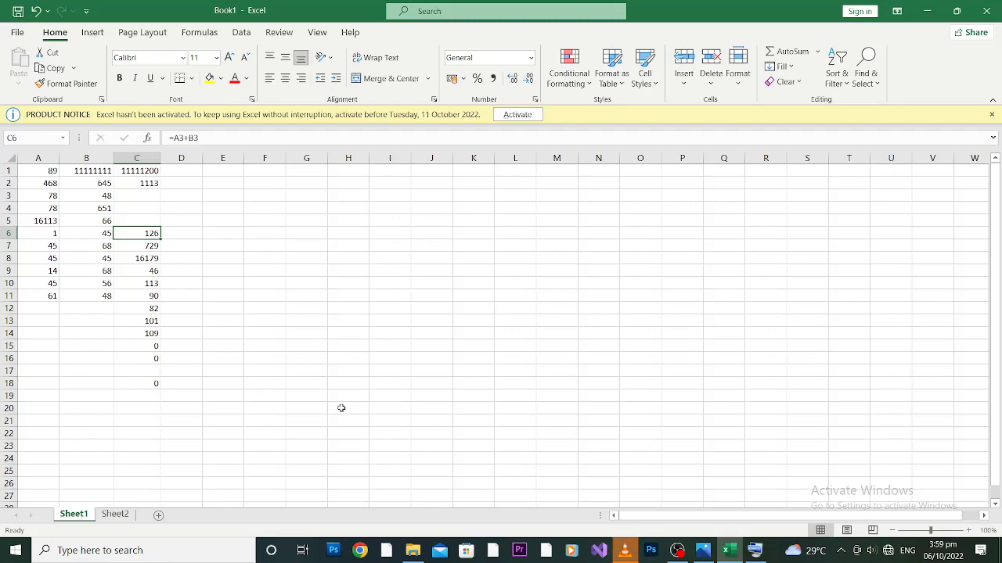
left_click(754, 552)
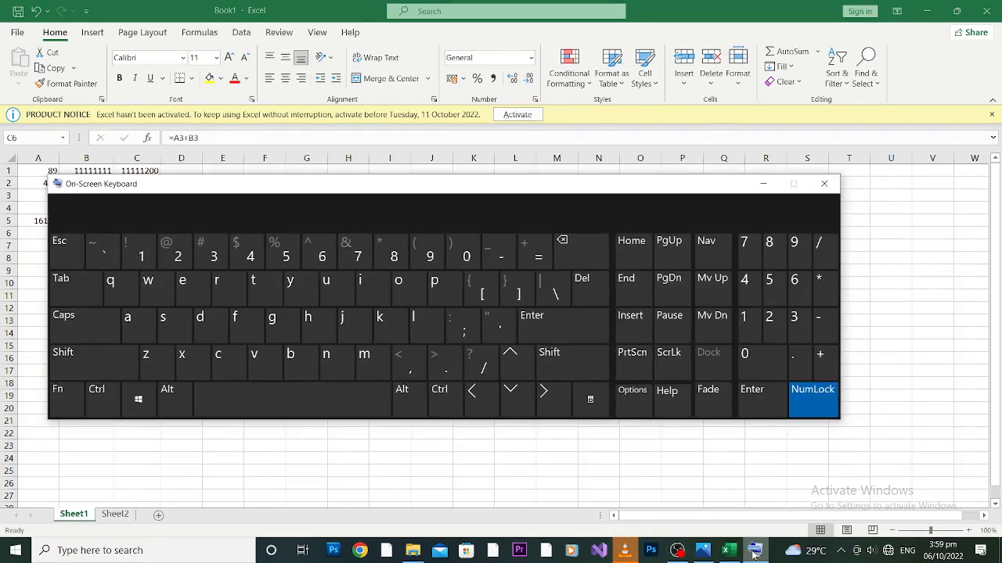
left_click_drag(386, 190, 627, 186)
left_click(357, 402)
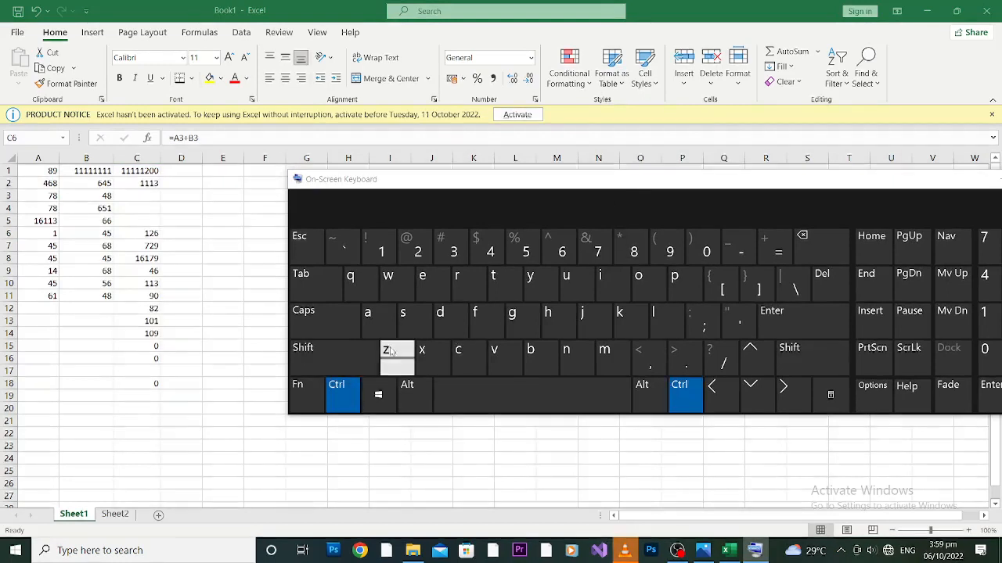
left_click(391, 353)
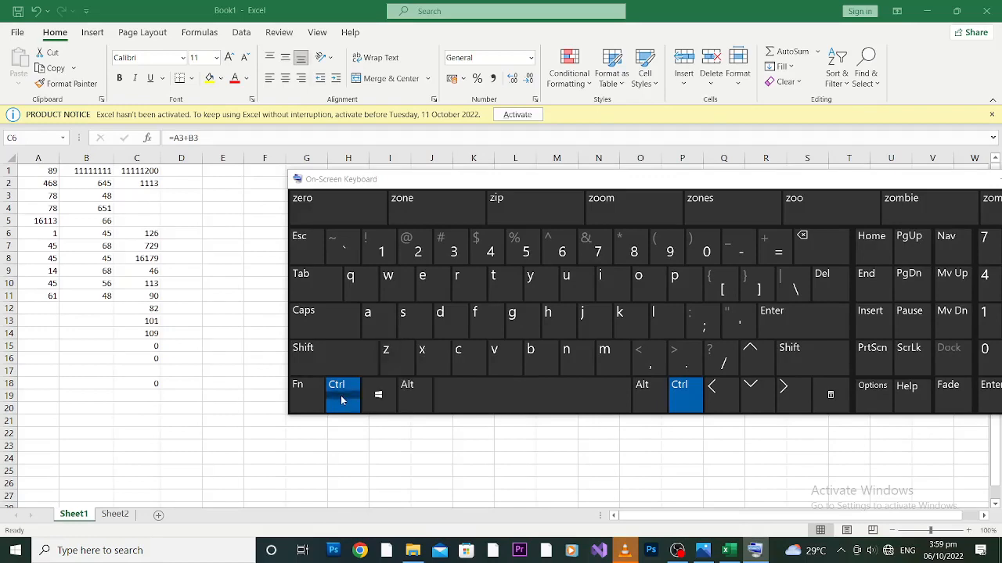
left_click(391, 353)
left_click_drag(946, 174, 713, 233)
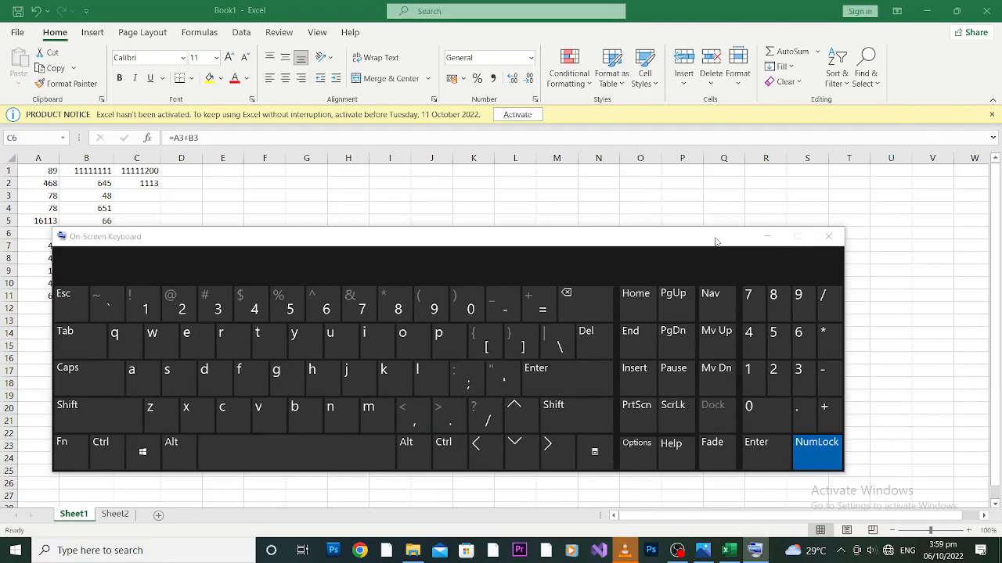
left_click(768, 237)
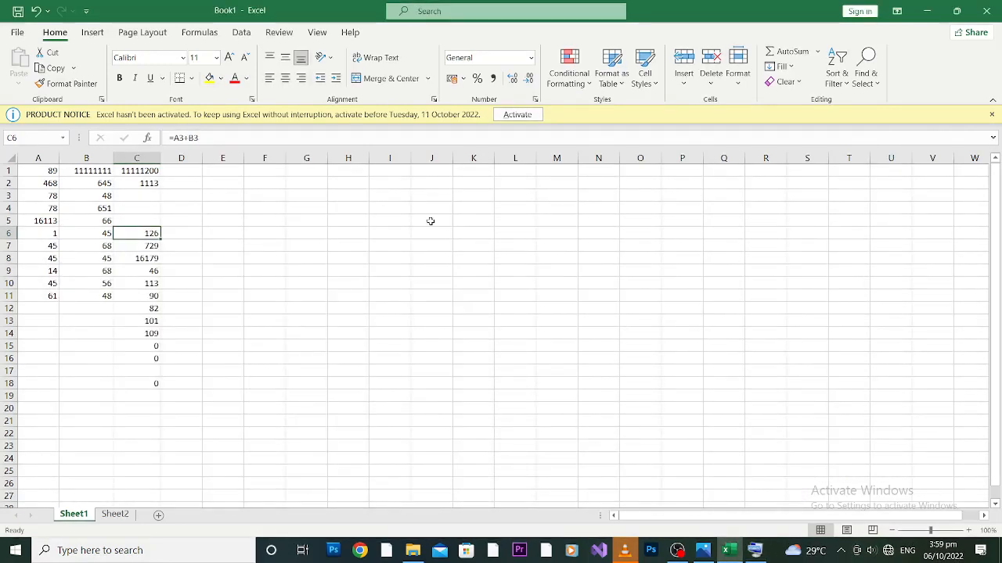
Step: Undo the moves of the column C formulas, returning them to their original range C3:C14
scroll(430, 222, "up", 2, "ctrl")
scroll(430, 221, "up", 3, "ctrl")
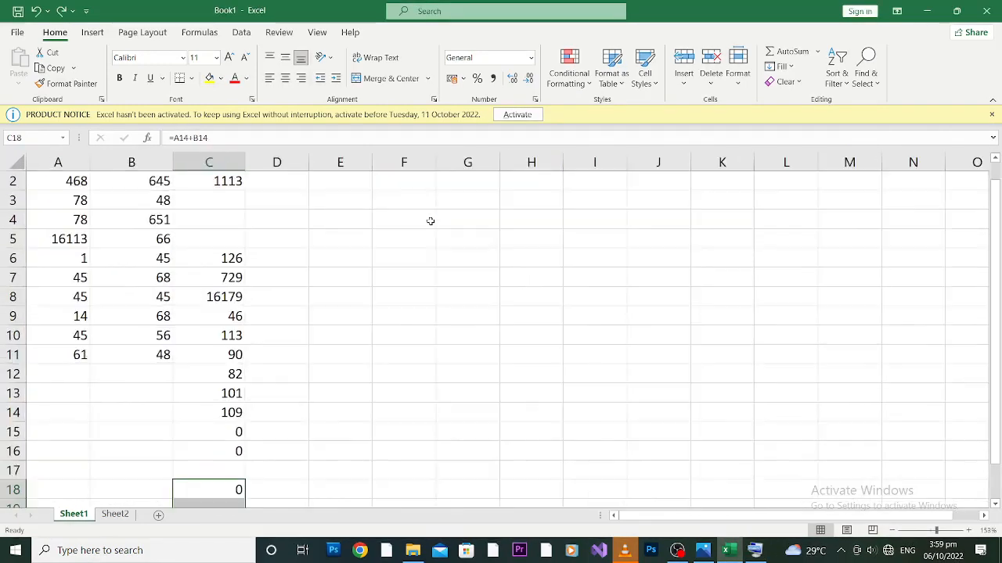
scroll(431, 222, "up", 3, "ctrl")
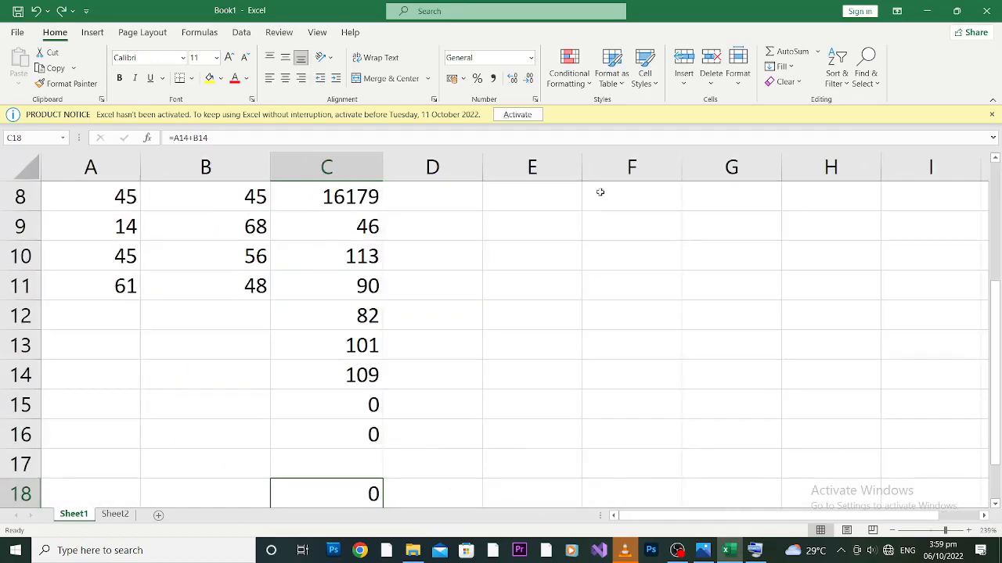
scroll(921, 269, "up", 1, "ctrl")
left_click_drag(998, 362, 1000, 224)
key("ctrl+z")
key("ctrl+z")
key("ctrl+z")
key("ctrl+z")
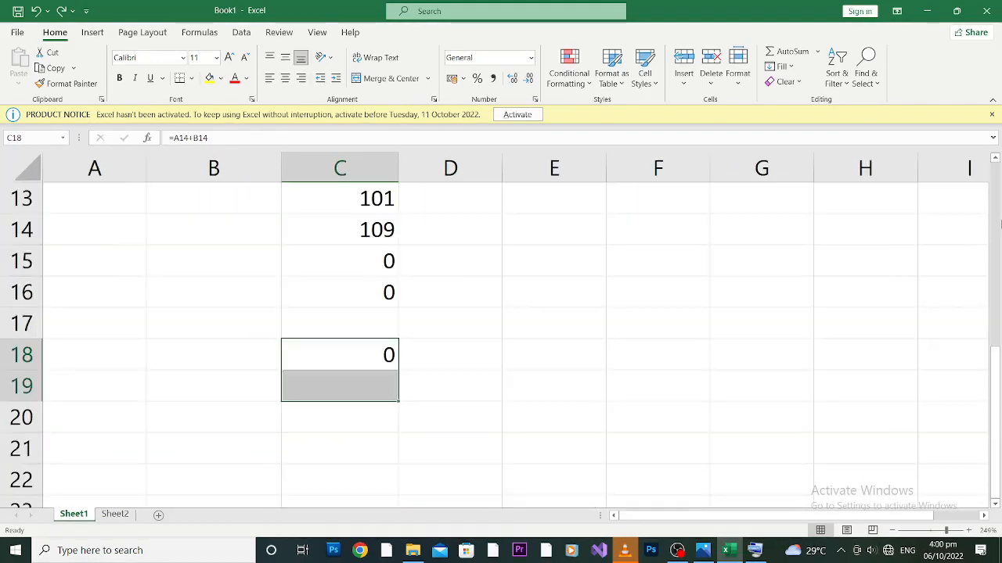
key("ctrl+z")
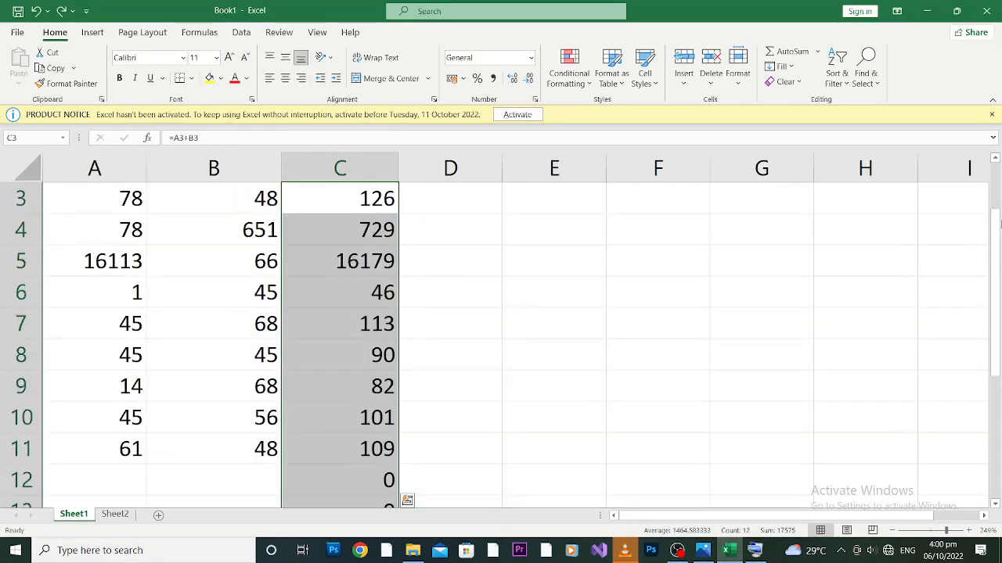
left_click_drag(997, 225, 999, 161)
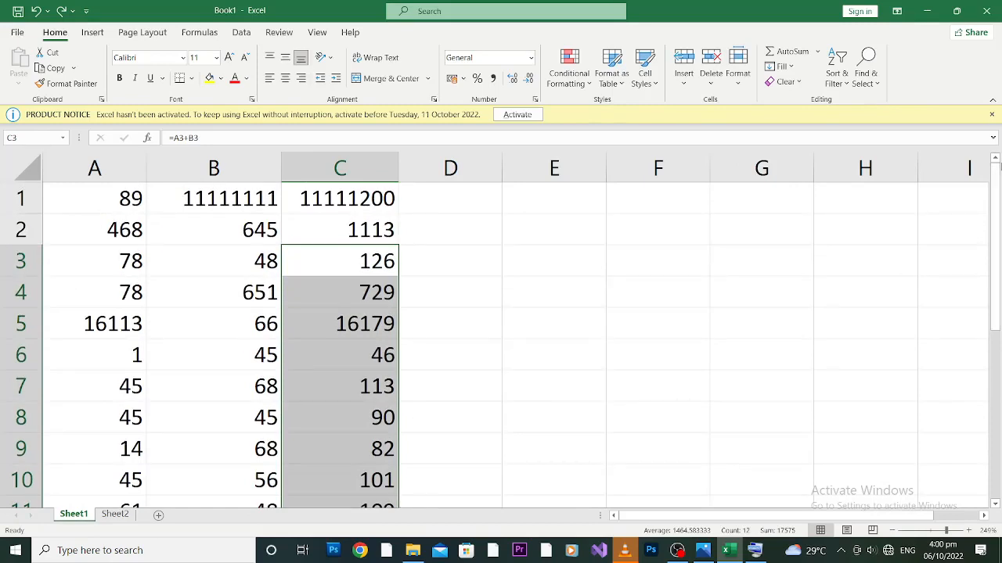
key("ctrl+q")
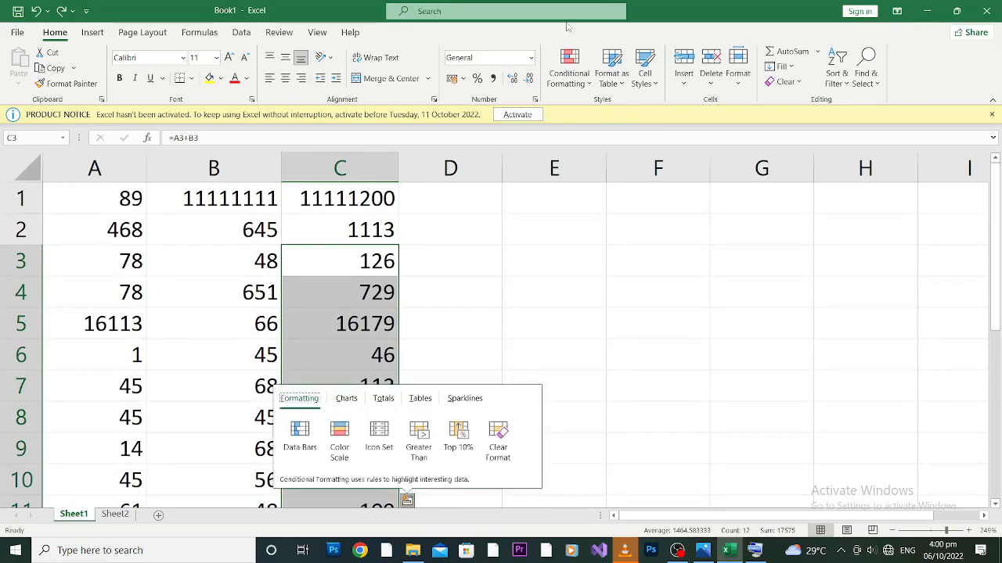
mouse_move(998, 235)
left_mouse_down()
mouse_move(997, 245)
mouse_move(1000, 223)
left_mouse_up()
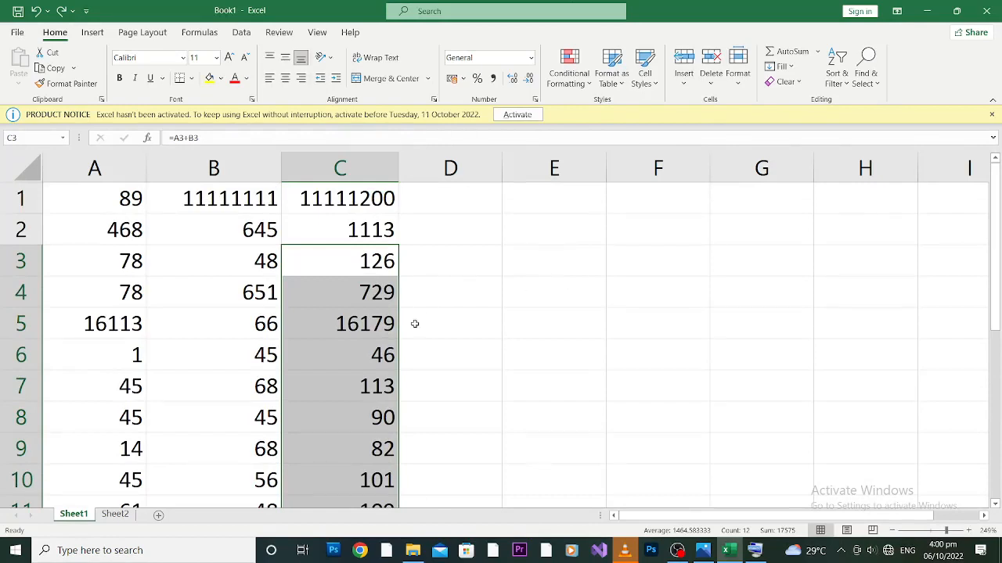
Step: Select the empty cell D1 beside the first sum
left_click(447, 229)
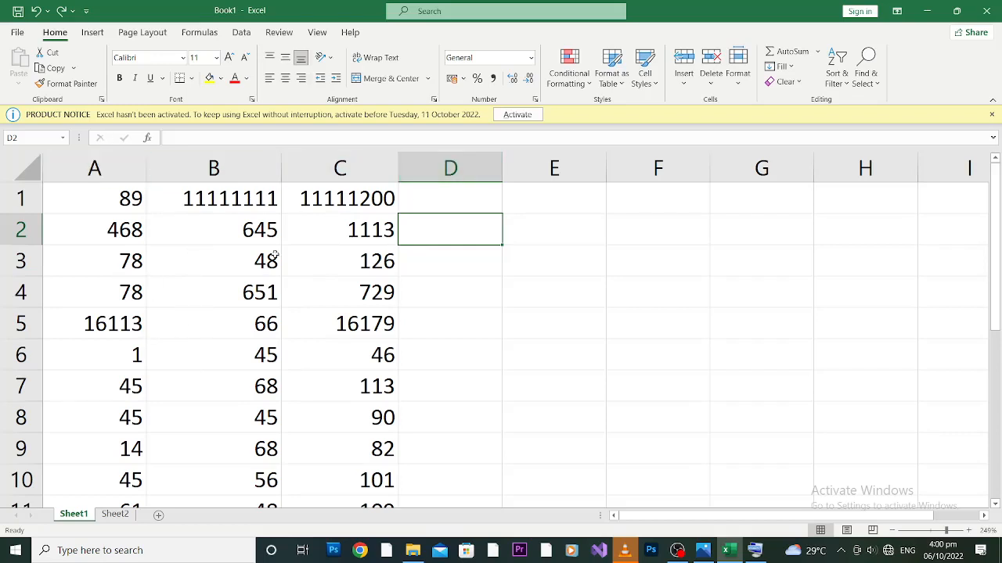
left_click(446, 200)
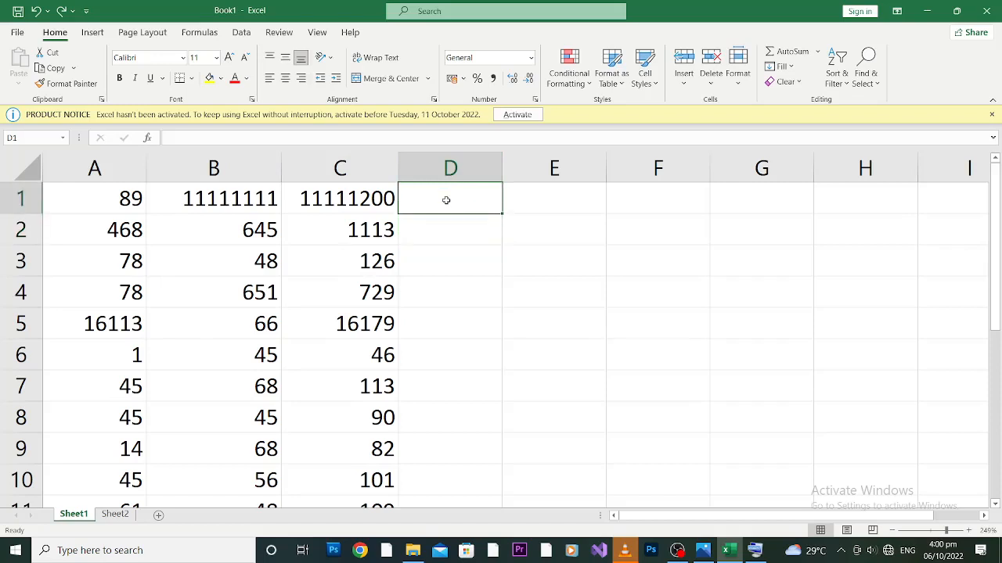
left_click(997, 188)
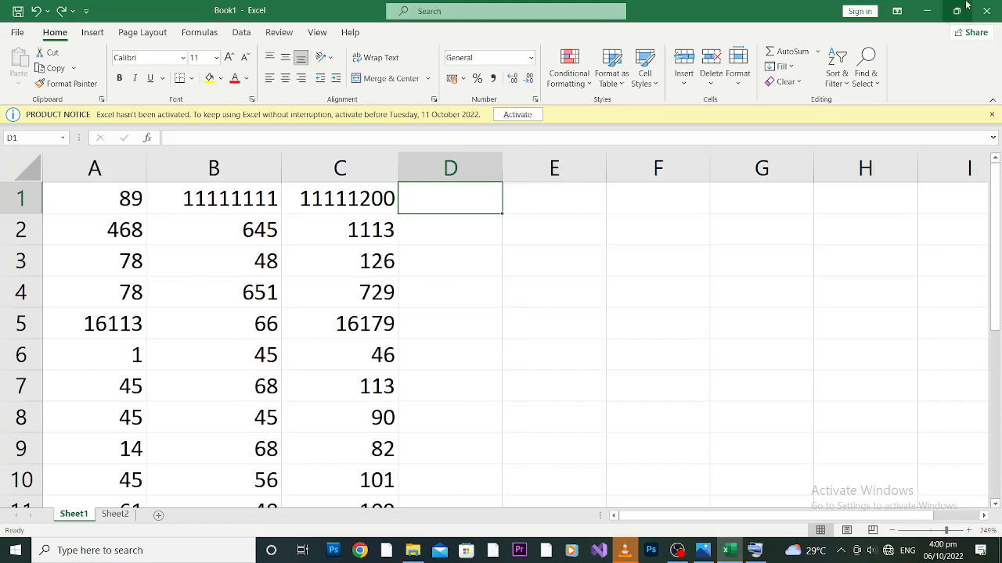
key("ctrl+super+o")
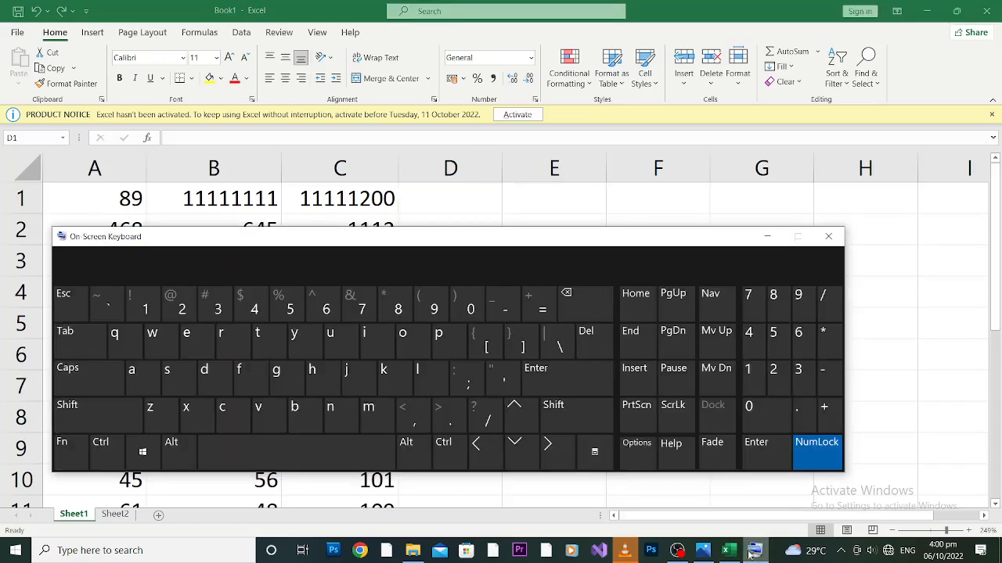
left_click(768, 236)
left_click(703, 550)
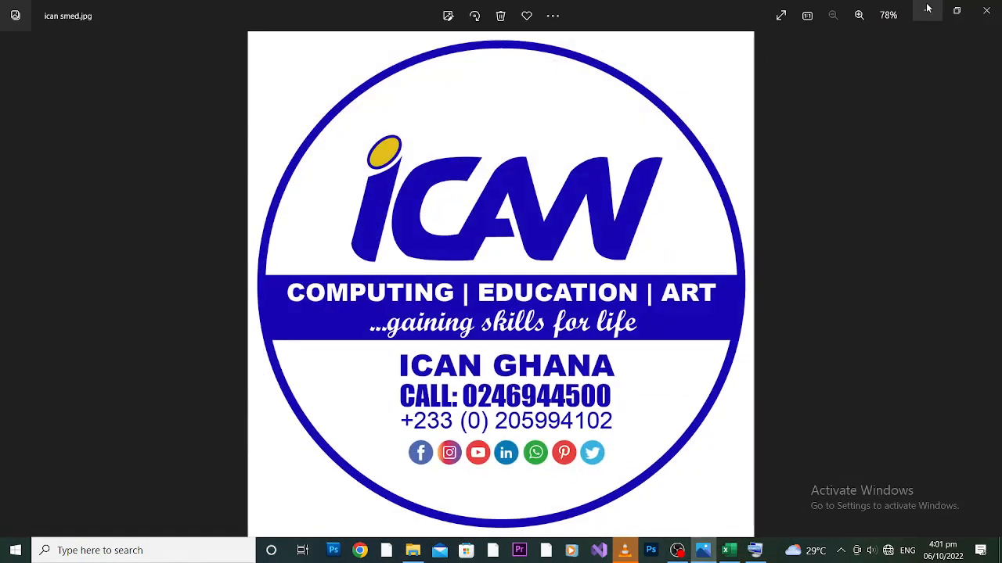
left_click(927, 10)
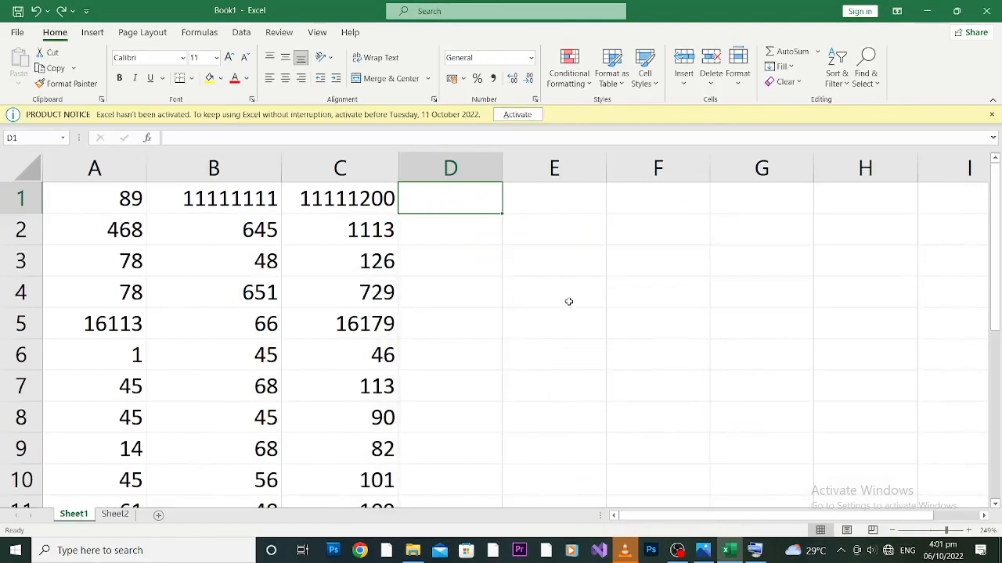
Step: Enter the subtraction formula =C1-B1 in cell D1 and compare it with cells C1 and A1
type("=")
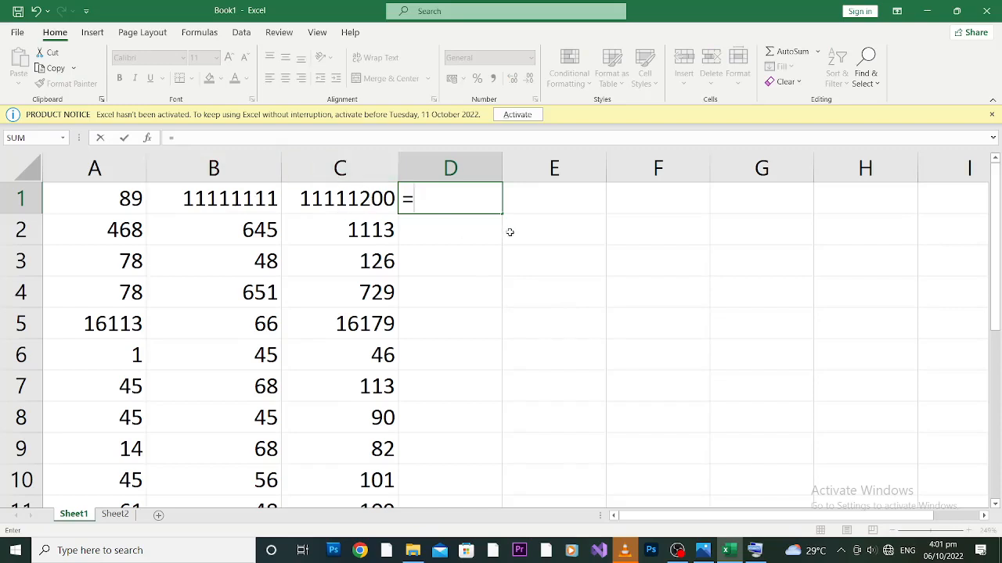
type("c1")
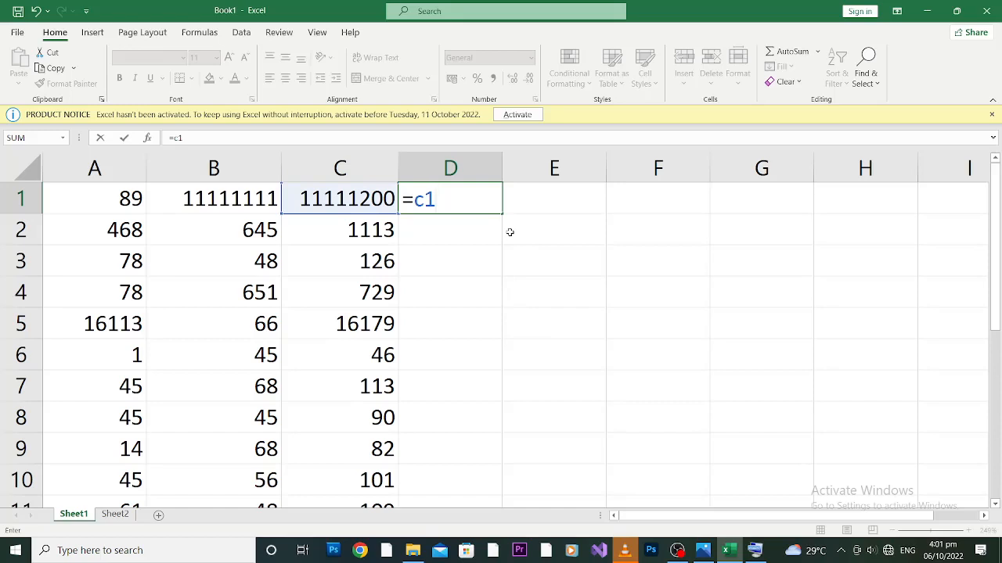
type("-b1")
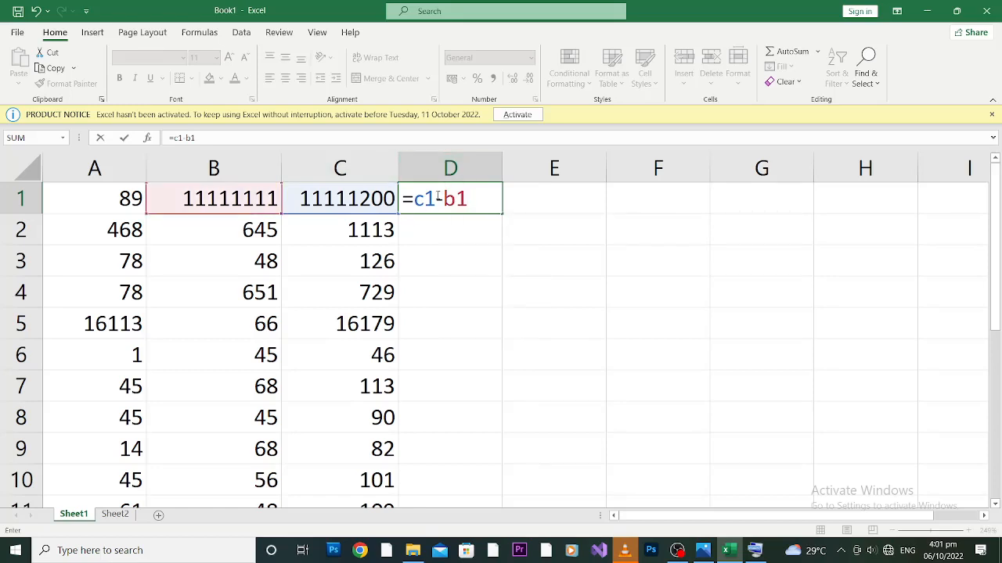
key("Return")
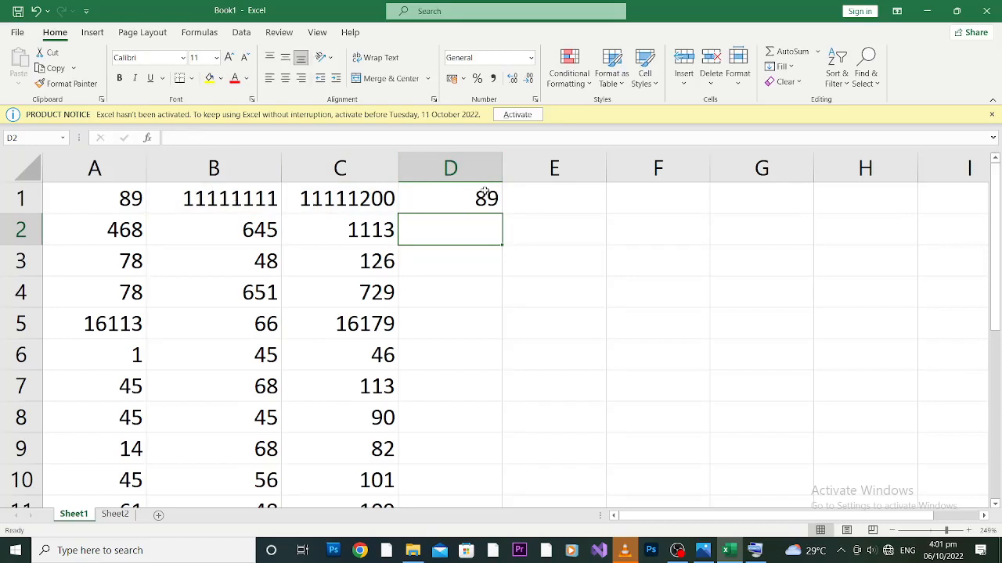
left_click(457, 200)
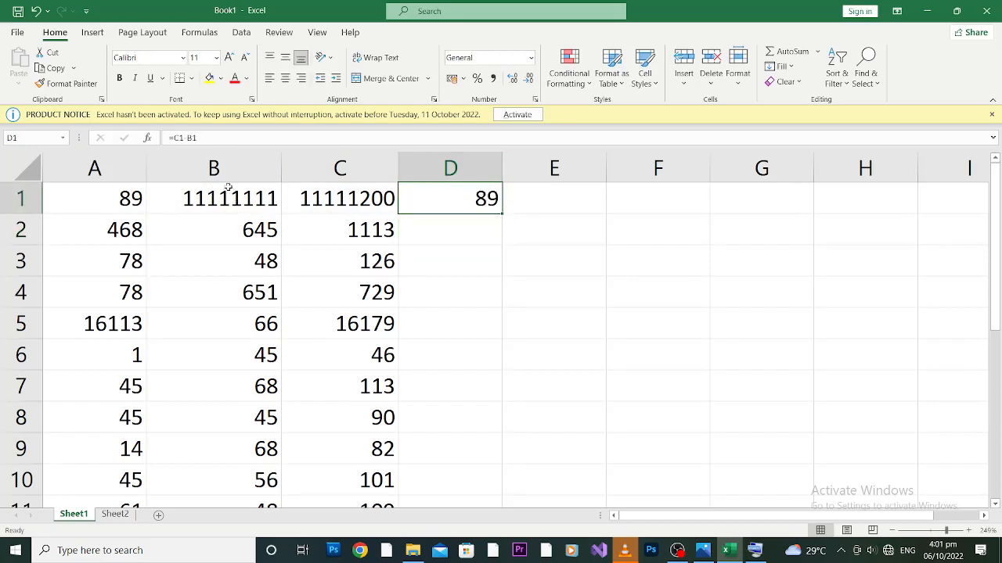
left_click(363, 198)
left_click(132, 201)
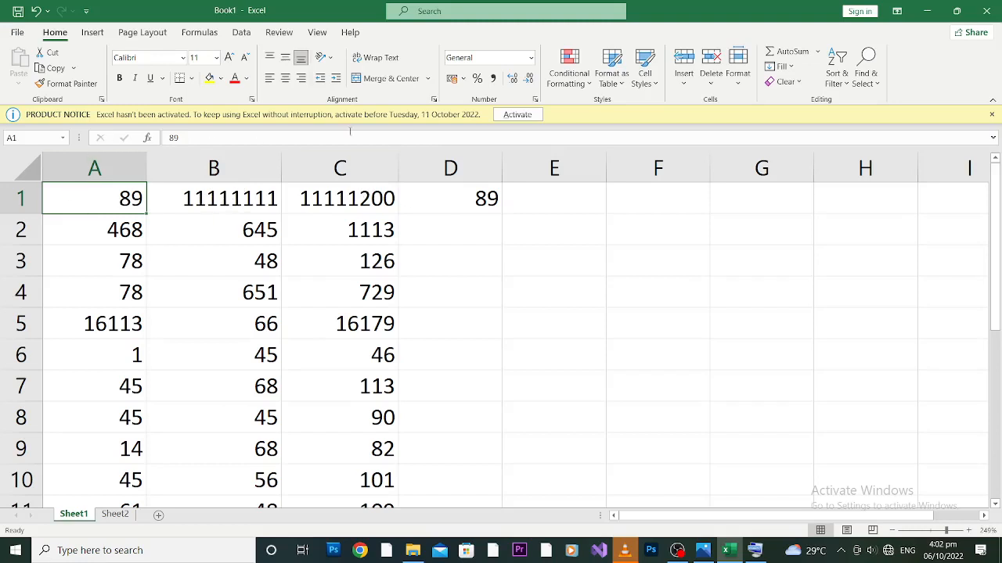
Step: Enter the subtraction formula =C2-B2 in cell D2, check it, and clear the cell
left_click(459, 236)
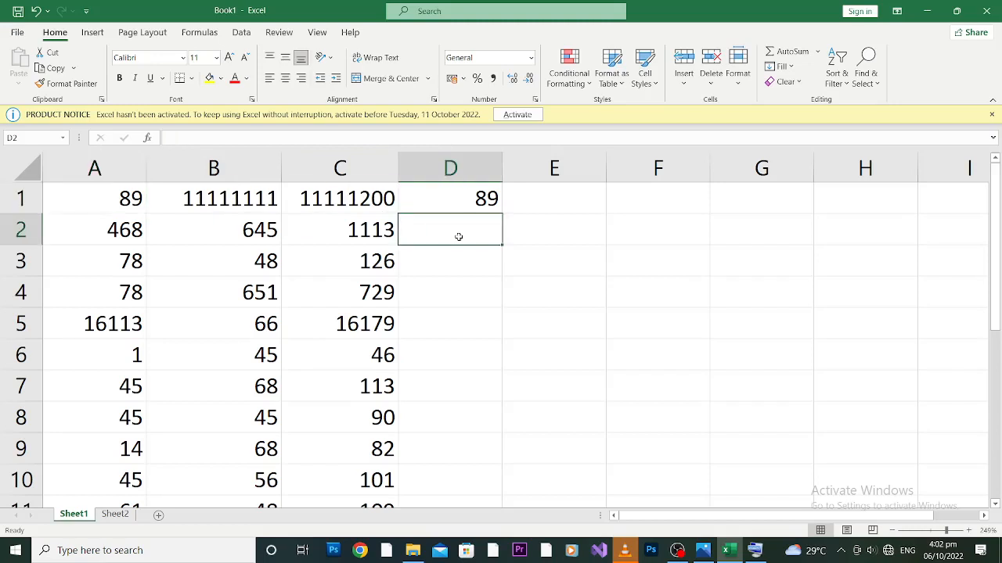
type("=")
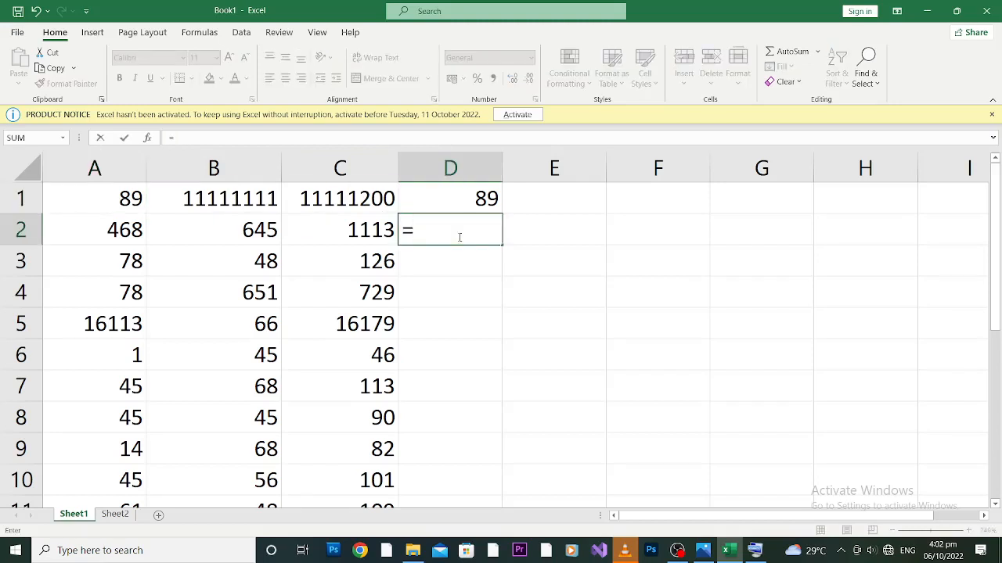
type("c2")
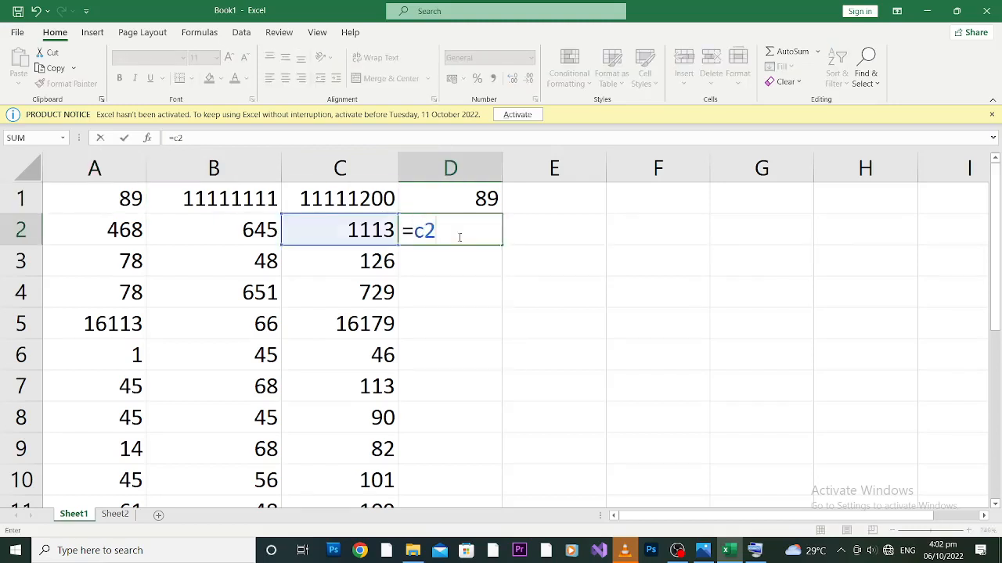
type("-")
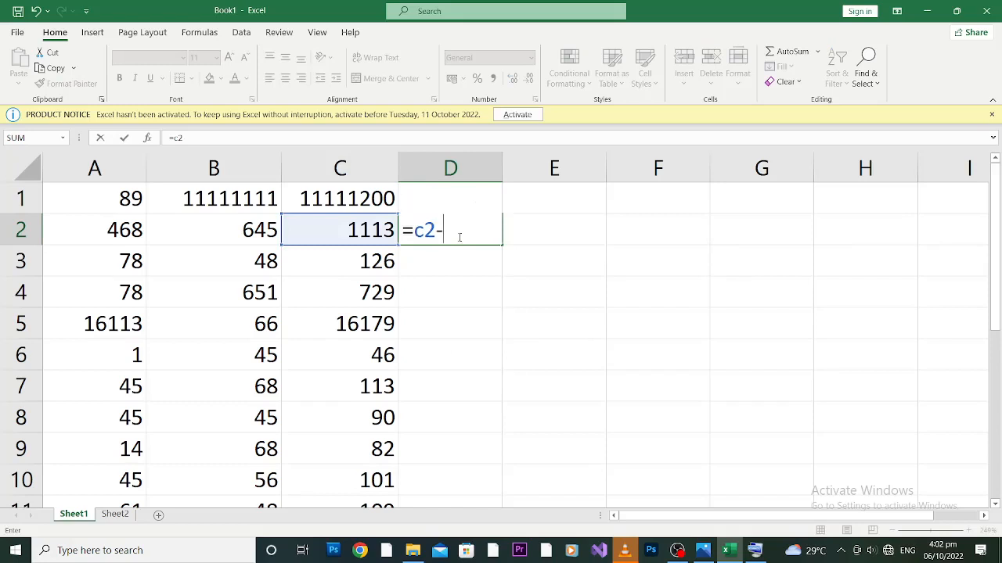
type("b2")
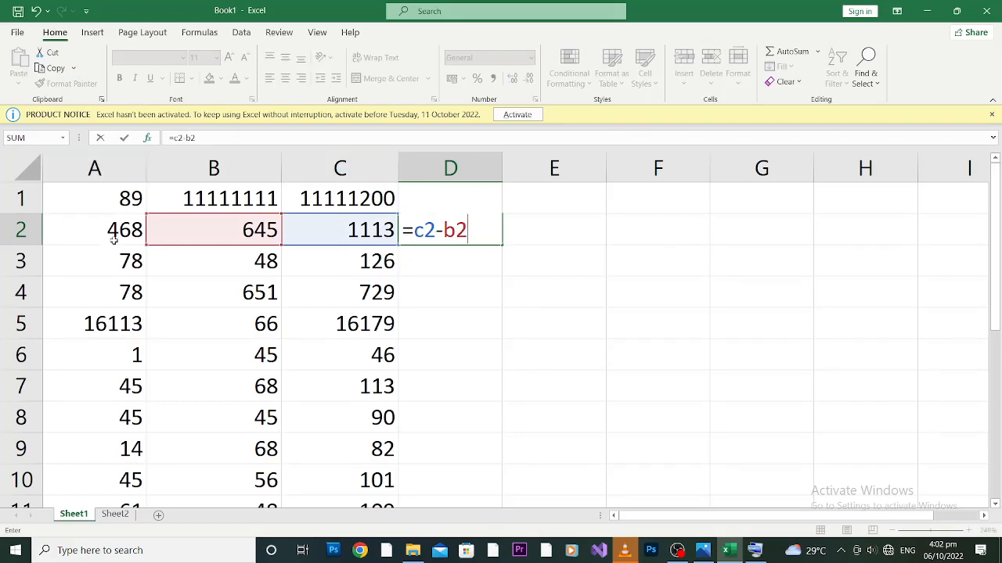
key("Return")
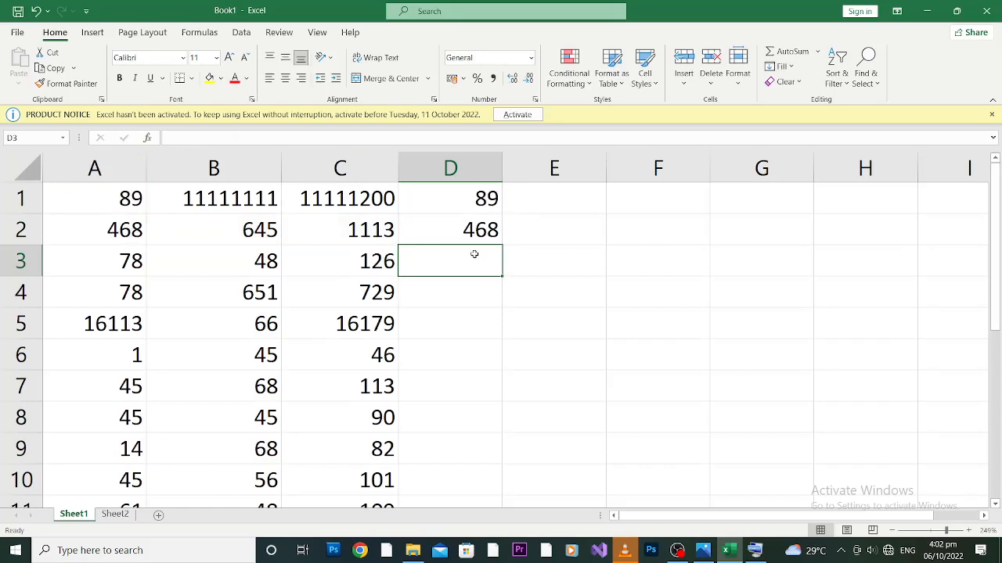
left_click(478, 230)
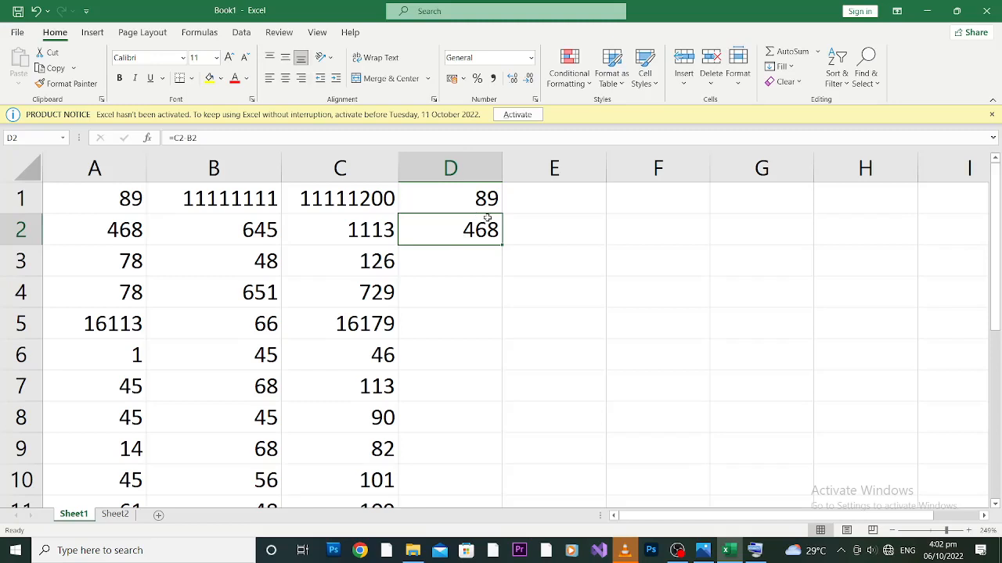
key("Delete")
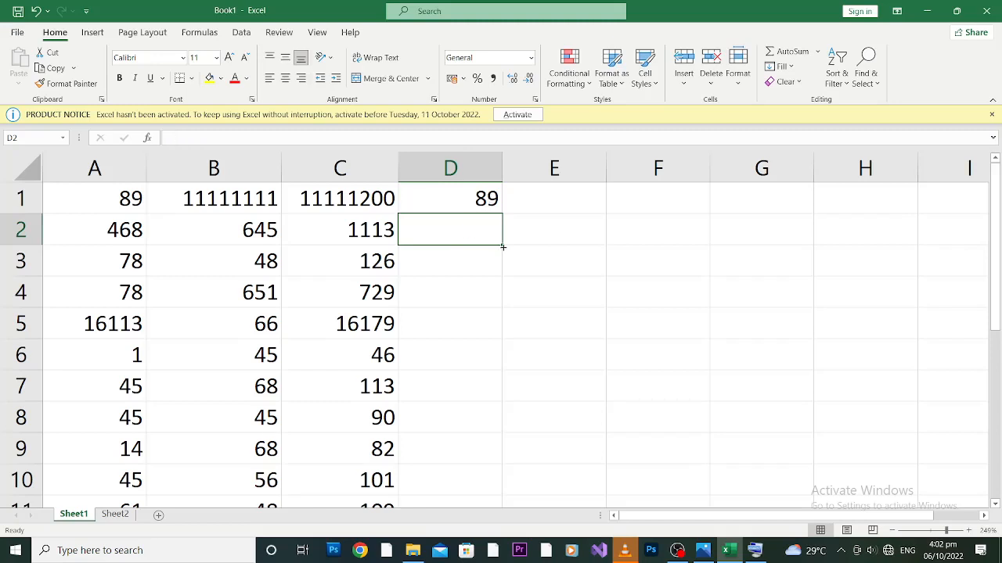
Step: Fill the subtraction formula from cell D1 down column D through row 15 and check the filled range
left_click(473, 203)
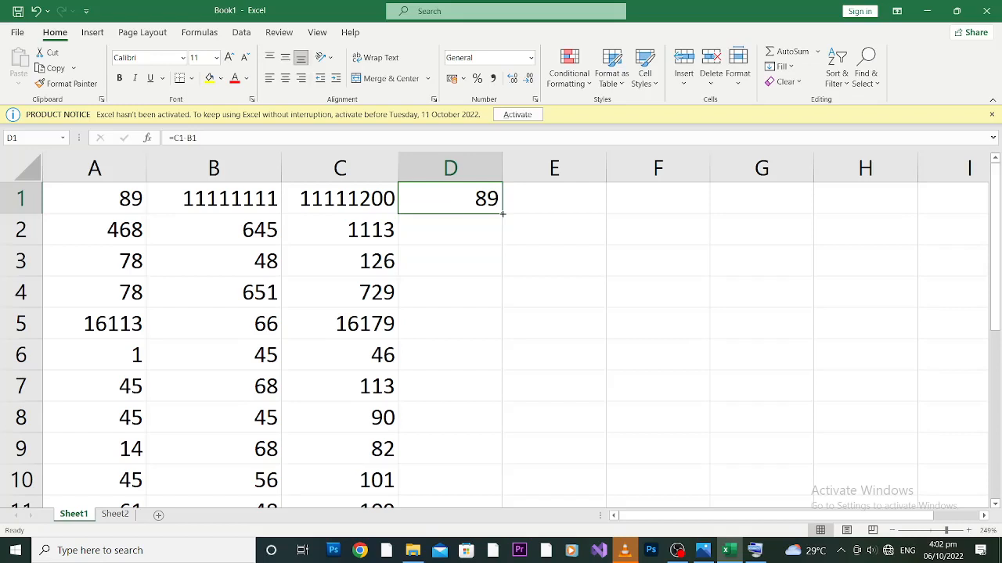
left_click_drag(502, 213, 493, 525)
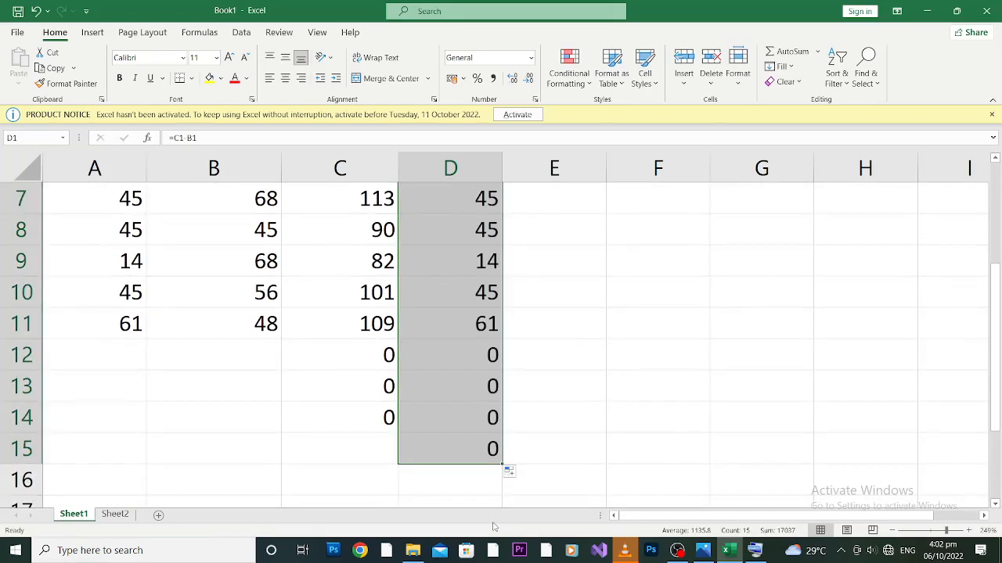
left_click_drag(995, 348, 999, 179)
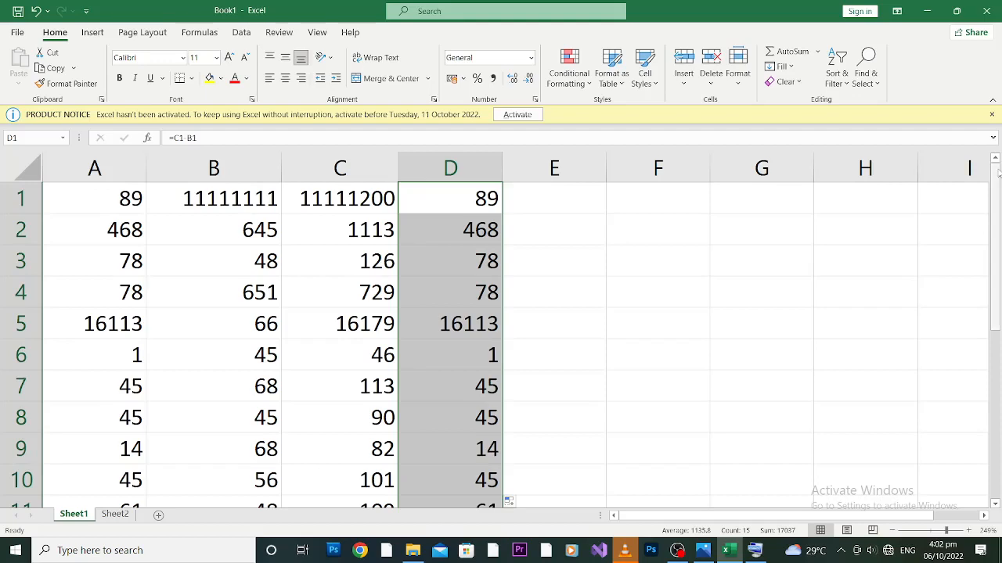
scroll(714, 176, "down", 3)
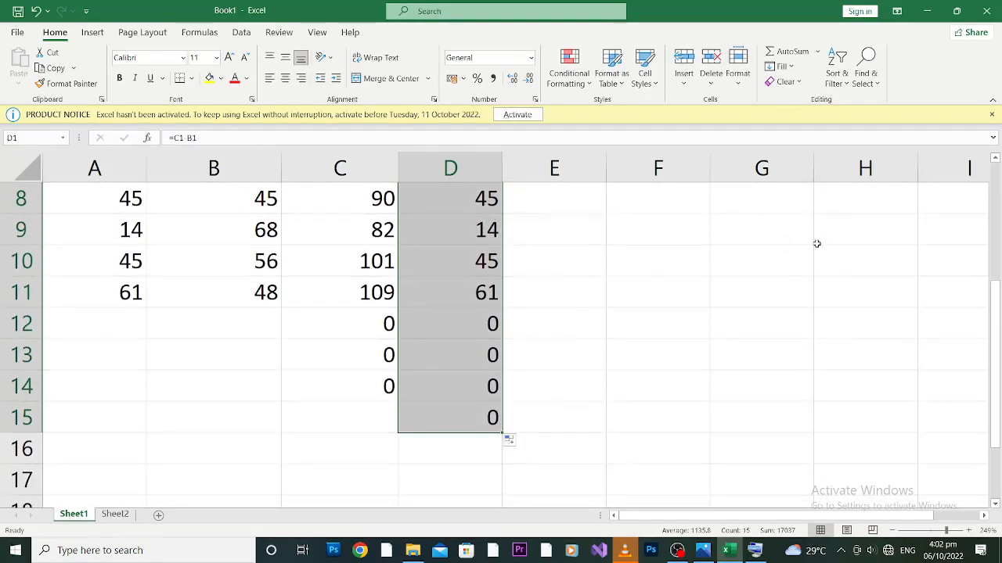
Step: Examine the empty input cells in columns A and B below row 11, next to the filled formulas
mouse_move(996, 321)
left_mouse_down()
mouse_move(996, 187)
mouse_move(993, 312)
left_mouse_up()
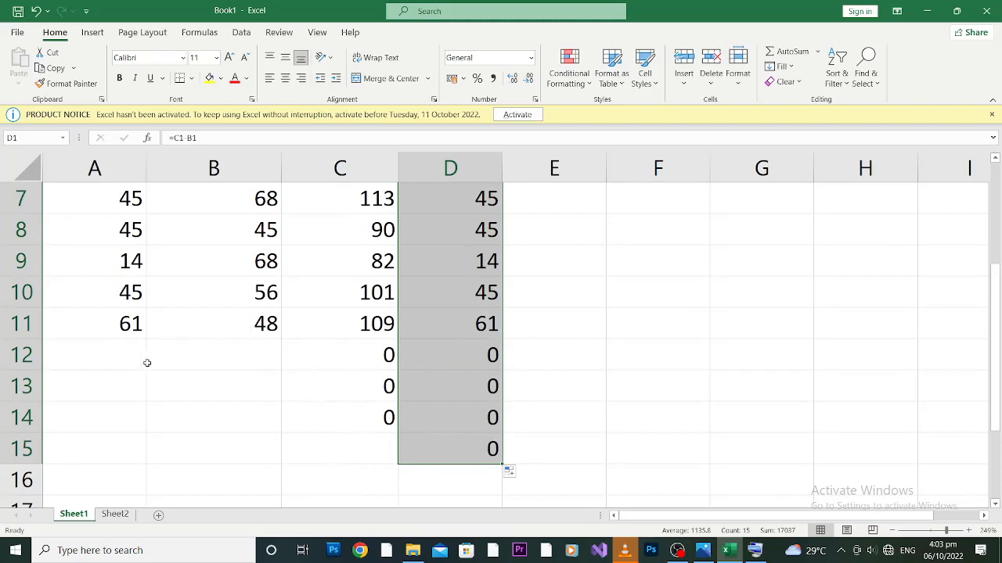
left_click(105, 344)
left_click(222, 373)
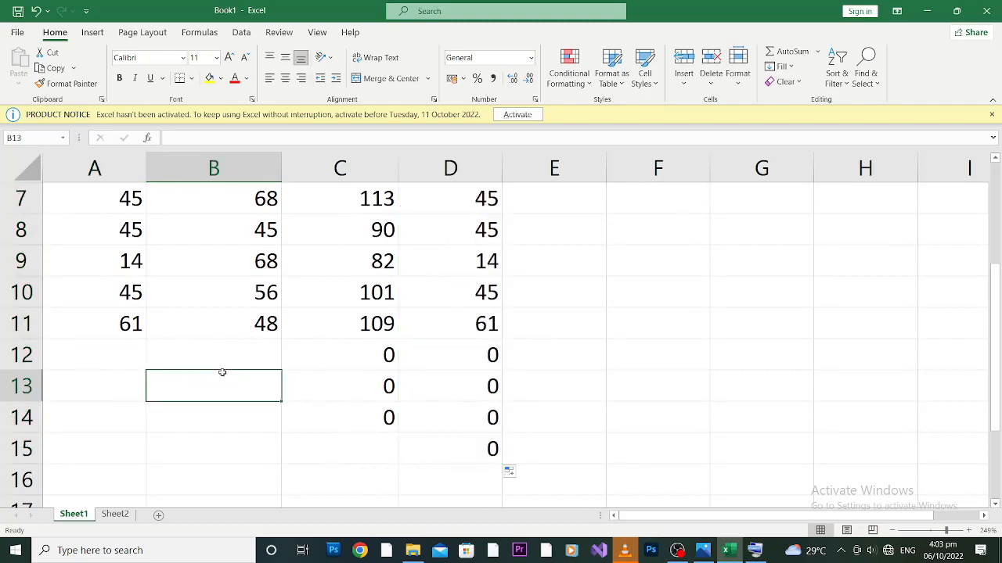
left_click(215, 353)
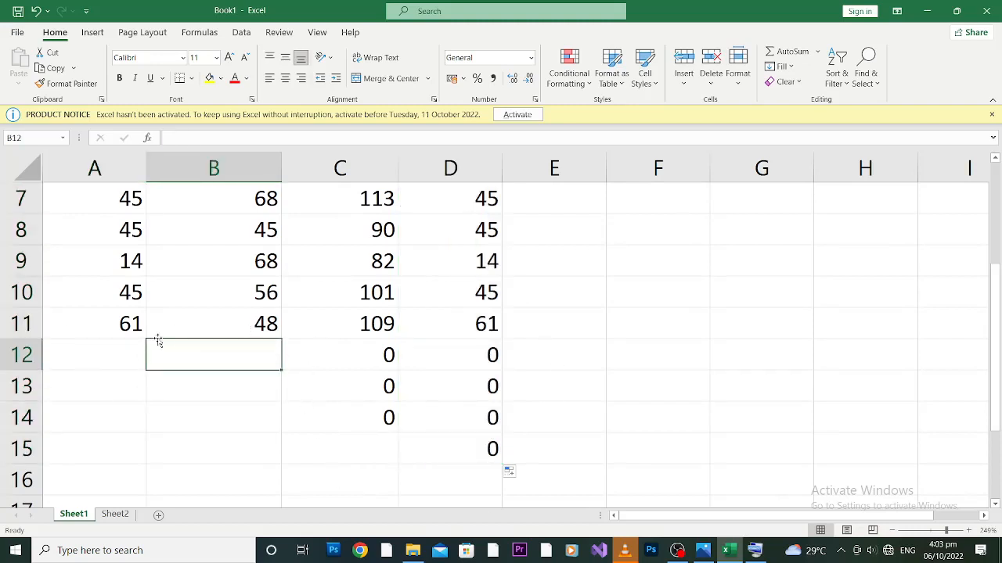
left_click(110, 347)
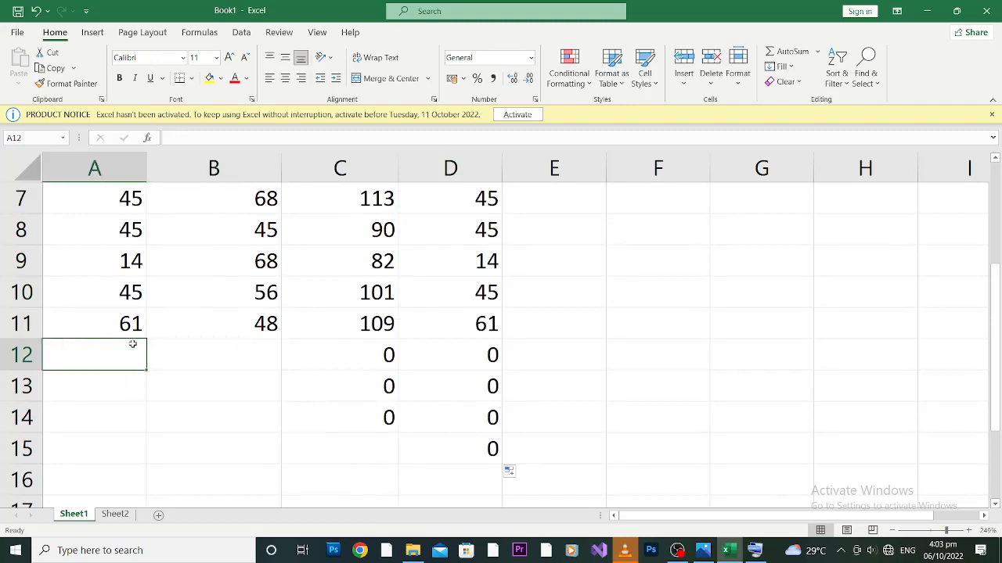
left_click(207, 368)
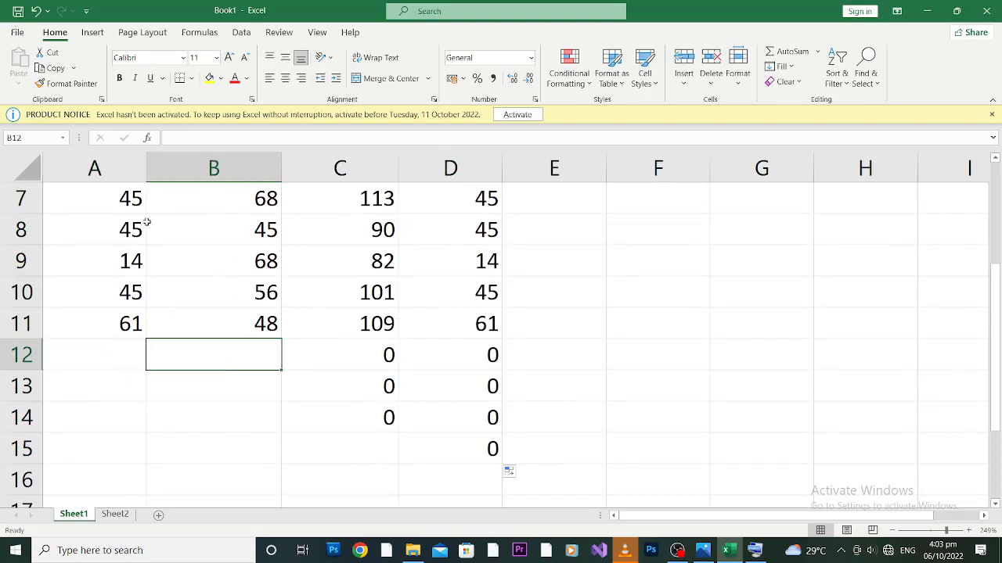
left_click(107, 354)
left_click(184, 357)
left_click(72, 408)
left_click(225, 398)
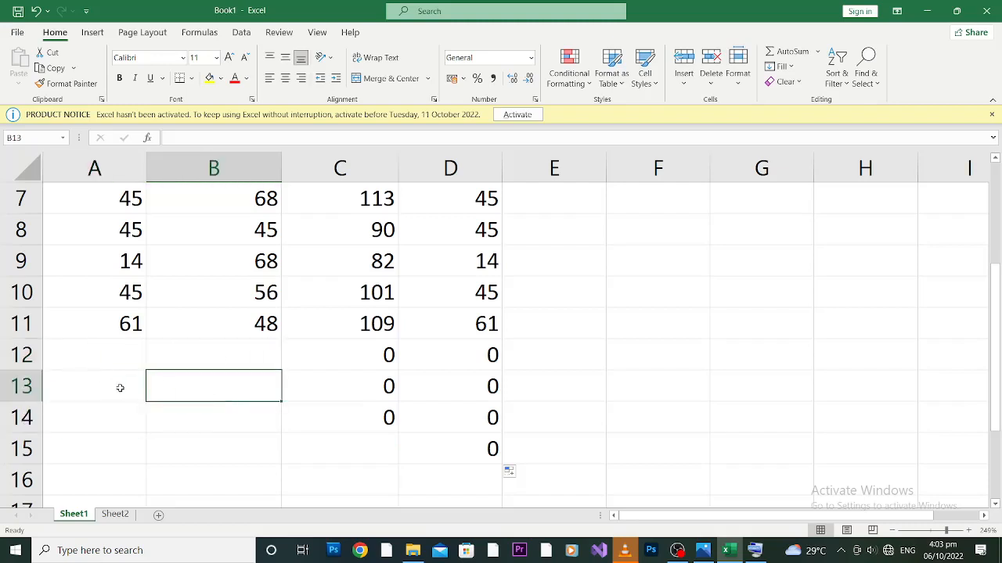
left_click(121, 389)
left_click(262, 381)
Step: Enter 89 in A12 and 88 in B12, and 45 in A13 and 51 in B13
left_click(104, 352)
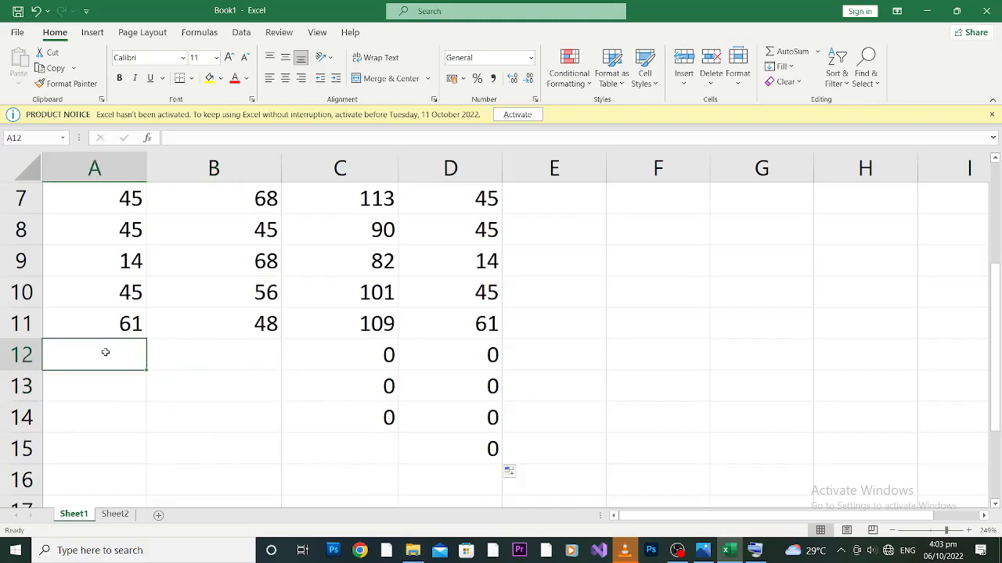
type("89")
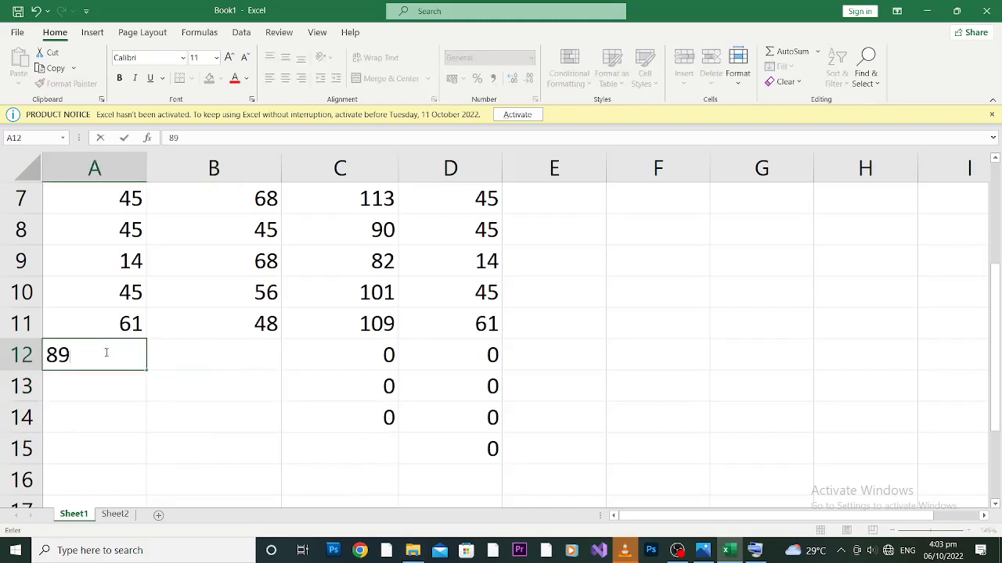
left_click(188, 360)
type("88")
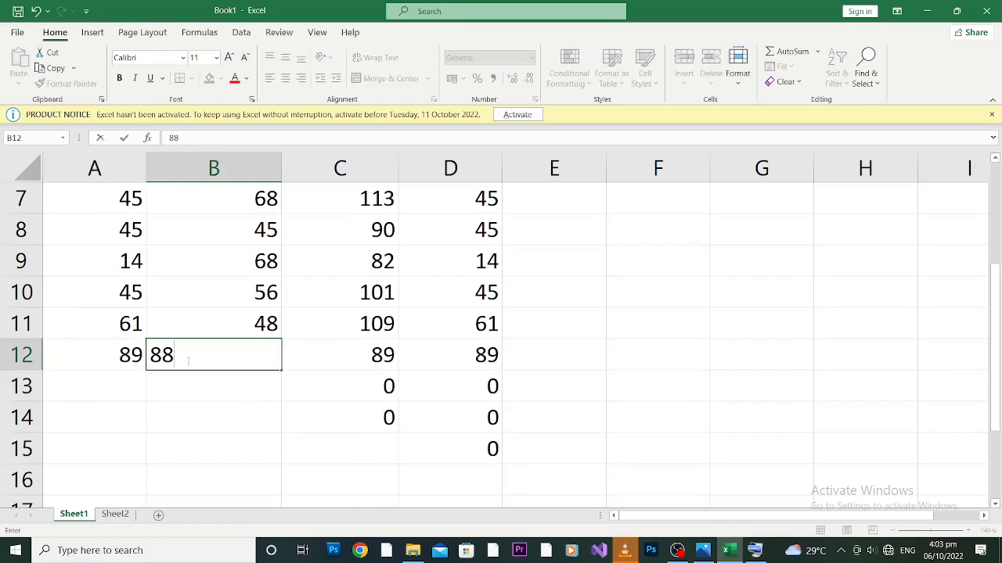
left_click(126, 383)
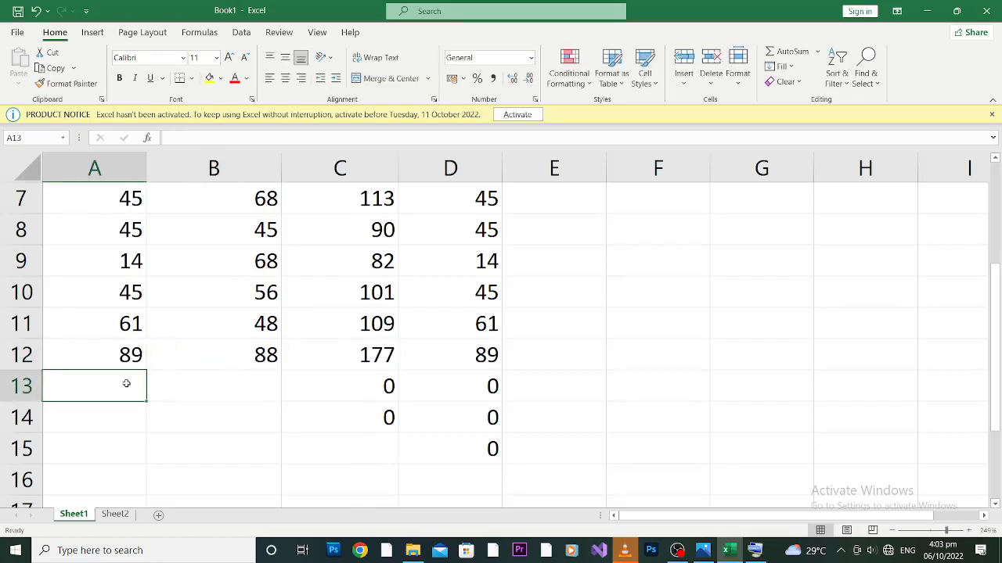
type("45")
key("Tab")
type("51")
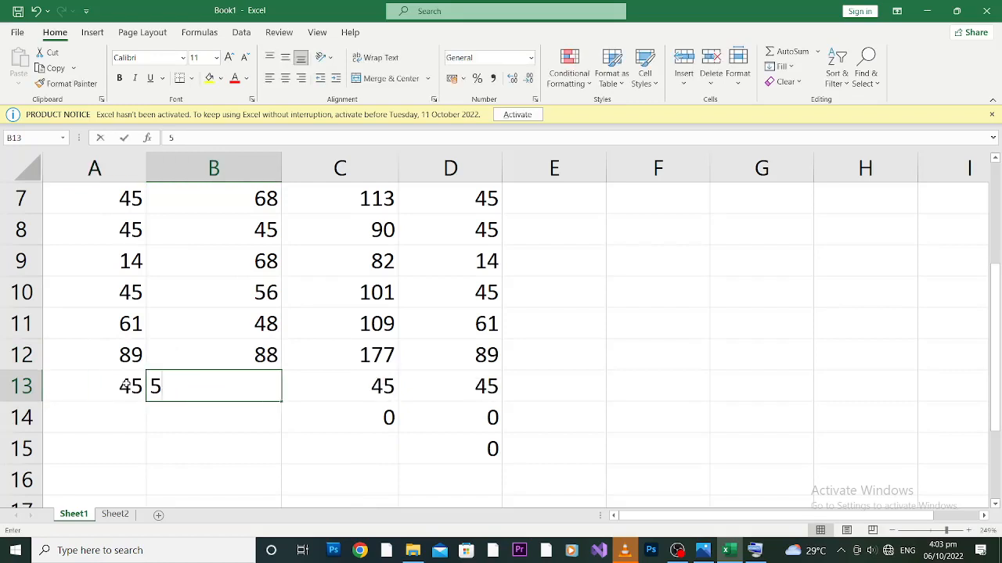
Step: Enter 466 in A14 and 19 in B14, and 89 in A15 and 31 in B15
left_click(107, 412)
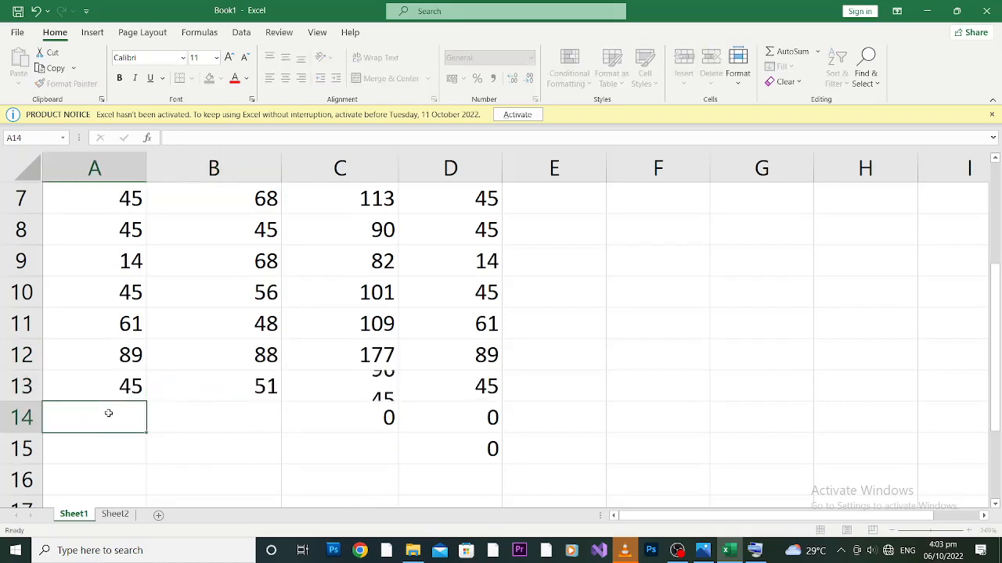
type("466")
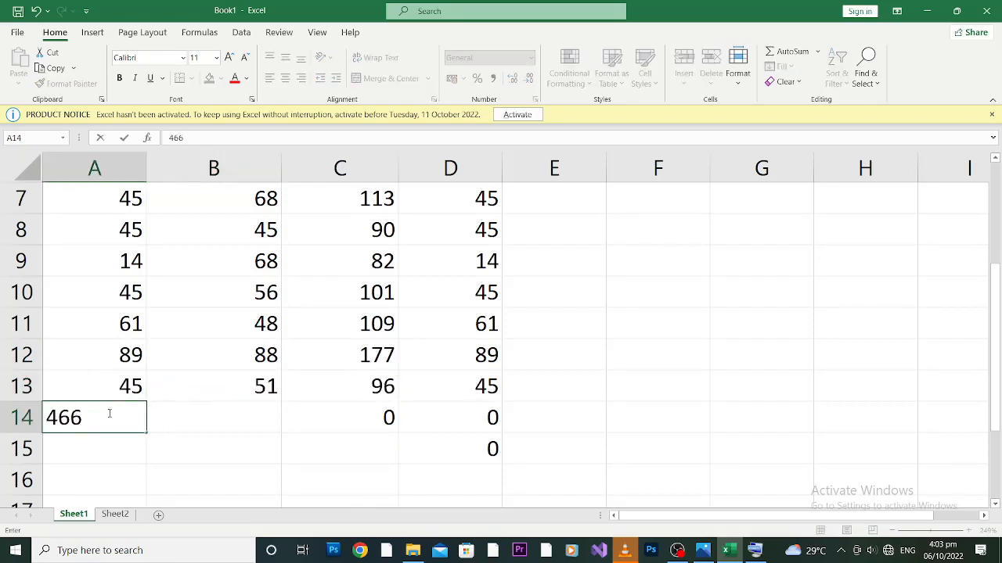
key("Tab")
type("19")
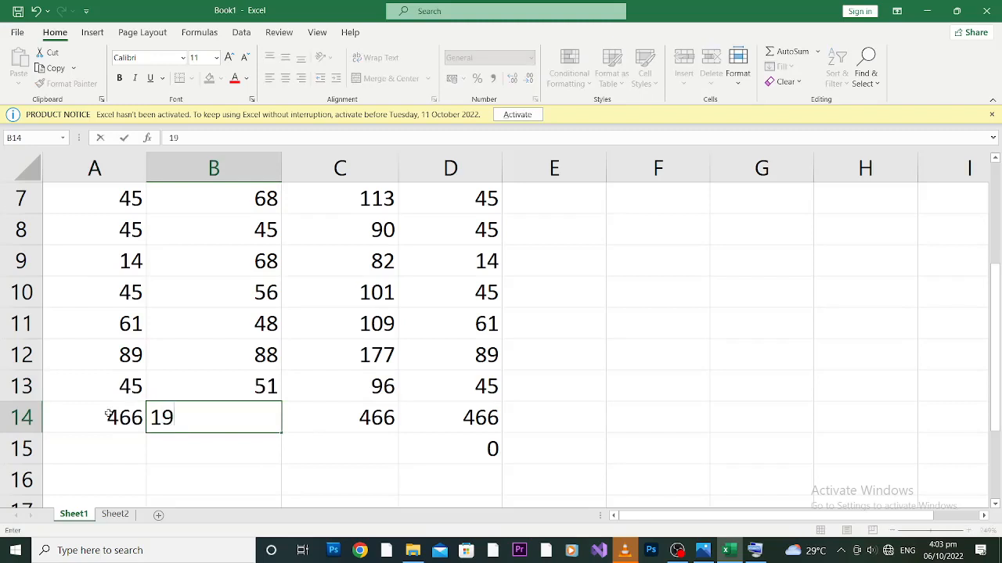
key("Return")
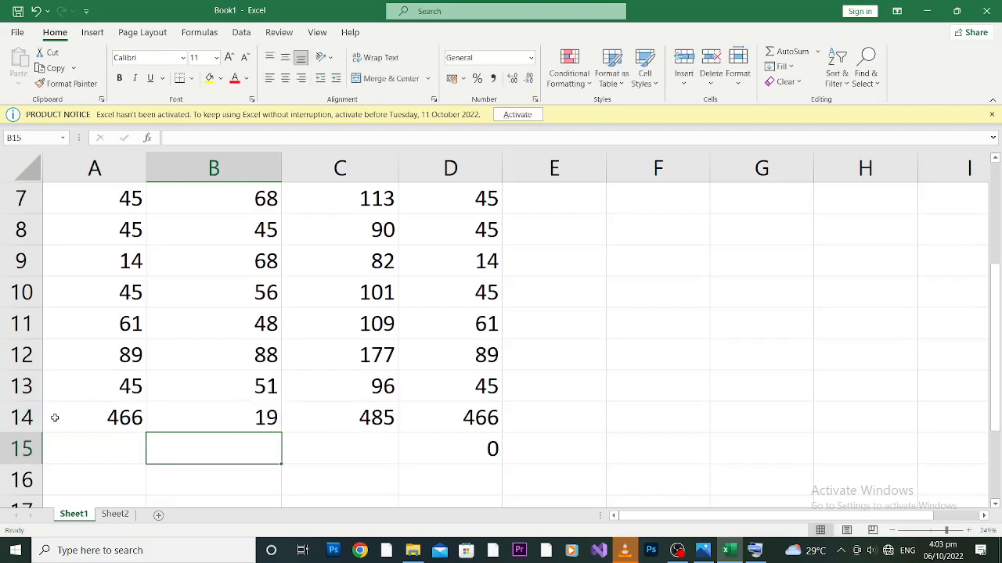
left_click(112, 462)
type("89")
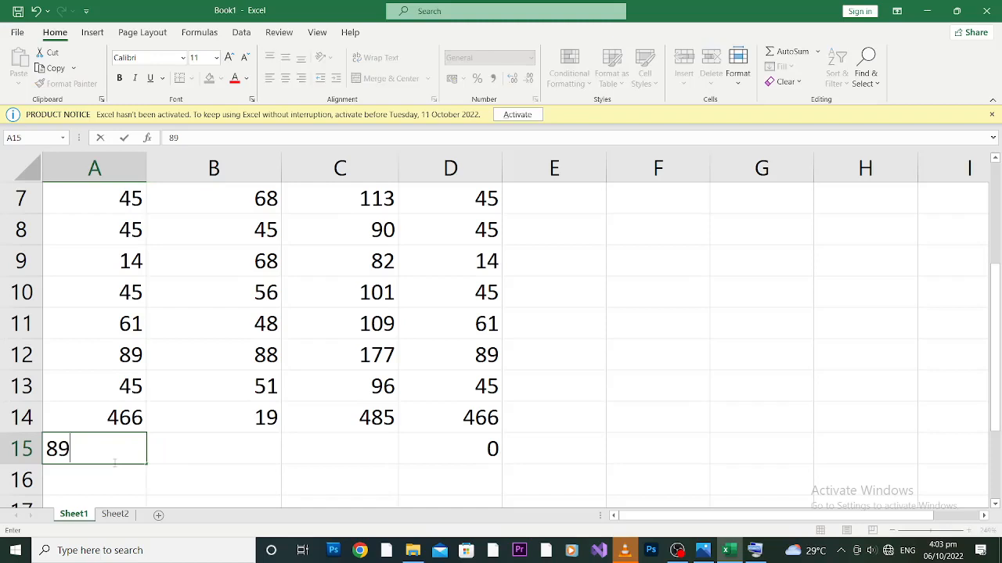
left_click(214, 446)
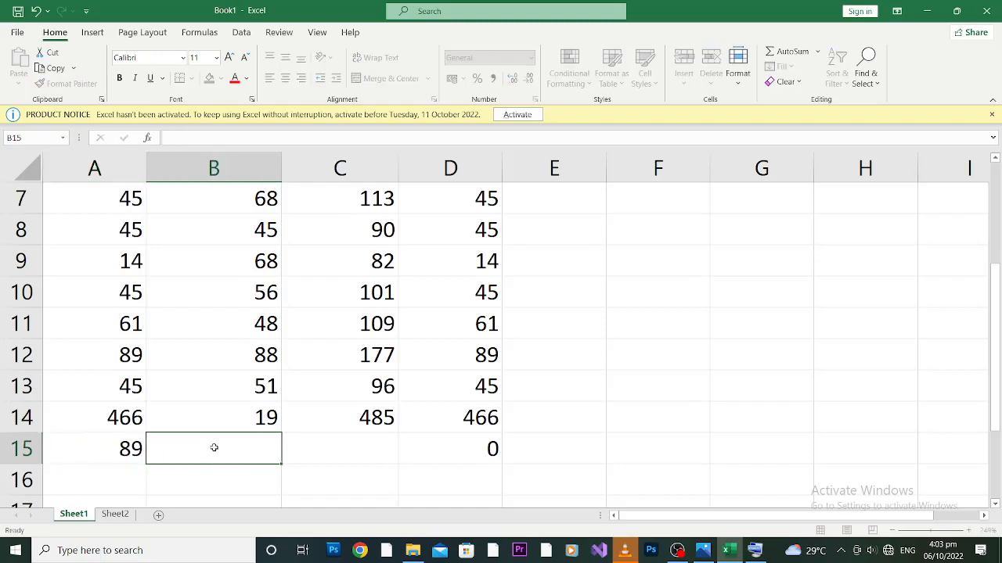
type("31")
left_click(128, 481)
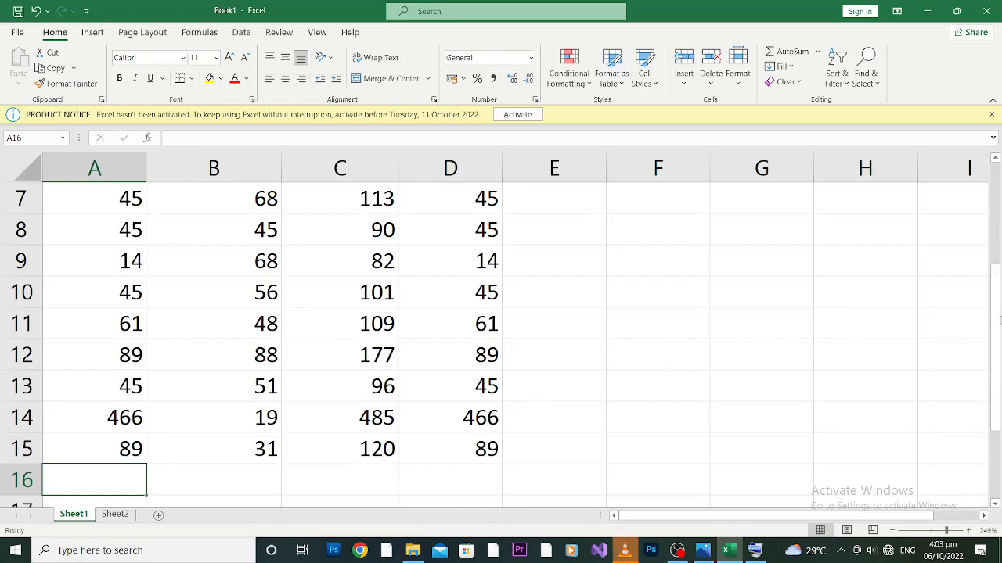
Step: Review the values and formulas in cells A1 through D1 and the empty column E beside them
left_click_drag(995, 344, 995, 323)
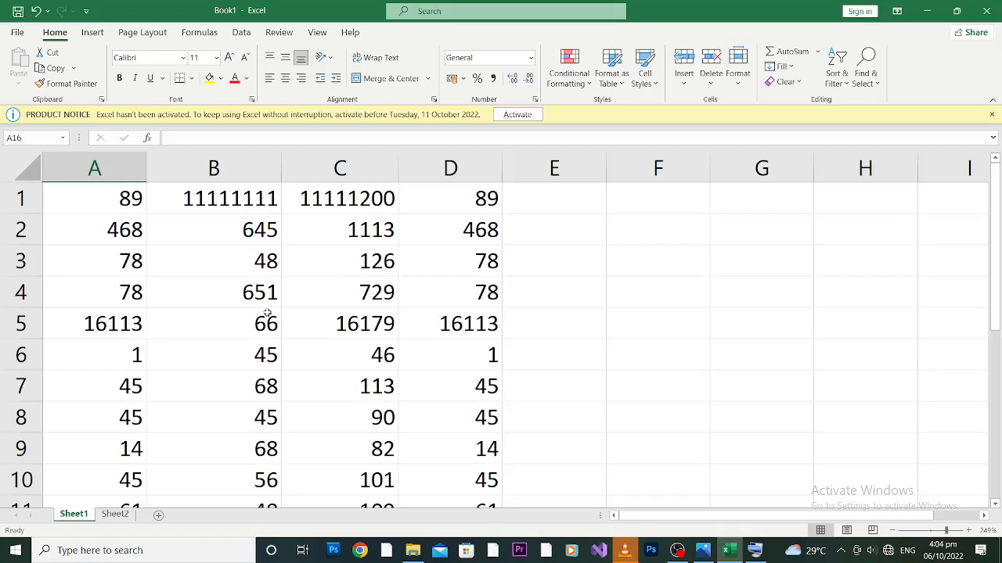
left_click(356, 199)
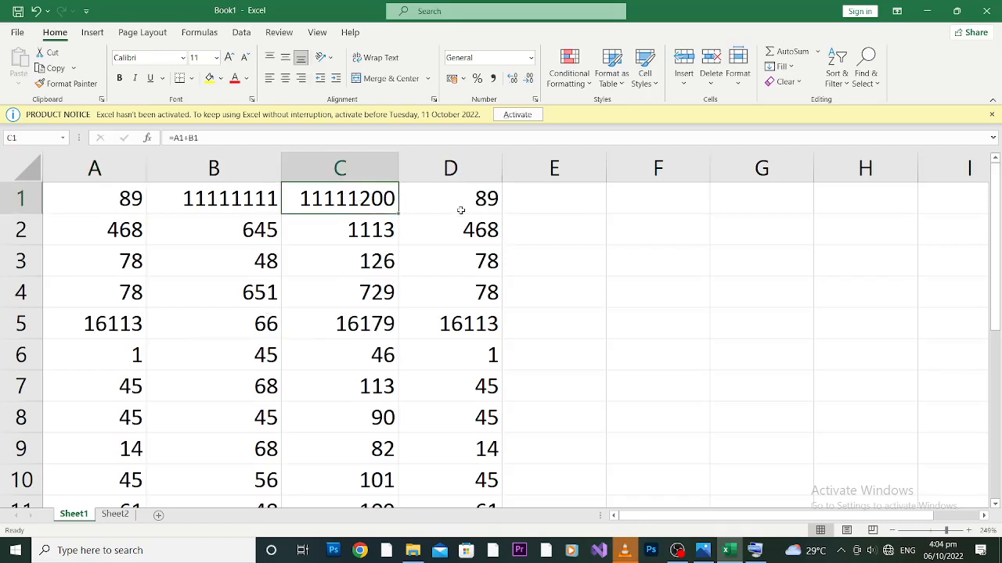
left_click(461, 210)
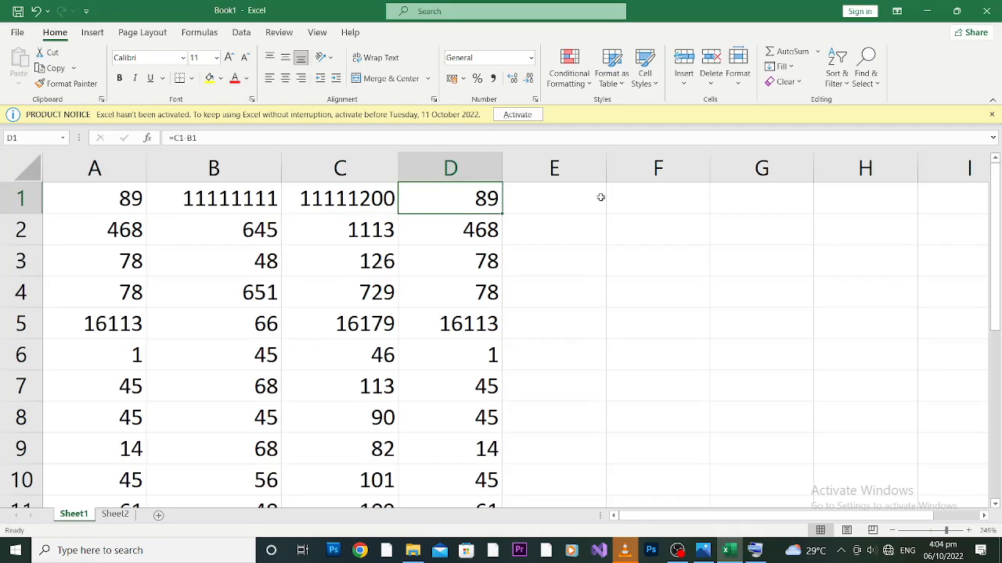
left_click(563, 199)
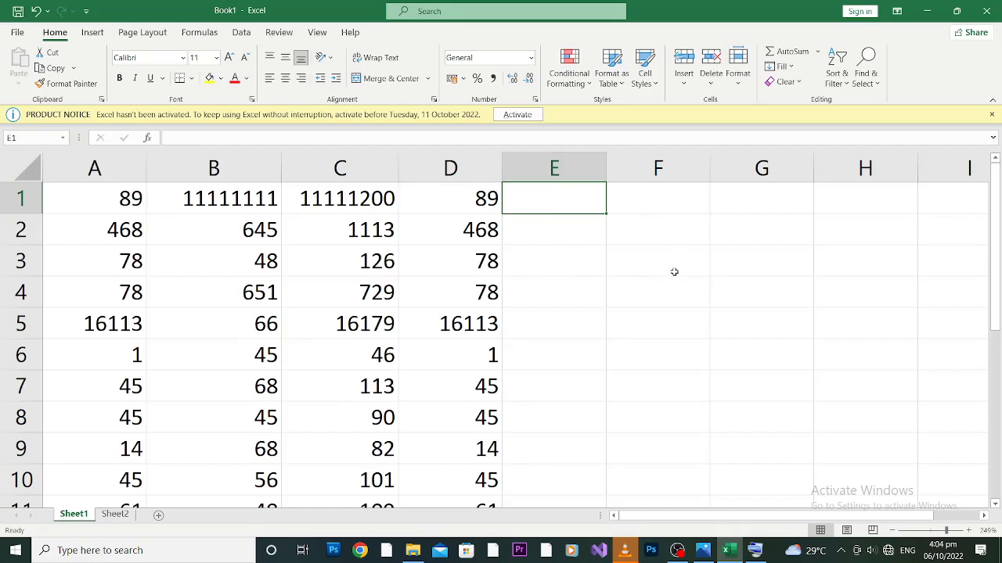
left_click(554, 172)
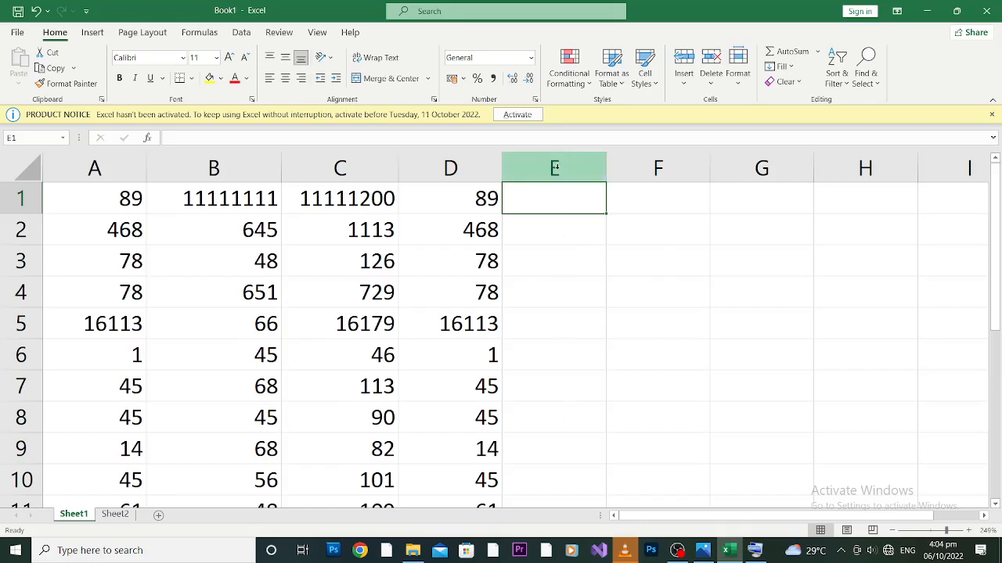
left_click(555, 167)
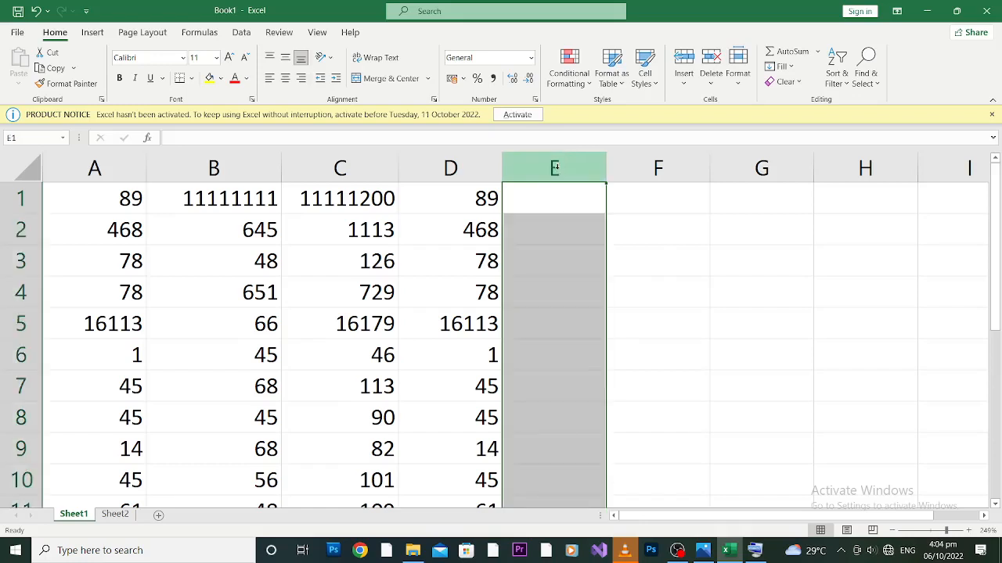
left_click(678, 292)
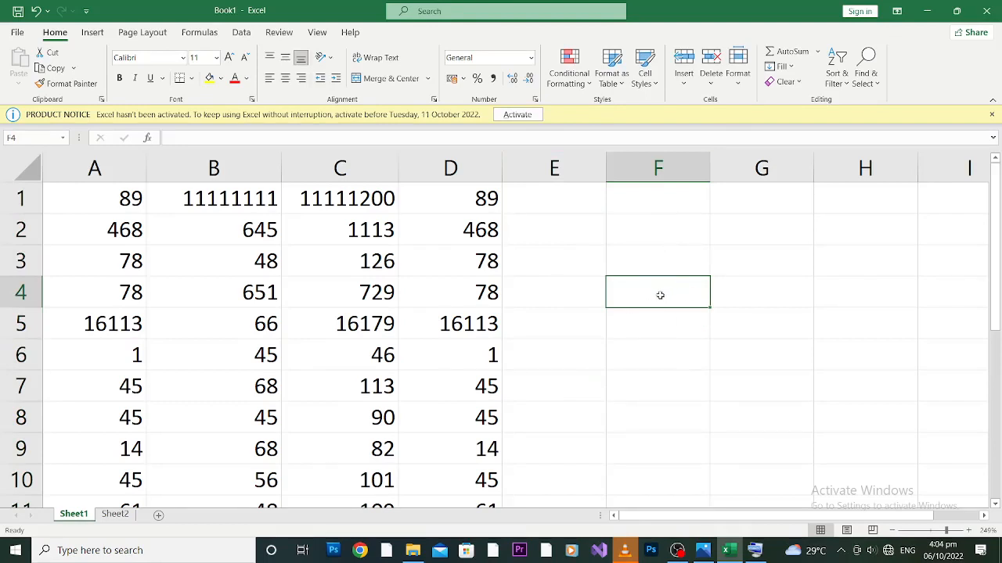
left_click(770, 301)
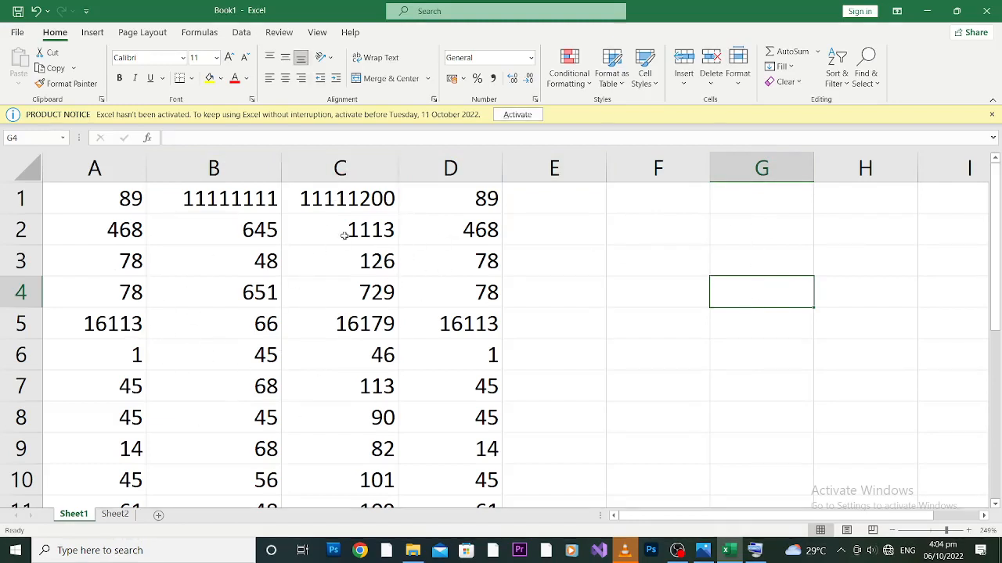
left_click(101, 194)
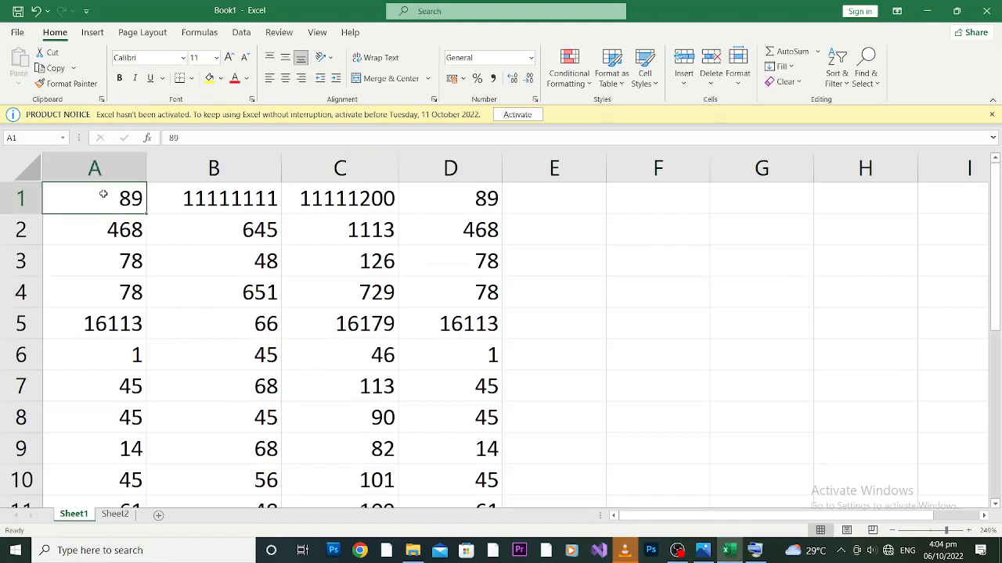
left_click(212, 196)
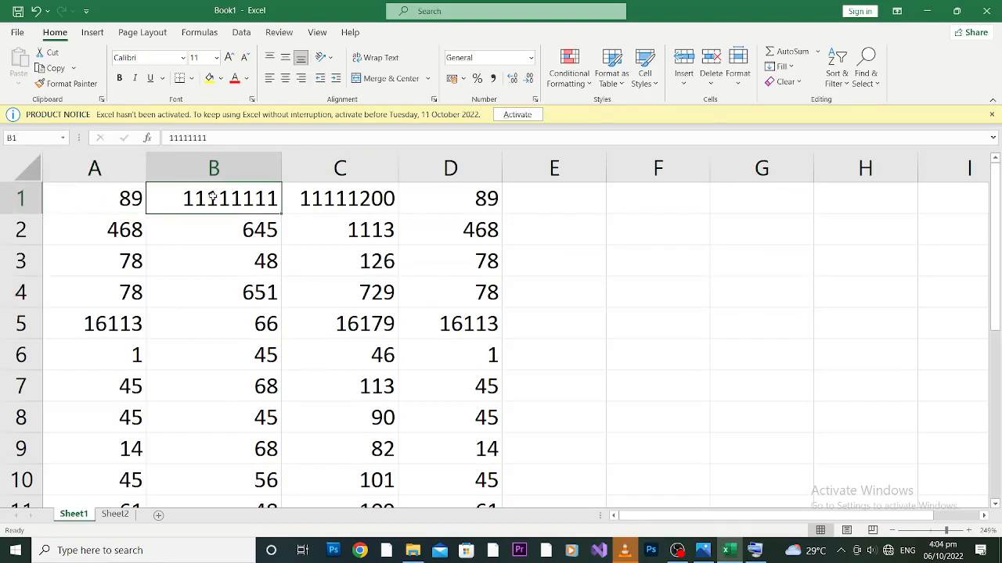
left_click(334, 198)
left_click(446, 203)
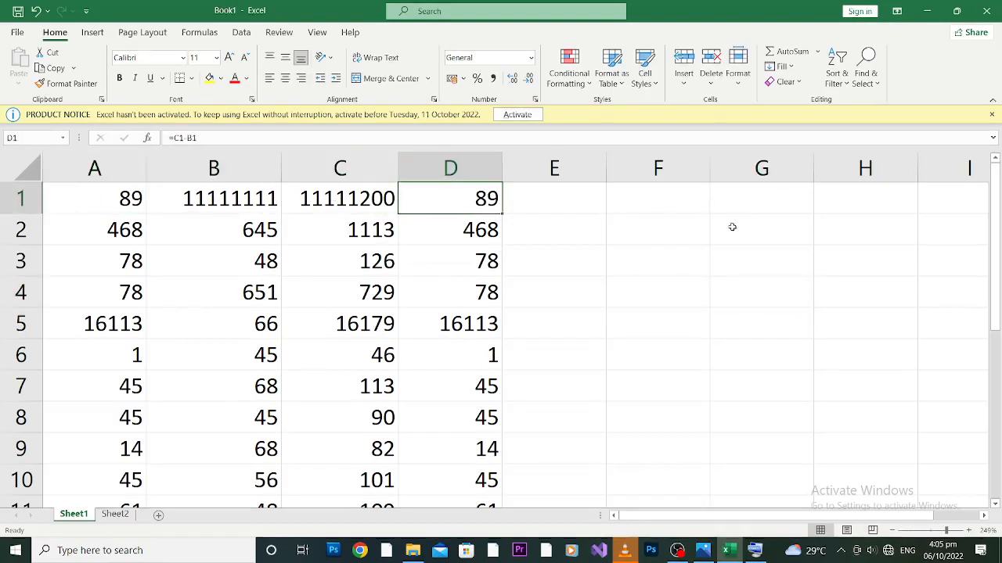
Step: Enter the formula =A7*D10 in cell G4 to multiply the two cells, and reselect G4 to review the formula
left_click(774, 297)
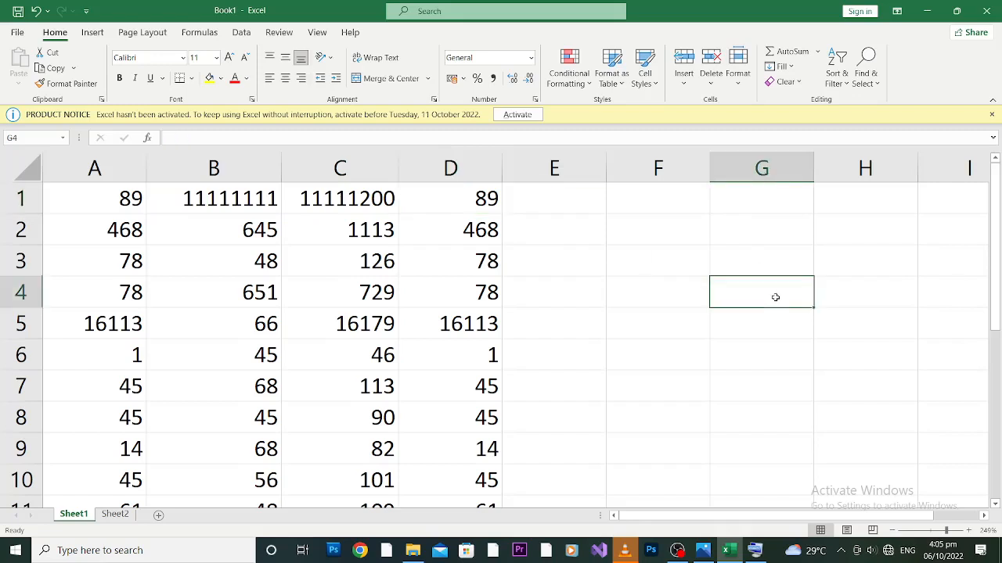
type("=")
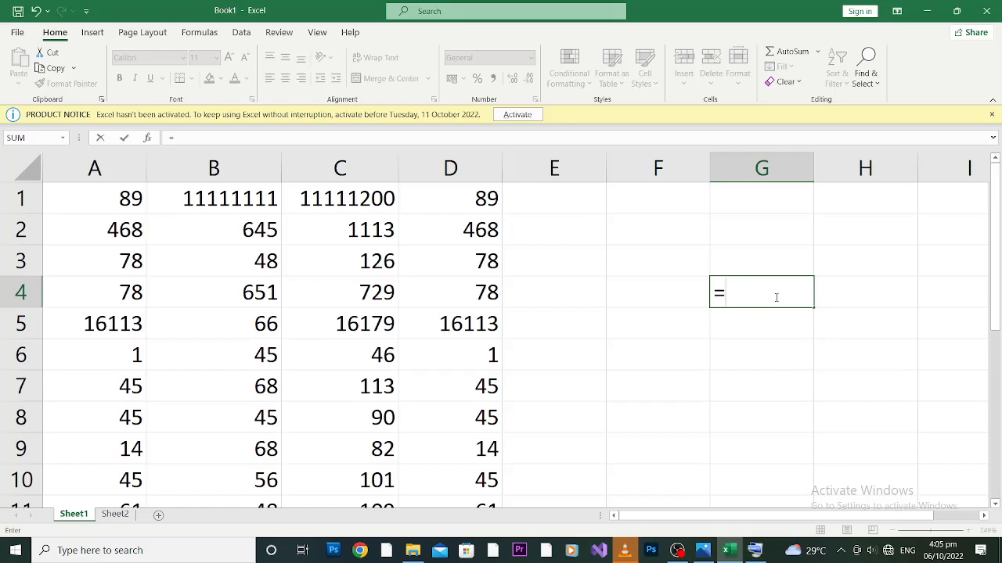
left_click(106, 393)
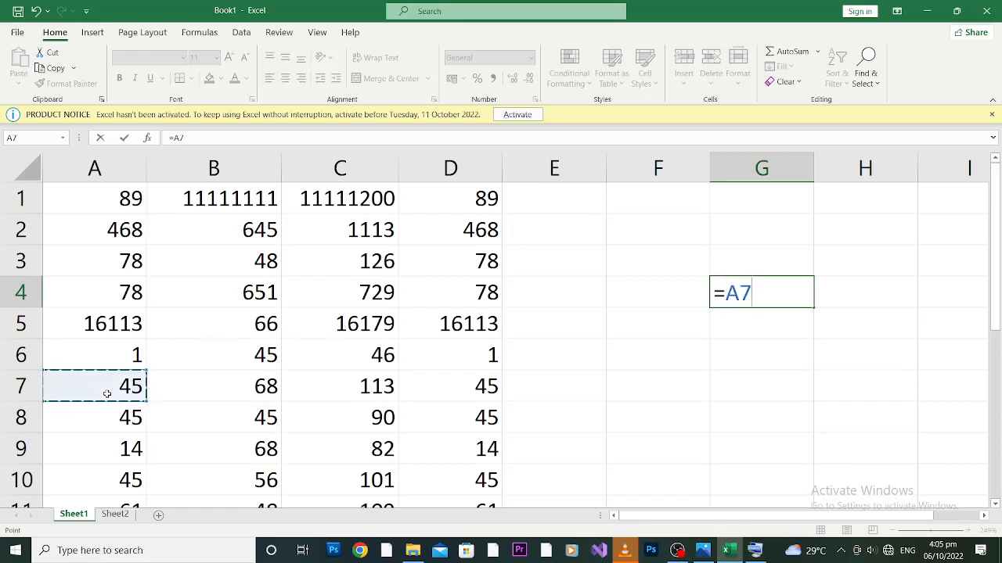
type("*")
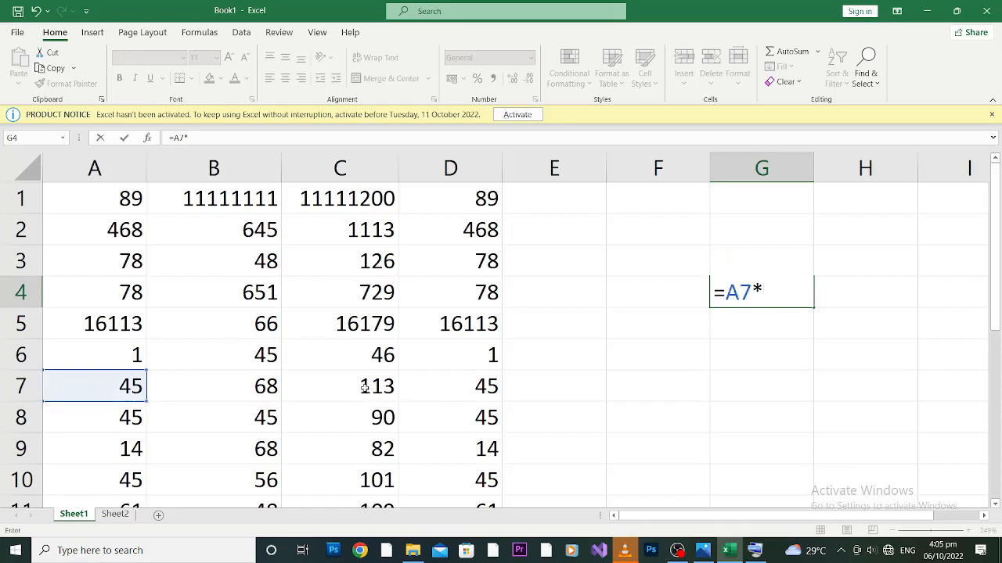
left_click(483, 480)
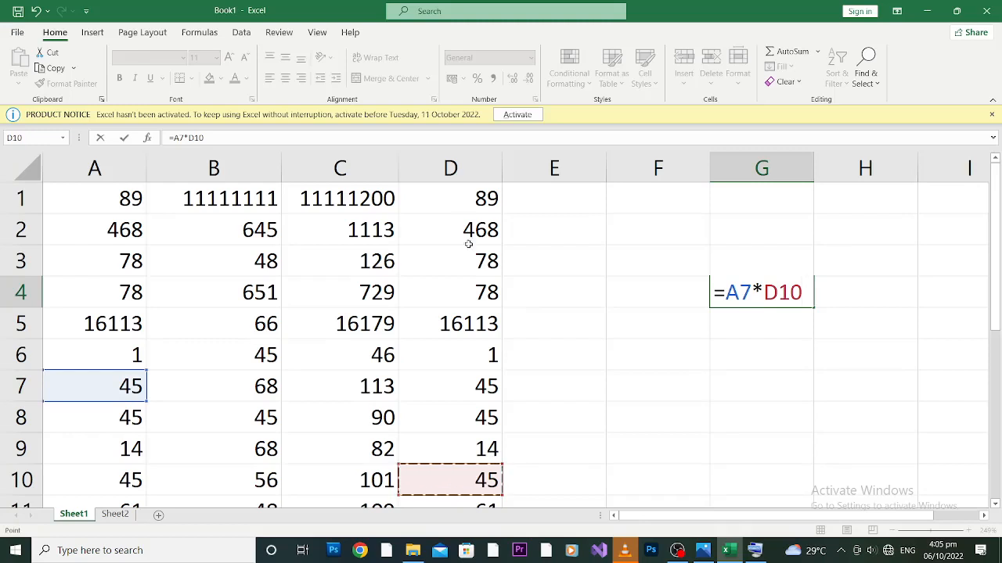
key("Return")
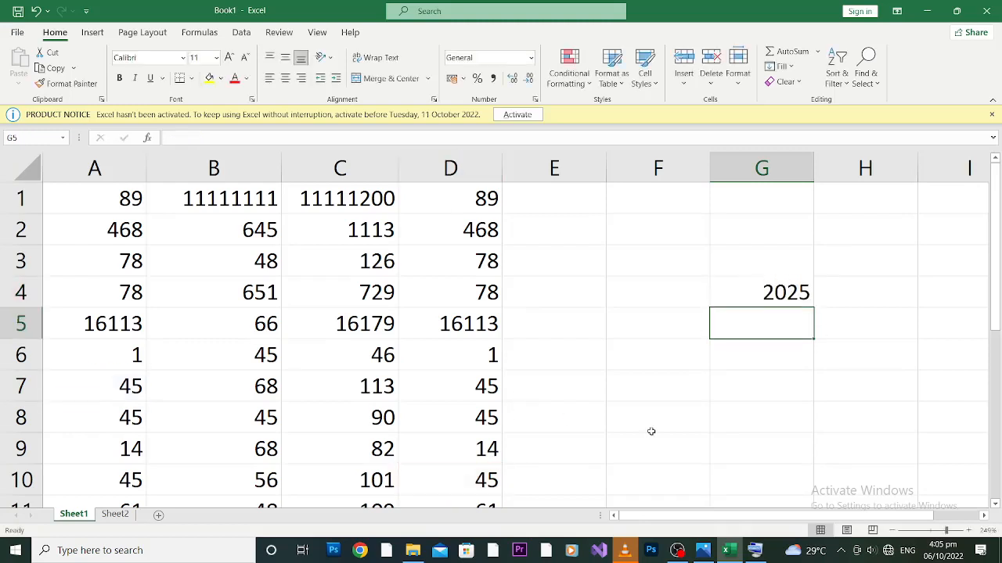
left_click(769, 294)
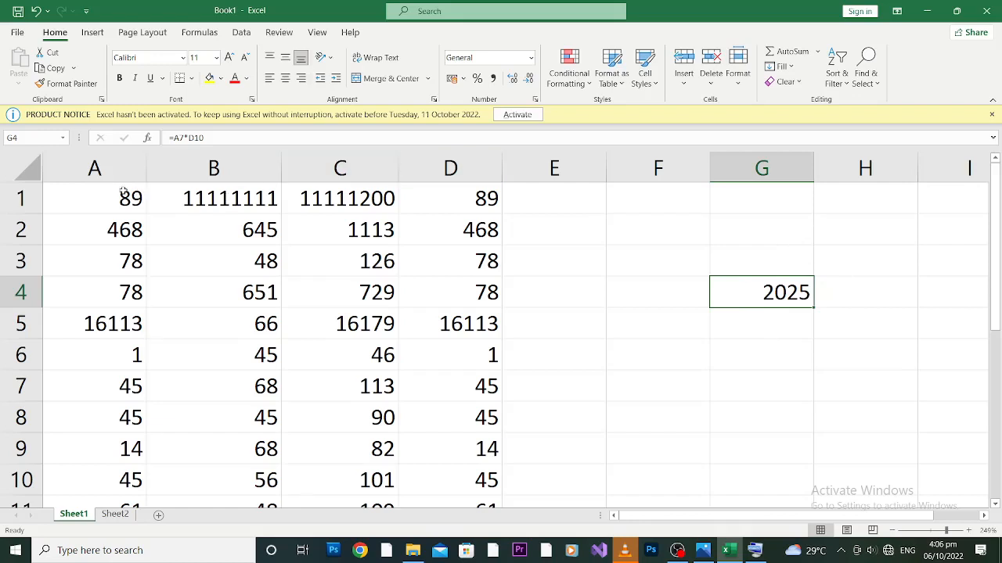
Step: Highlight columns A, B, E and F one after another, and finish with cell F1 selected
left_click(111, 168)
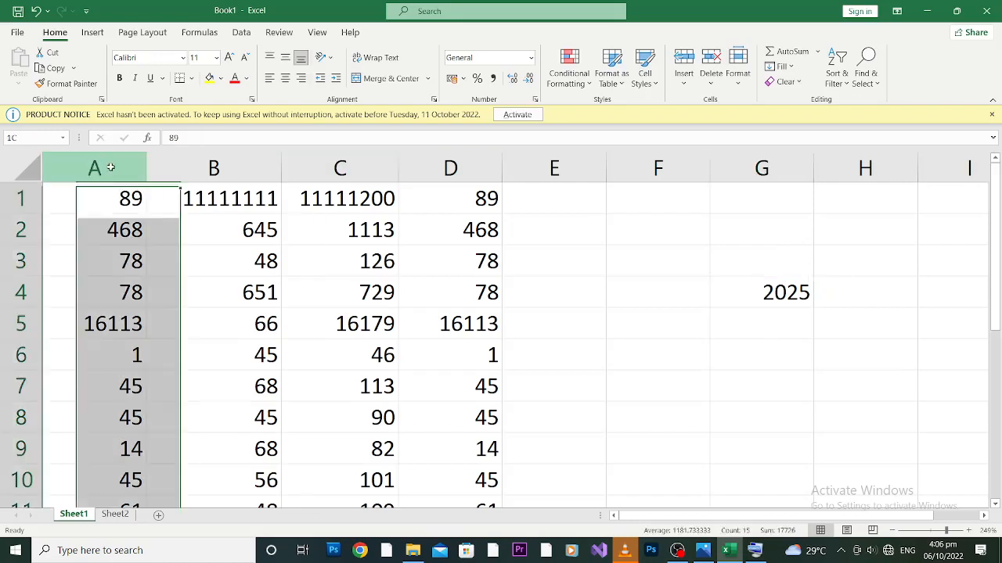
left_click(214, 168)
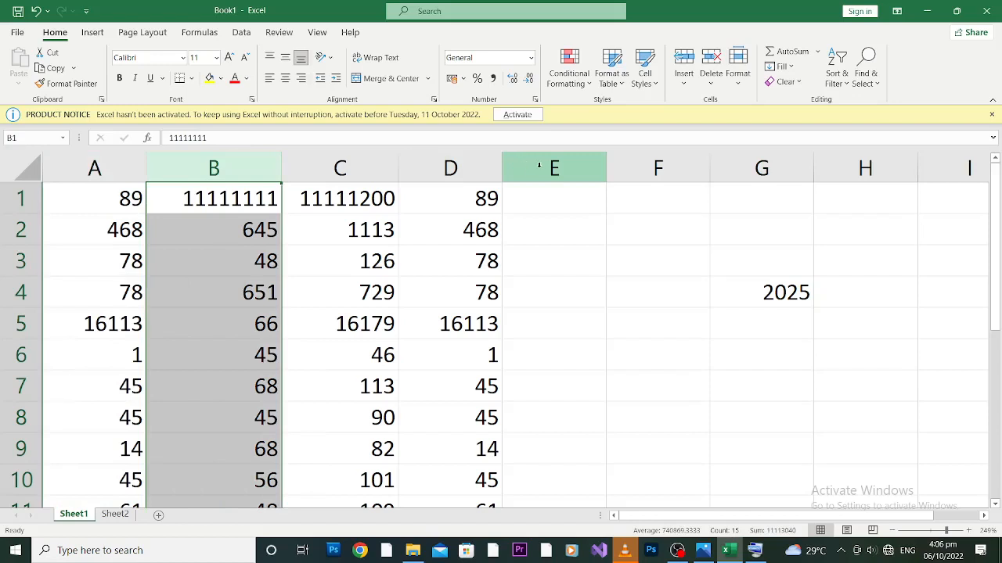
left_click(540, 165)
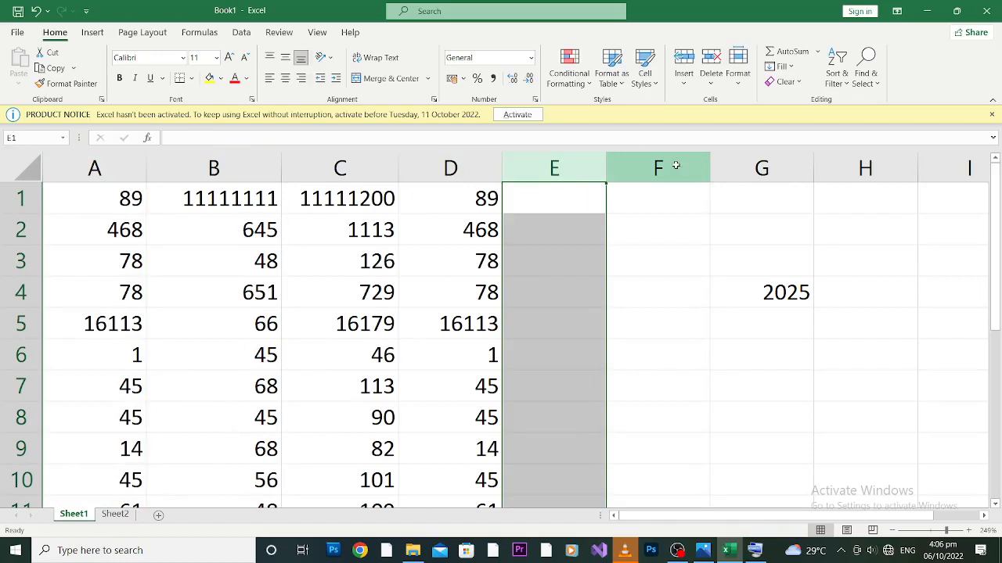
left_click(675, 166)
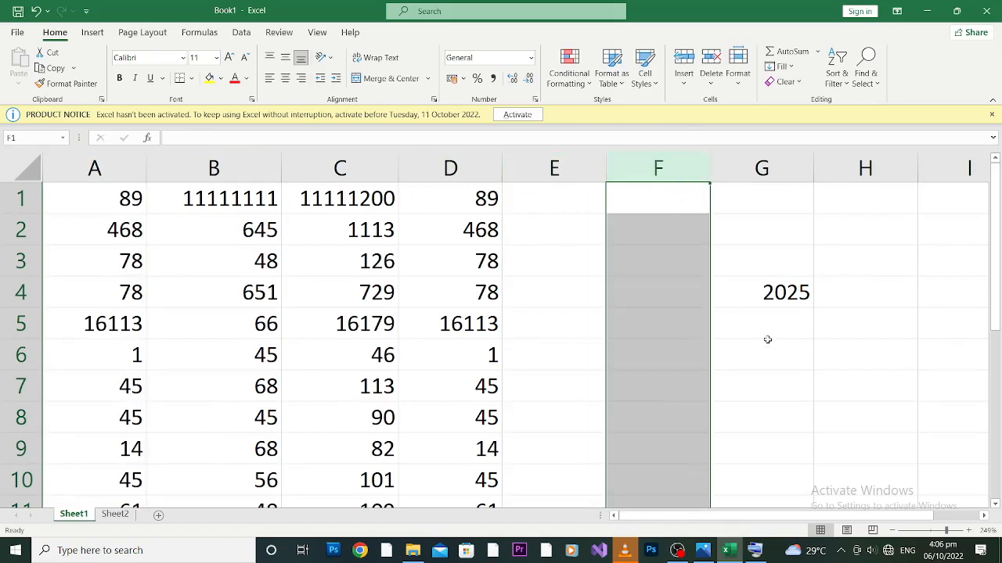
left_click(653, 189)
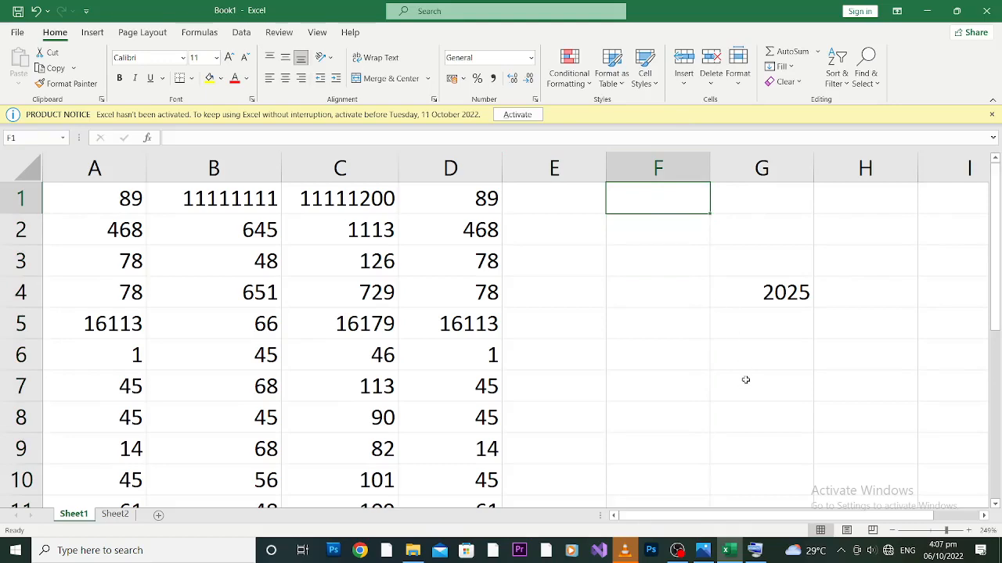
Step: Examine the asterisk and the letter x on the On-Screen Keyboard, and minimize the keyboard
left_click(755, 550)
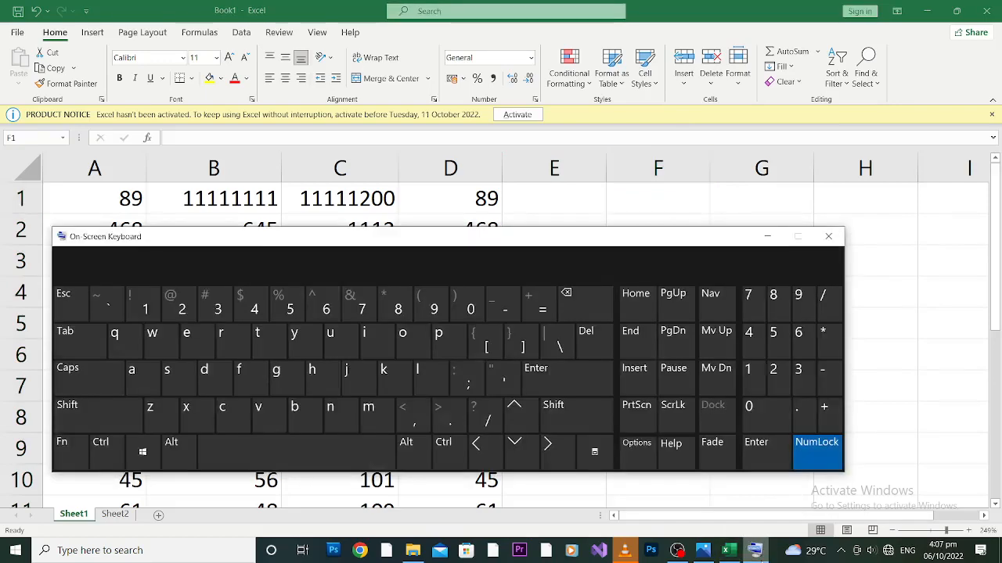
left_click(754, 550)
left_click(754, 550)
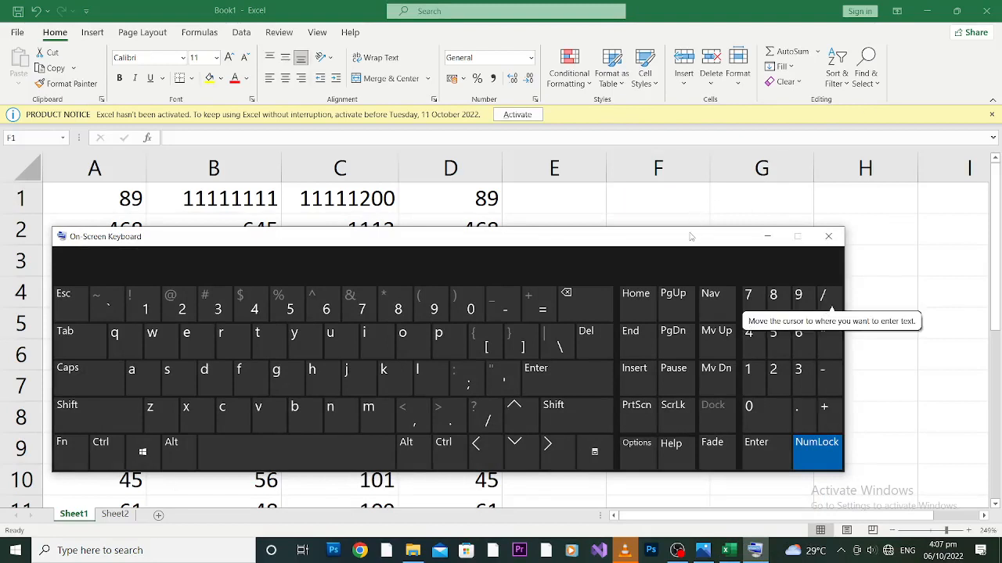
left_click(826, 332)
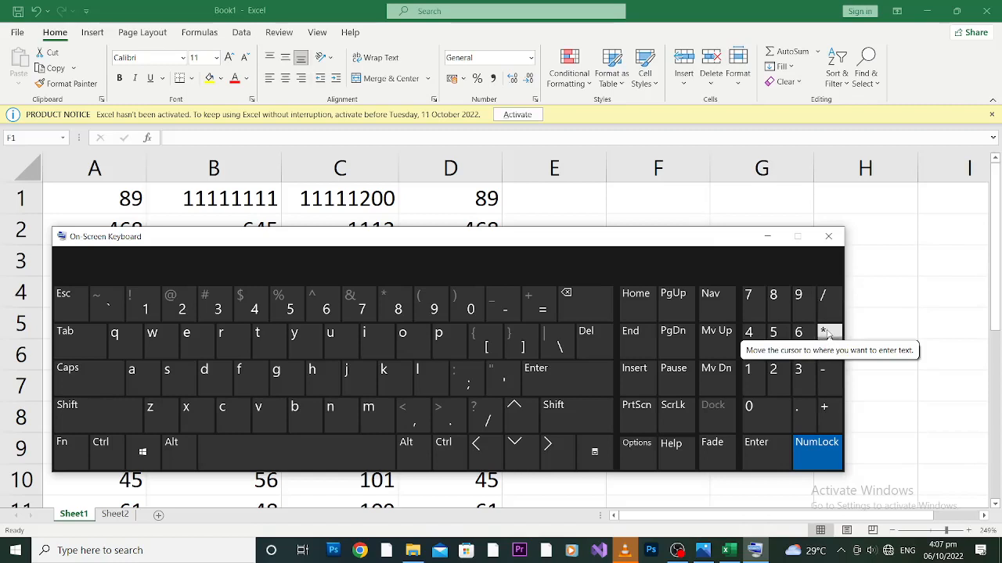
left_click(188, 415)
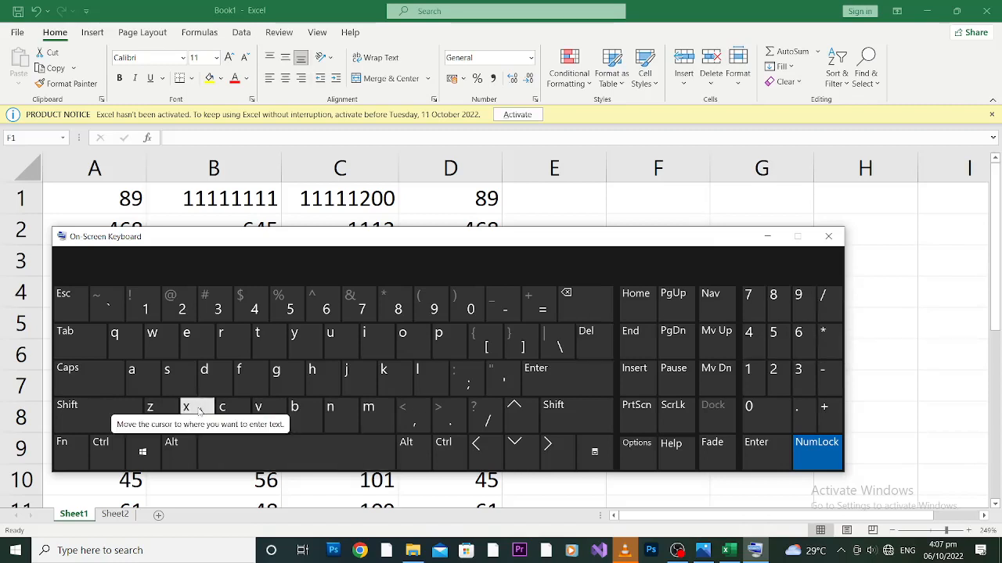
left_click(823, 340)
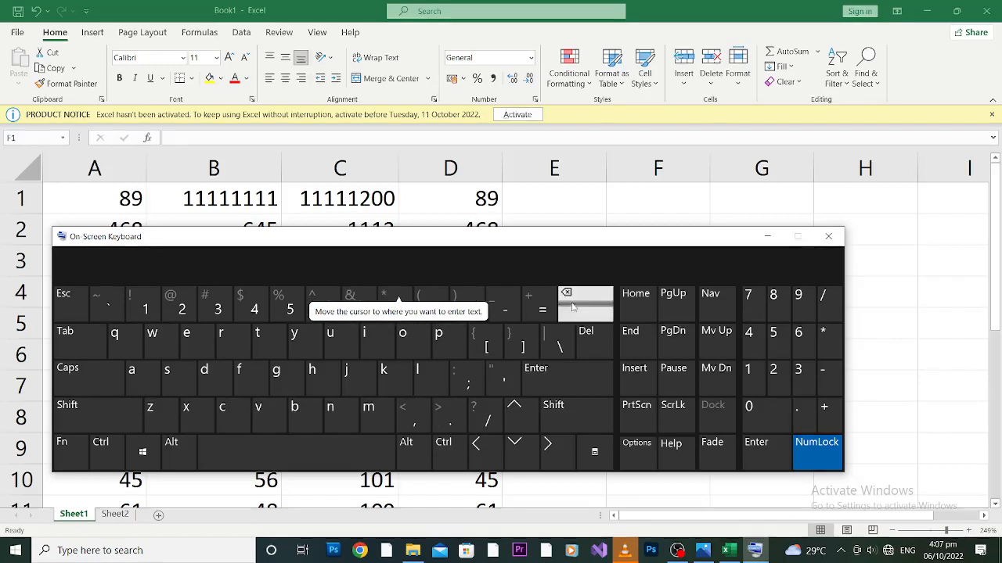
left_click(764, 236)
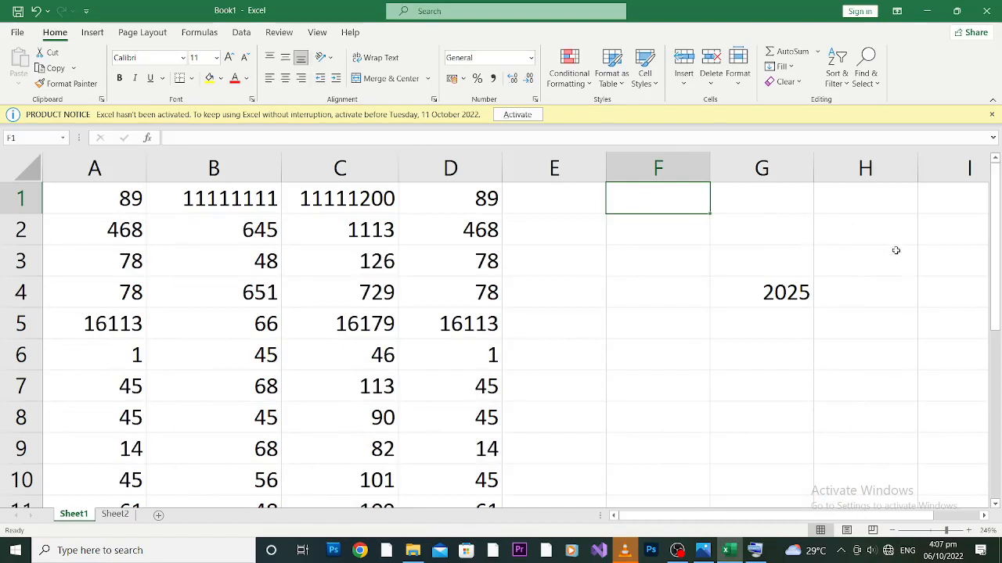
Step: Enter the formula =D4/B8 in cell I3 to divide the two cells, and reselect I3 to review the formula
left_click_drag(792, 520, 836, 518)
left_click(859, 257)
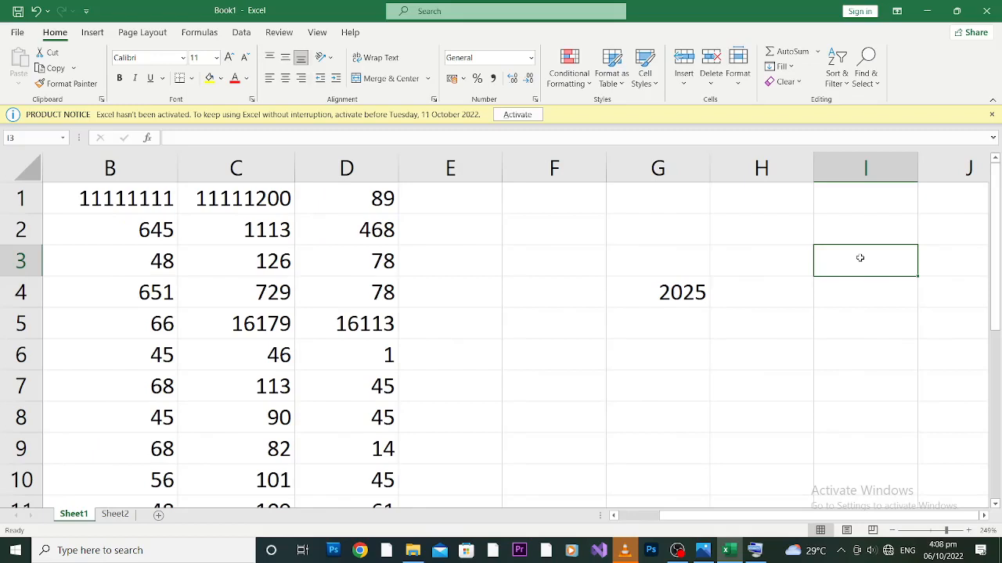
type("=")
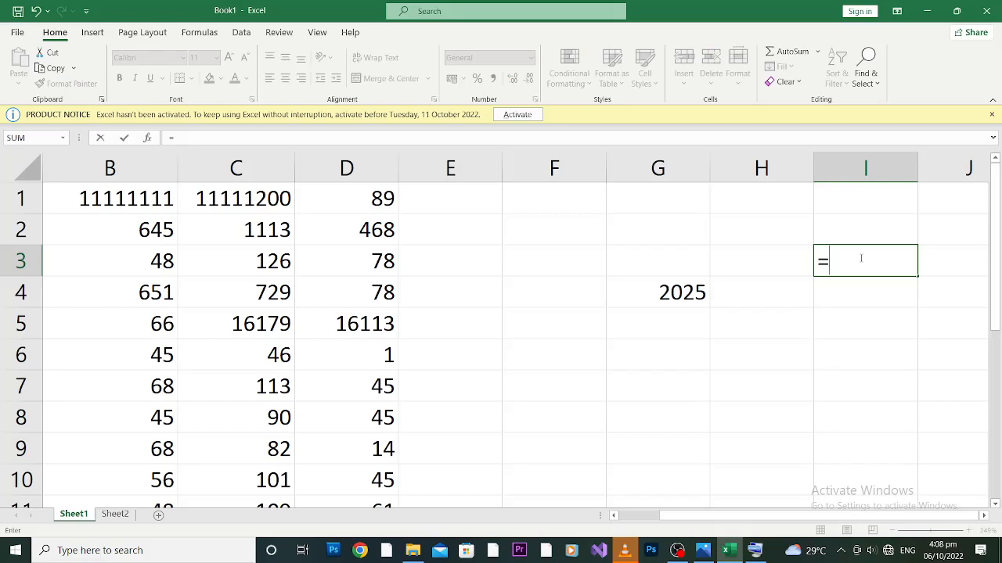
type("d4")
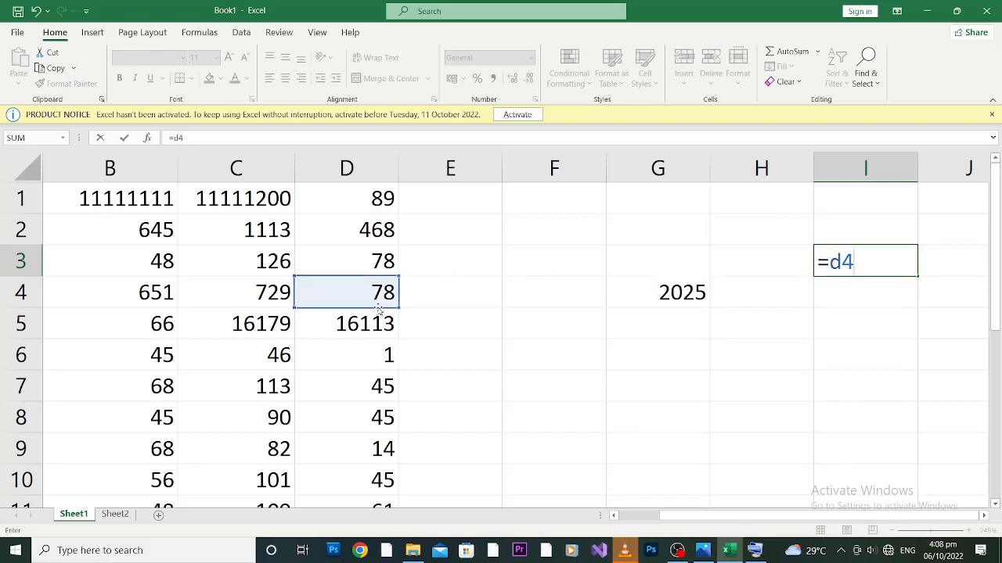
type("/")
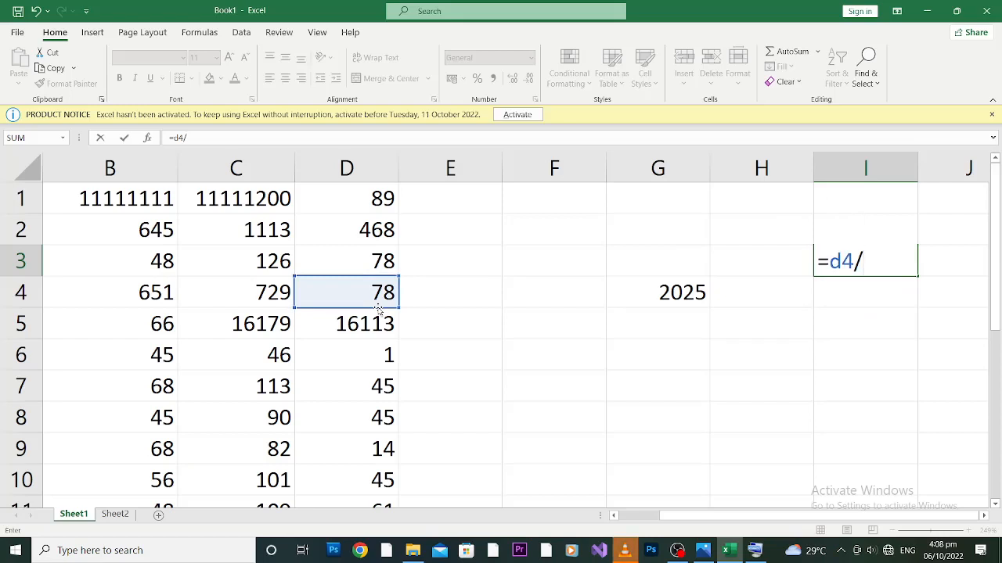
left_click(154, 417)
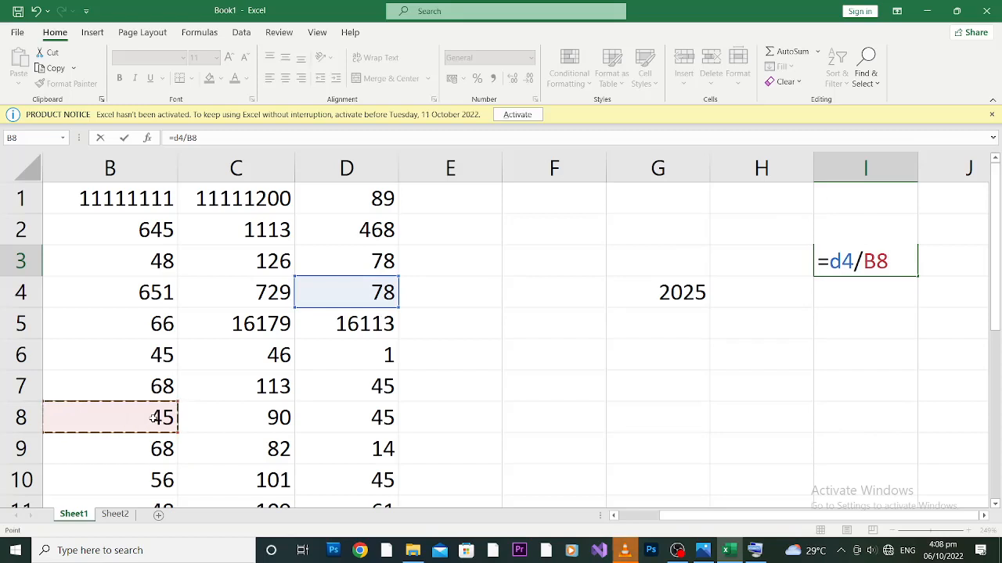
key("Return")
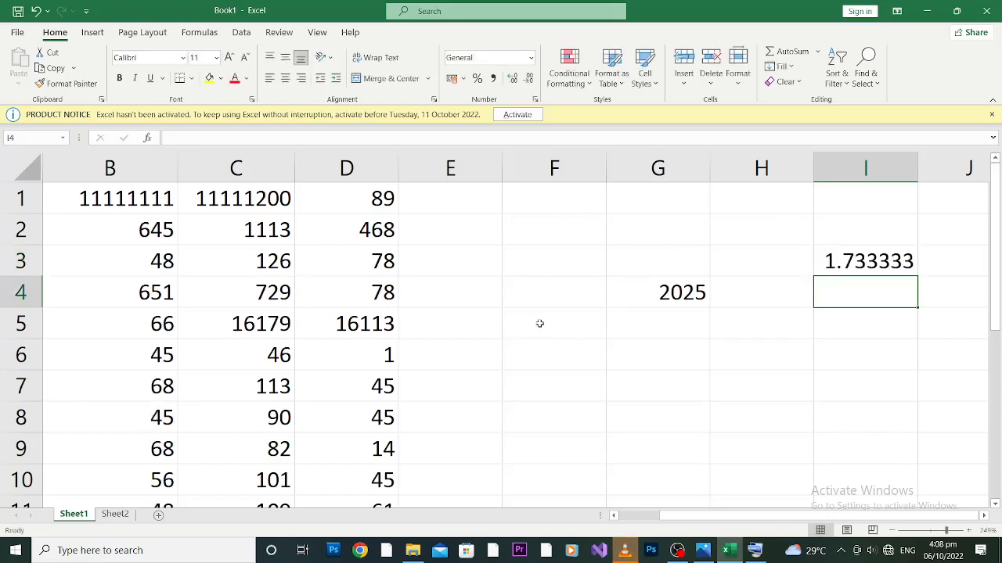
left_click(851, 260)
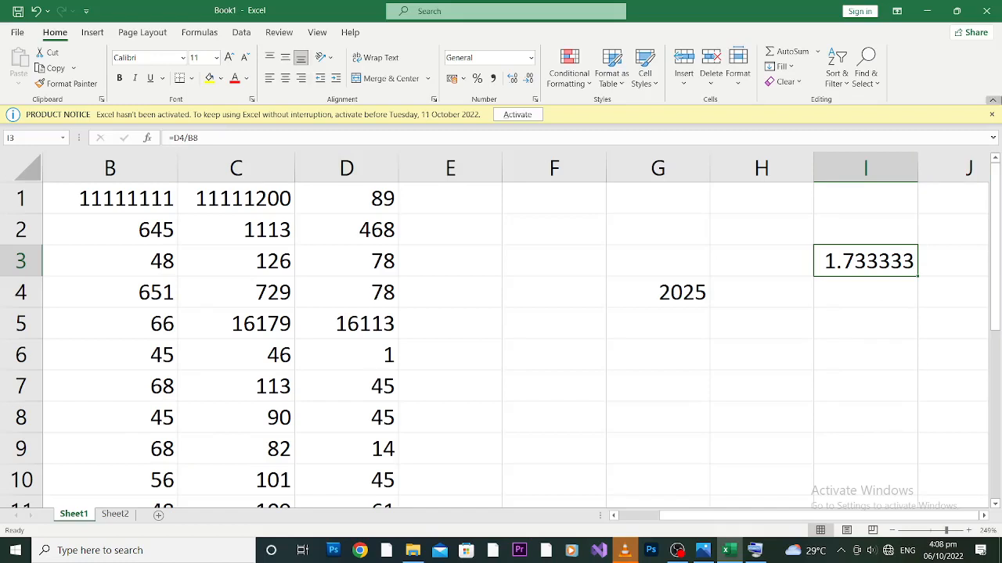
Step: Minimize the workbook, view the logo image ican smed.jpg in the image viewer, and minimize the image
left_click(931, 10)
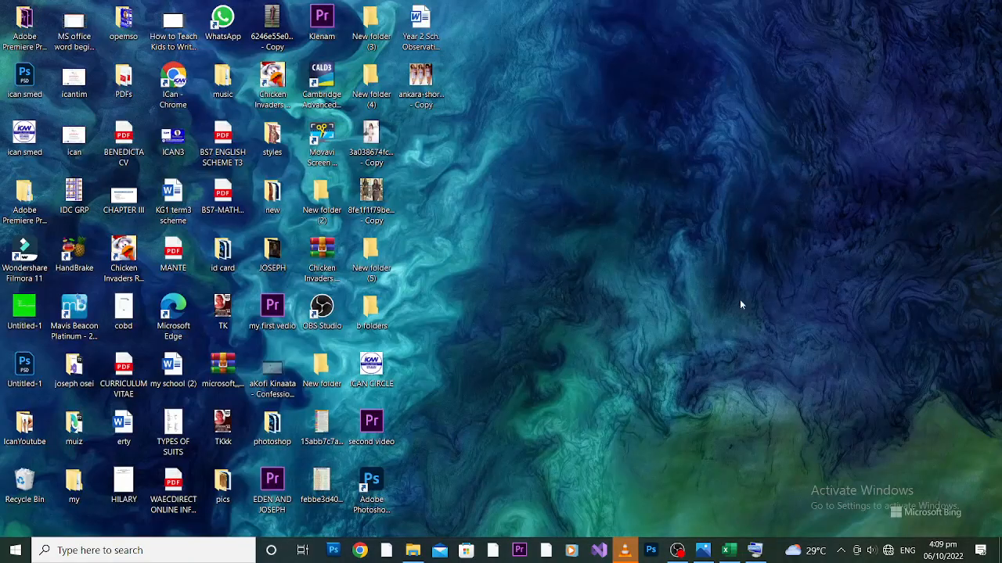
left_click(707, 554)
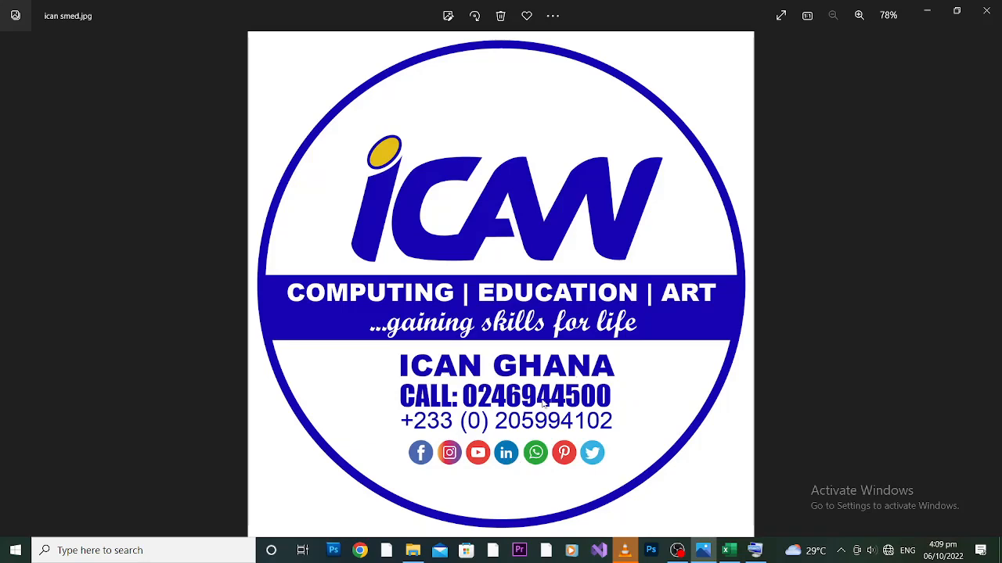
left_click(924, 15)
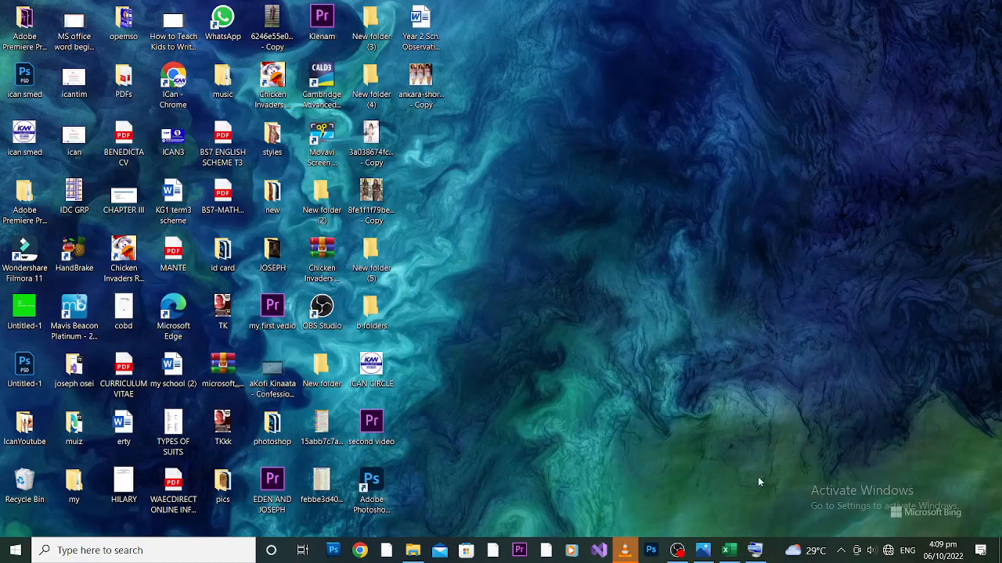
Step: Minimize the other open windows and switch back to the Book1 workbook in Excel
left_click(678, 551)
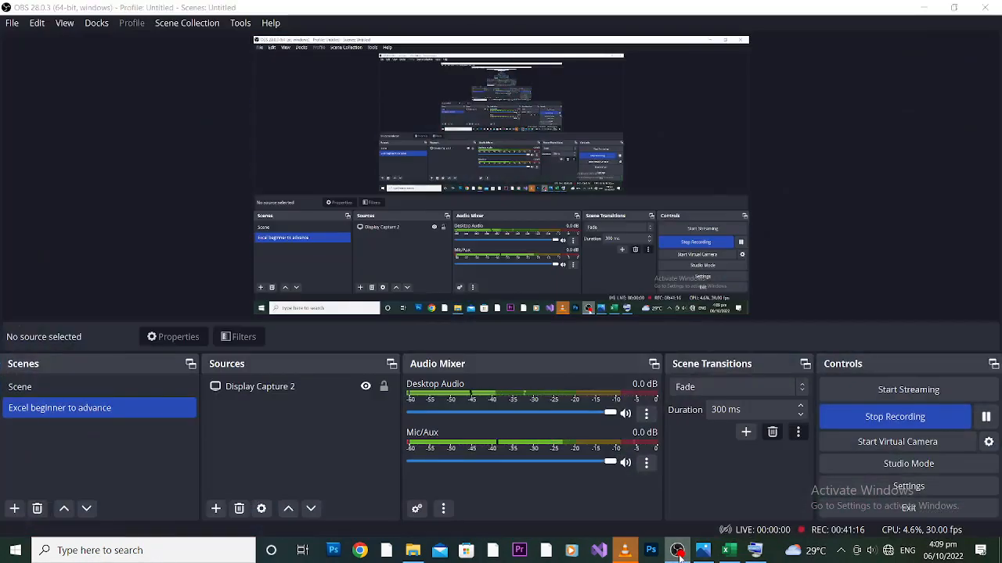
left_click(674, 550)
left_click(755, 551)
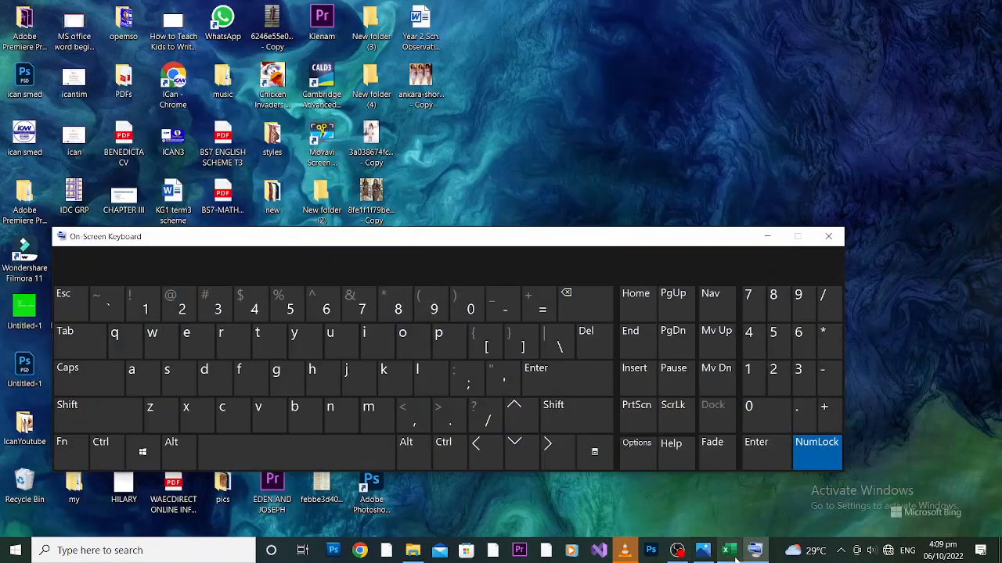
left_click(767, 237)
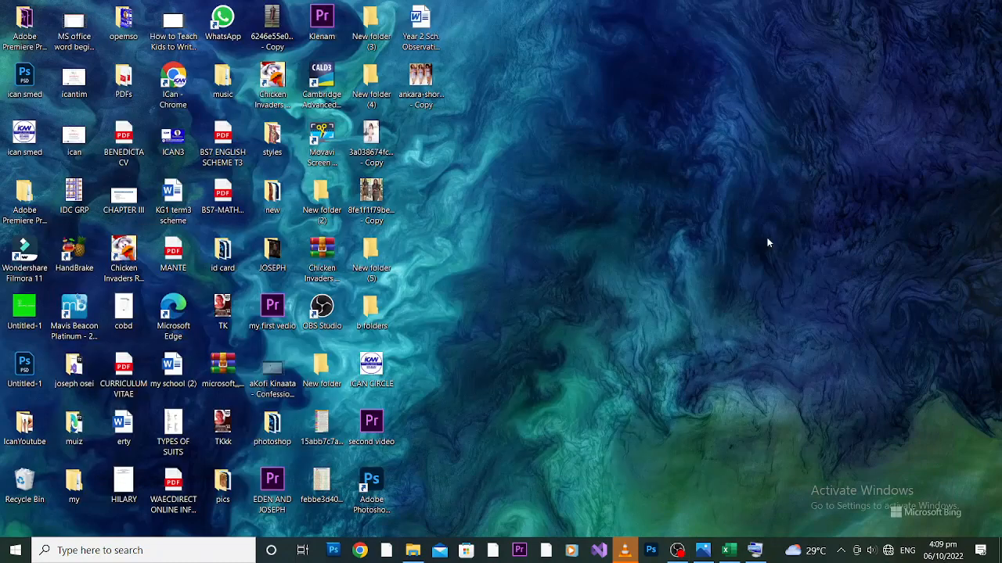
left_click(729, 549)
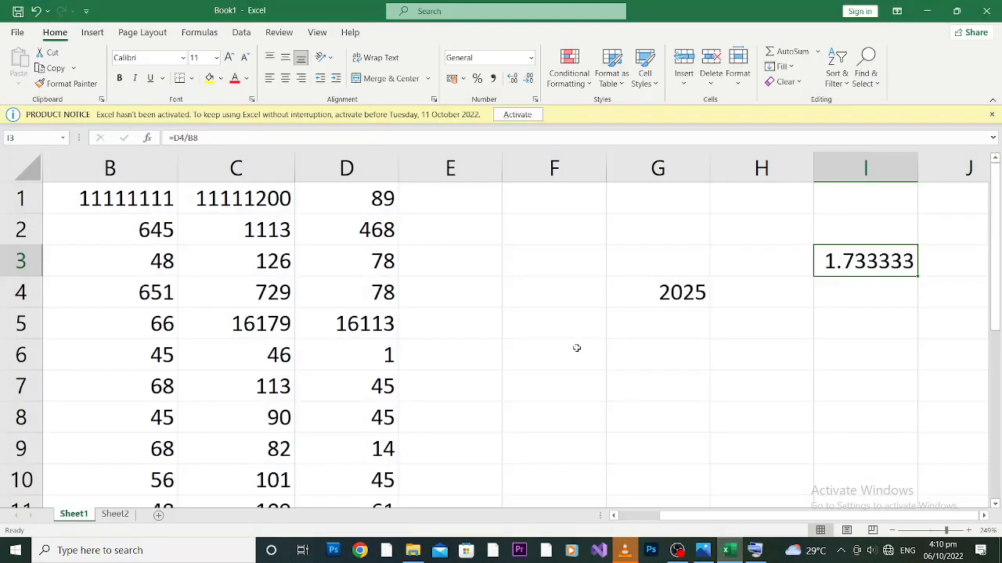